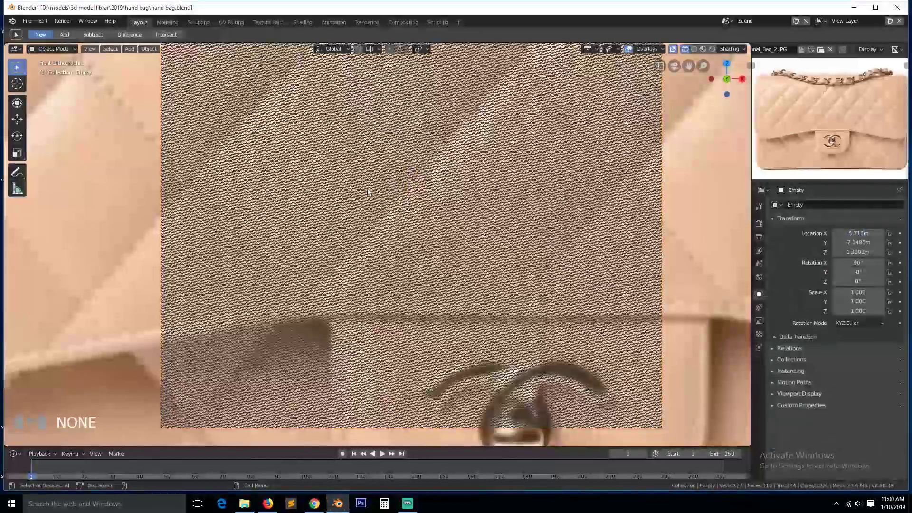
Show both Array modifiers of the quilted plane in the viewport again and switch to solid shading
scroll(440, 214, "down", 6)
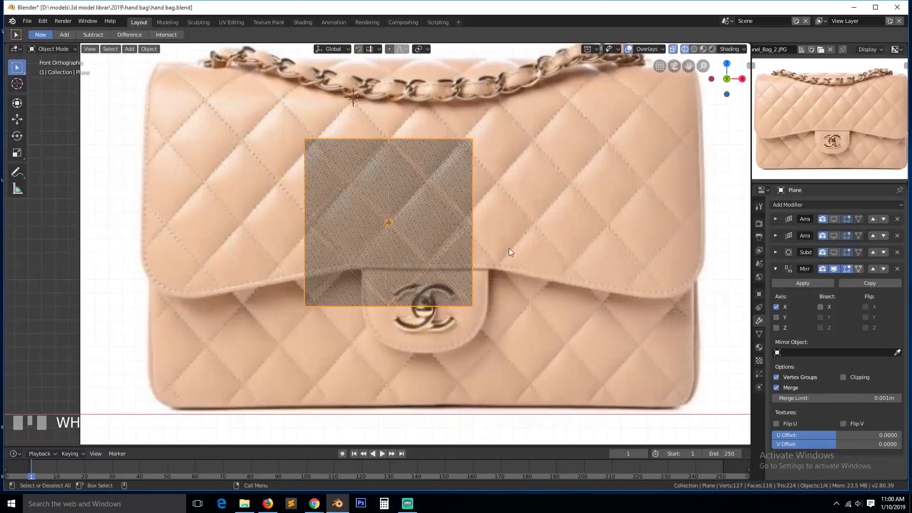
left_click(834, 219)
left_click(835, 235)
scroll(548, 232, "down", 3)
key("z")
key("z")
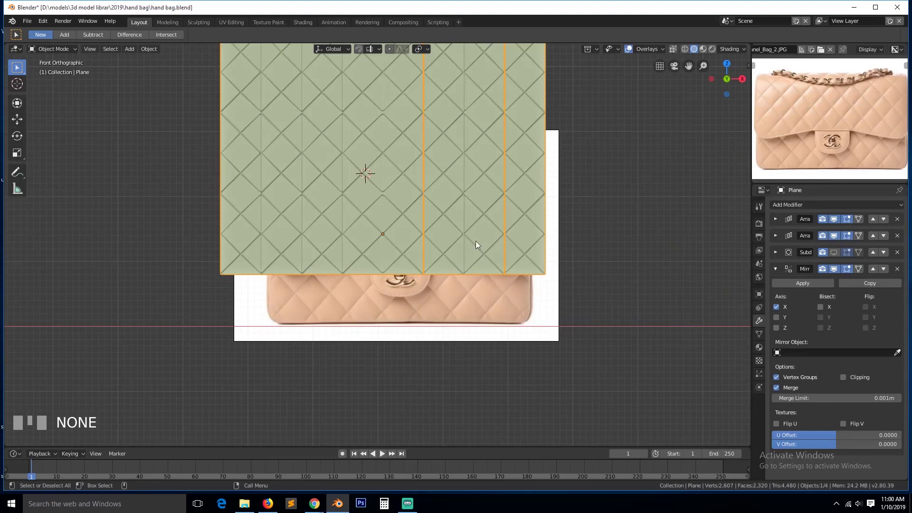
Move the Mirror modifier to the top of the stack, above both Array modifiers and the Subdivision modifier
left_click(873, 269)
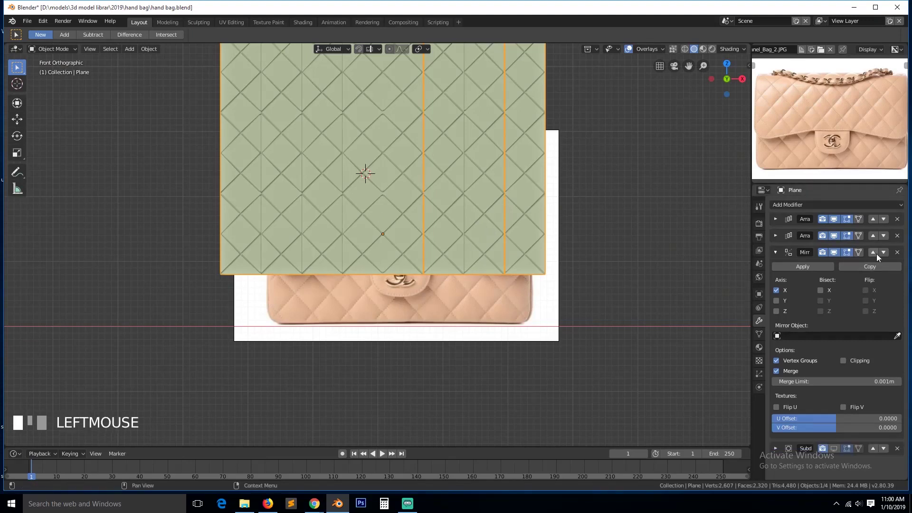
left_click(889, 265)
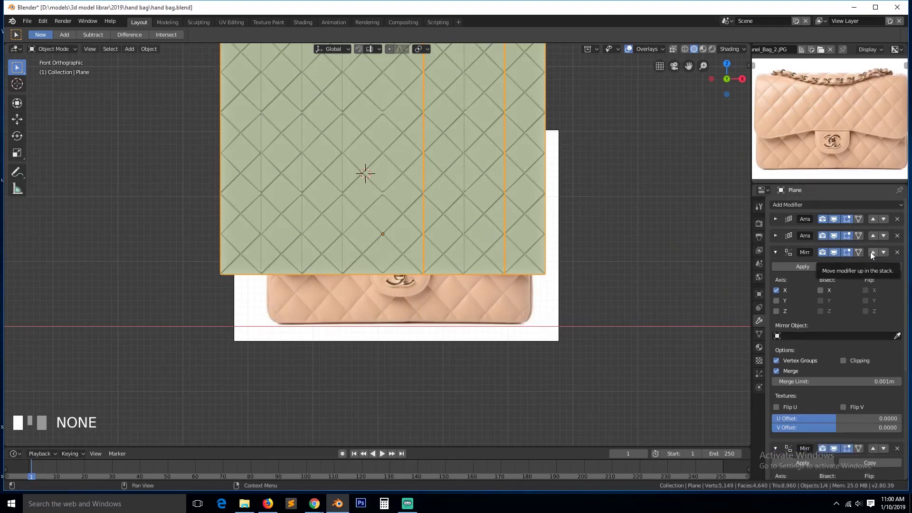
left_click(897, 448)
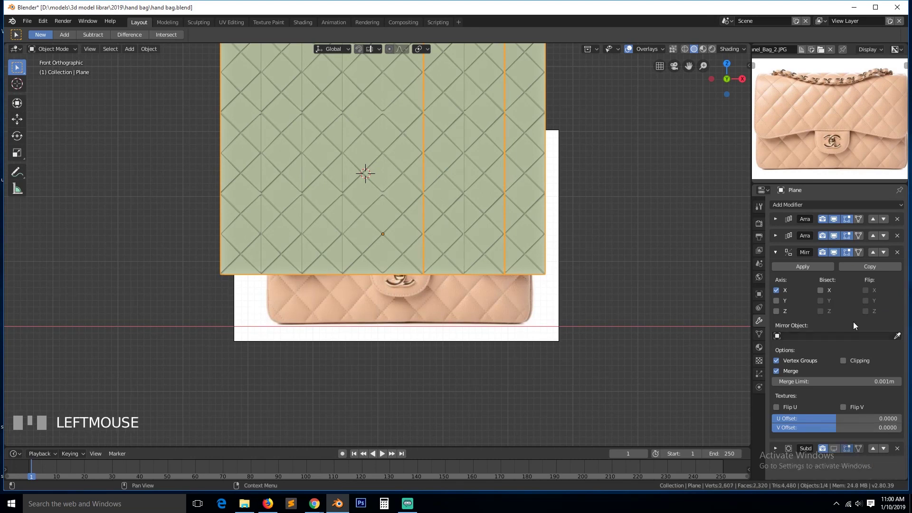
left_click(874, 253)
left_click(873, 236)
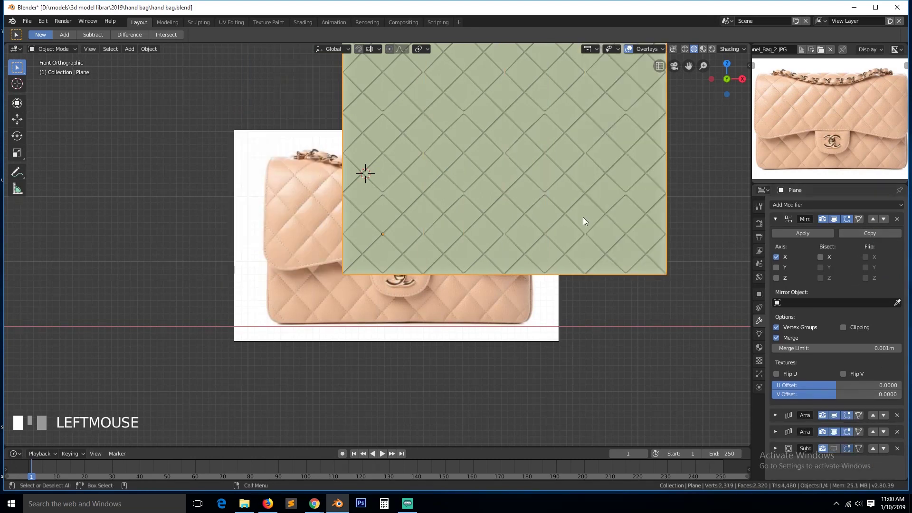
In Edit Mode with wireframe shading, delete the vertices of the tile's lower half, keeping those along its middle horizontal edge
scroll(484, 268, "up", 5)
key("Tab")
scroll(448, 247, "up", 3)
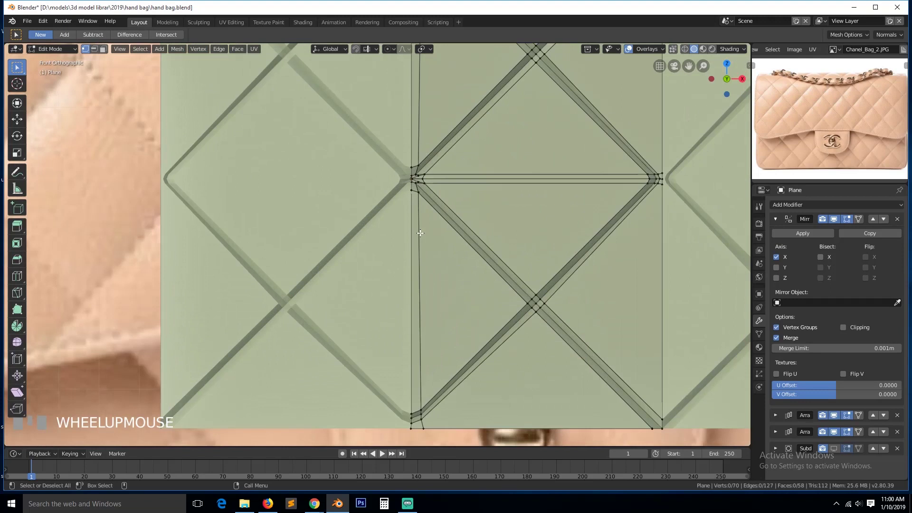
scroll(418, 230, "down", 1)
scroll(413, 200, "up", 2)
scroll(527, 261, "down", 4)
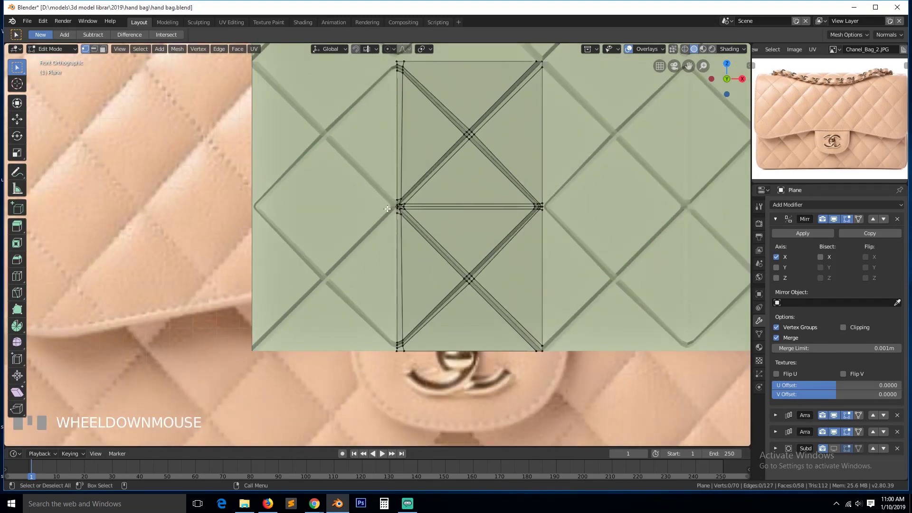
key("shift+z")
key("b")
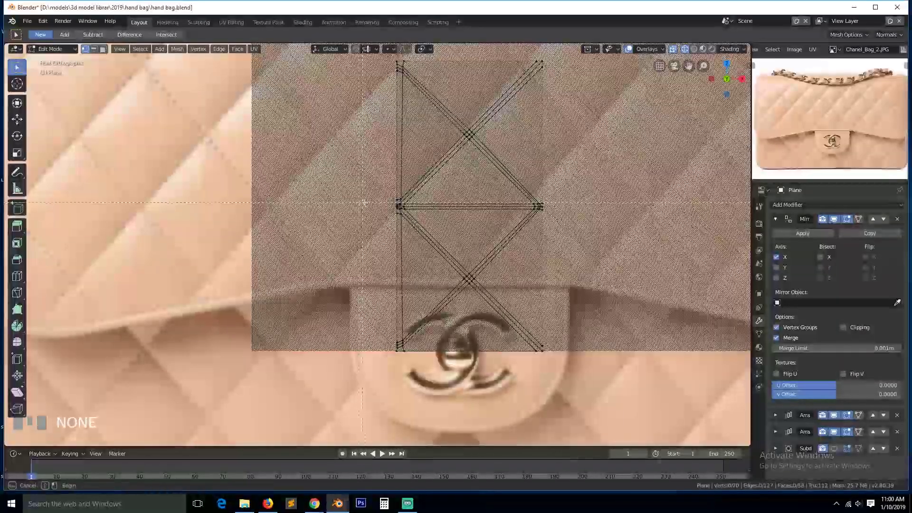
left_click_drag(366, 205, 603, 347)
scroll(529, 259, "up", 3)
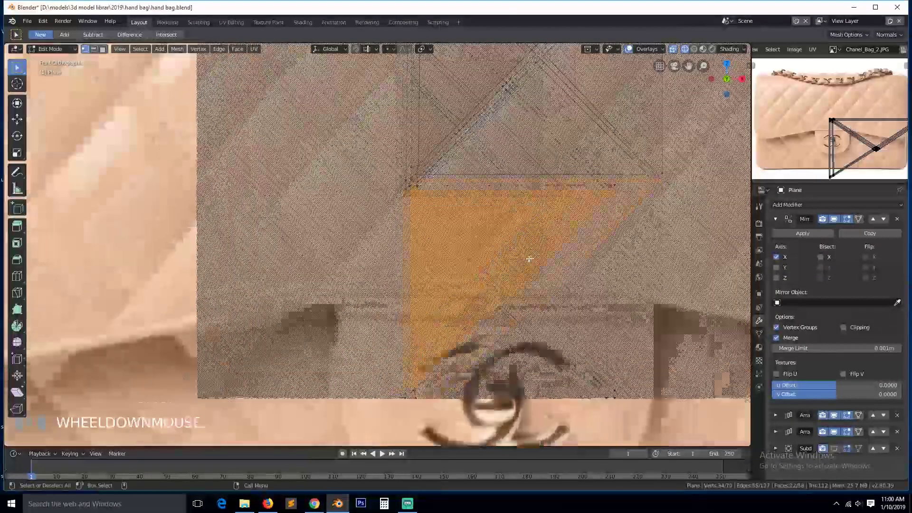
scroll(529, 258, "down", 2)
key("b")
left_click_drag(398, 249, 642, 422)
scroll(496, 200, "up", 2)
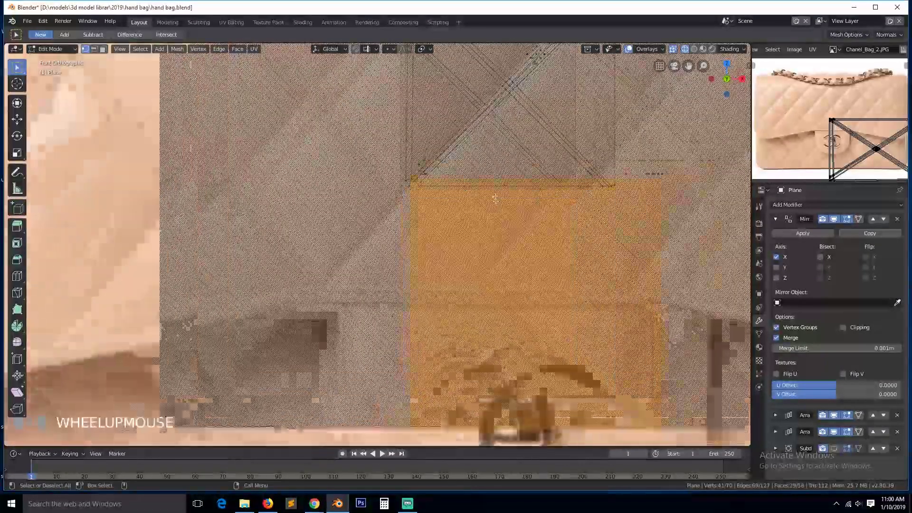
scroll(496, 199, "up", 3)
left_click_drag(689, 66, 655, 181)
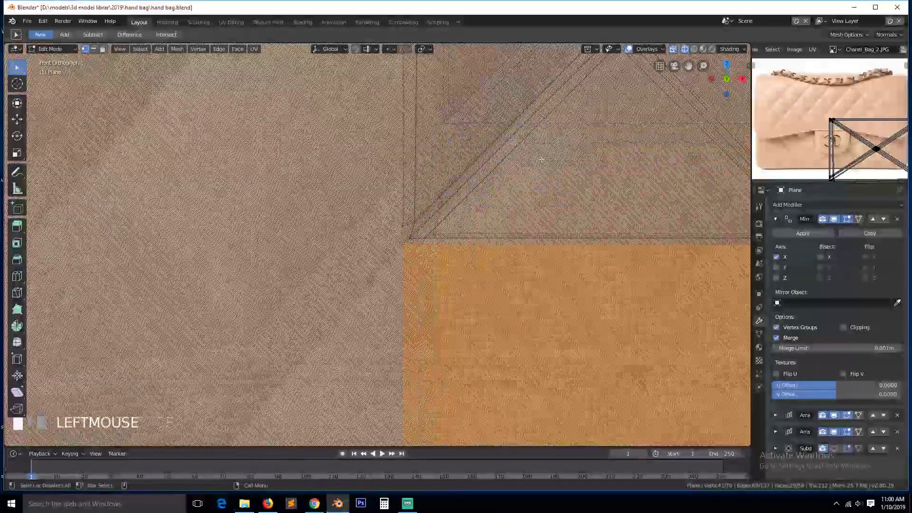
scroll(541, 161, "up", 6)
key("c")
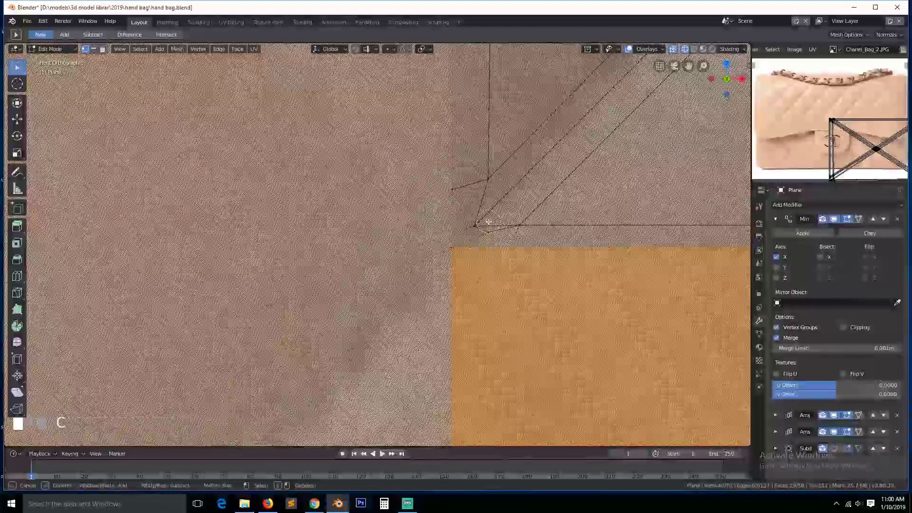
key("x")
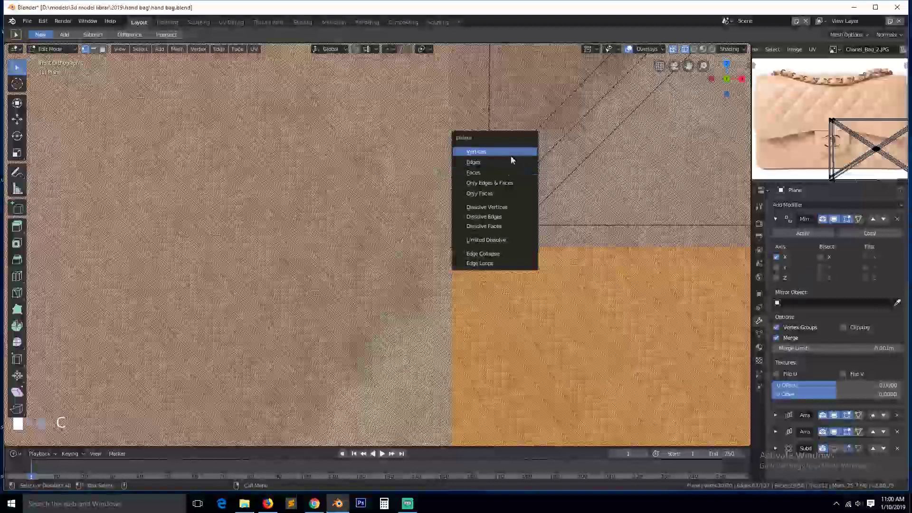
left_click(510, 151)
Return to Object Mode and enable the Y axis in the plane's Mirror modifier
scroll(523, 235, "down", 5)
key("Tab")
scroll(521, 238, "down", 3)
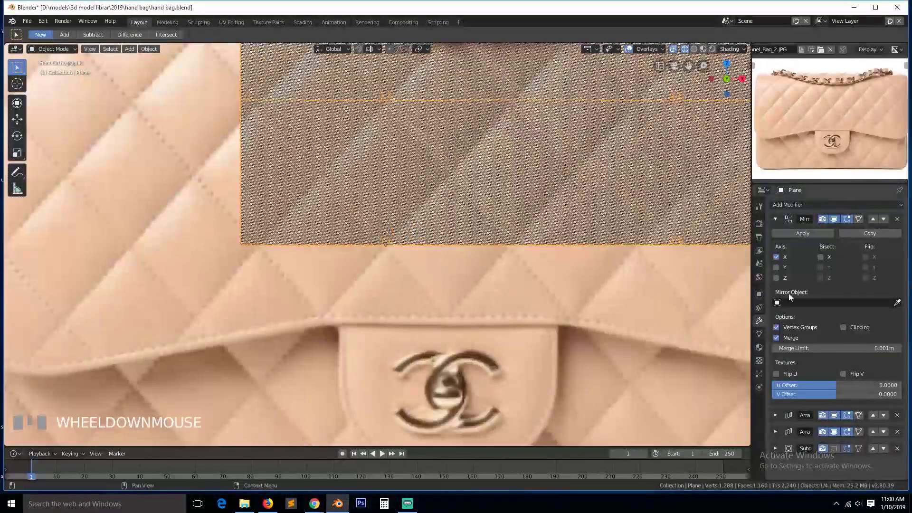
left_click(787, 267)
scroll(482, 250, "down", 3)
scroll(480, 249, "down", 1)
scroll(480, 252, "up", 1)
left_click(776, 219)
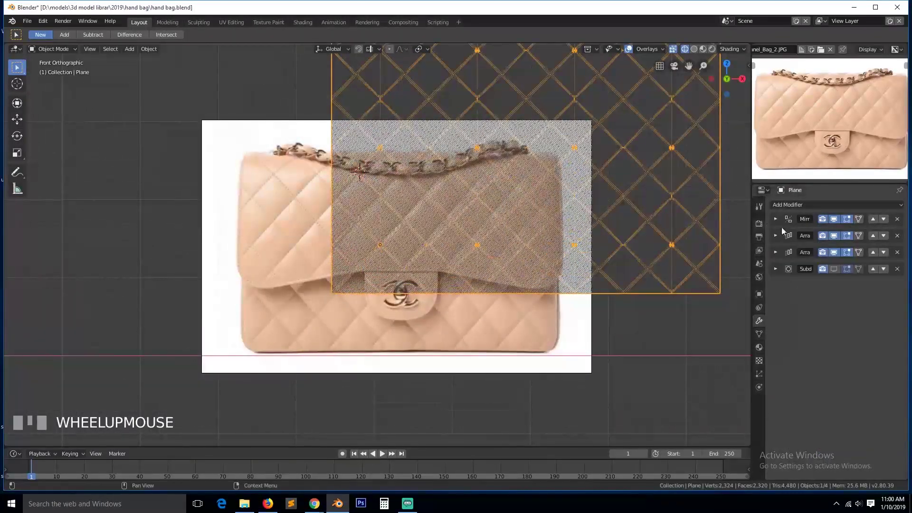
Hide both Array modifiers in the viewport and open the plane in Edit Mode with solid shading
left_click(835, 235)
left_click(835, 253)
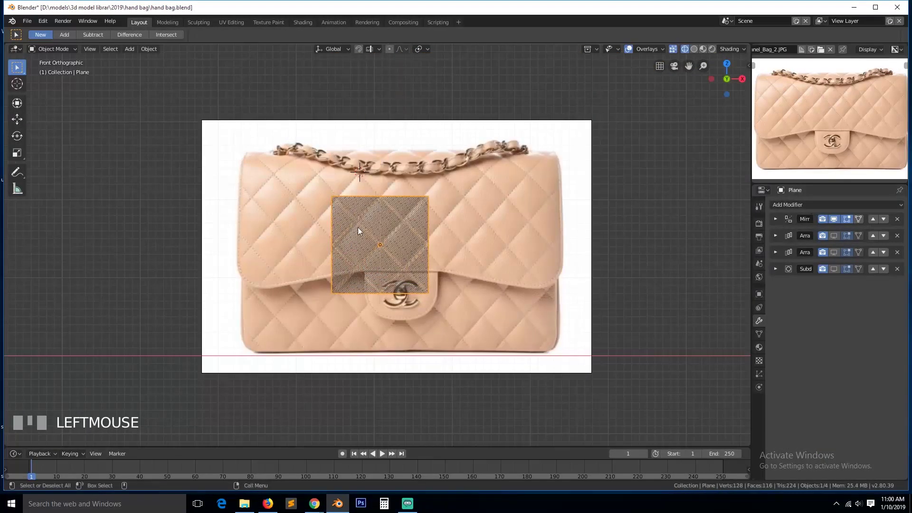
scroll(335, 237, "up", 6)
key("Tab")
key("z")
left_click(420, 229)
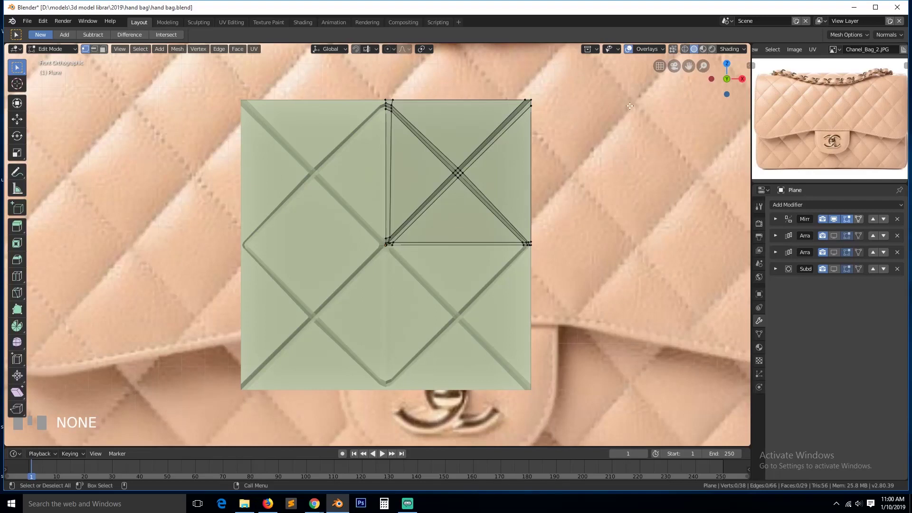
Show the Subdivision modifier in Object Mode and examine the smoothed quilting and its seams from several angles
left_click_drag(688, 66, 665, 139)
scroll(465, 268, "up", 5)
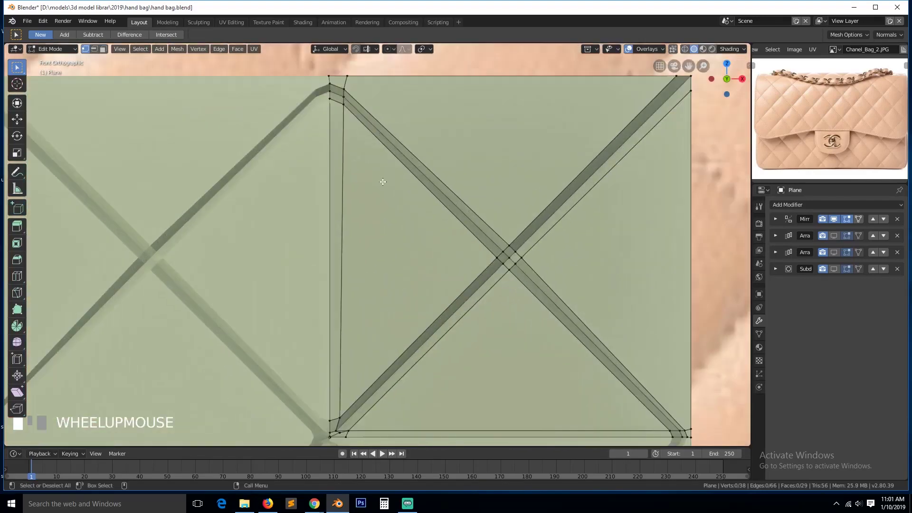
scroll(383, 180, "down", 4)
key("Tab")
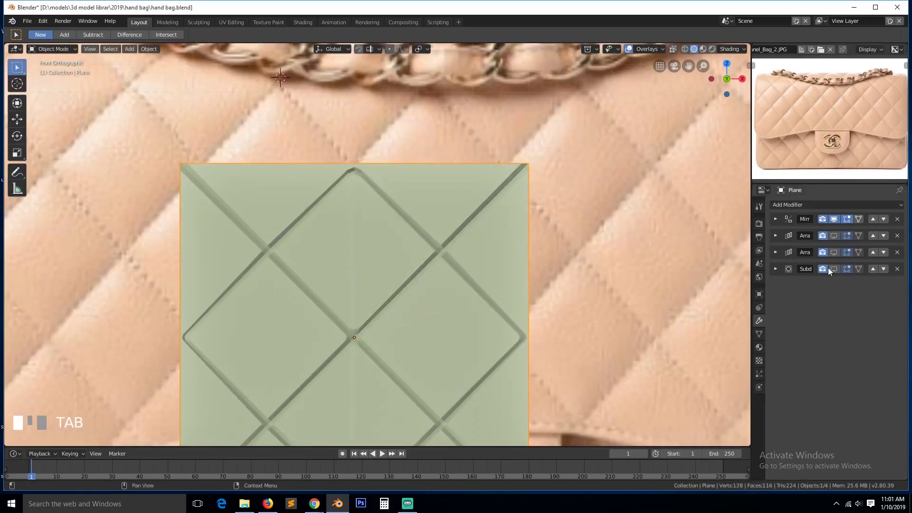
left_click(834, 269)
key("grave")
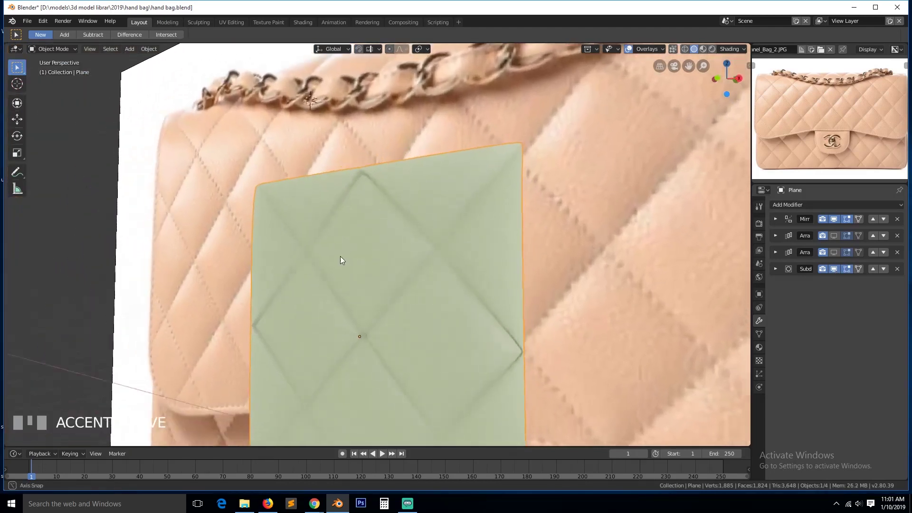
middle_click_drag(393, 264, 413, 271)
scroll(387, 215, "up", 5)
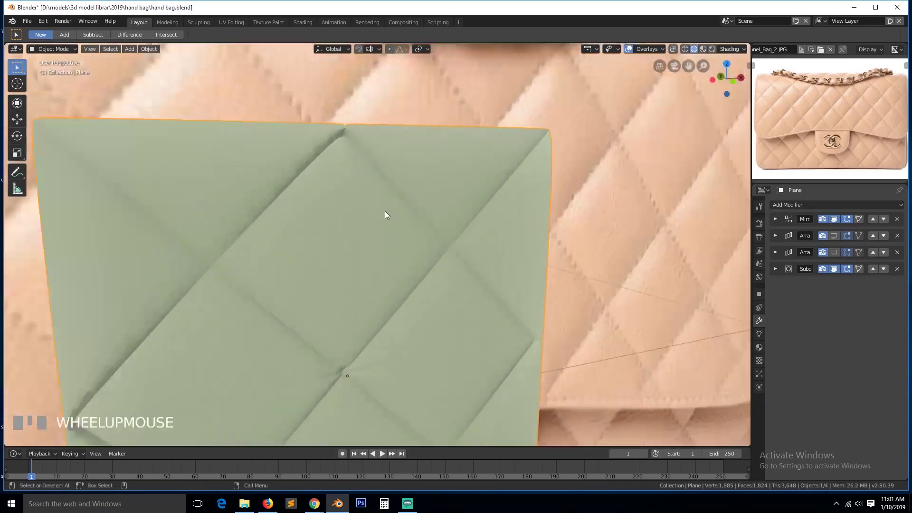
scroll(295, 152, "down", 2)
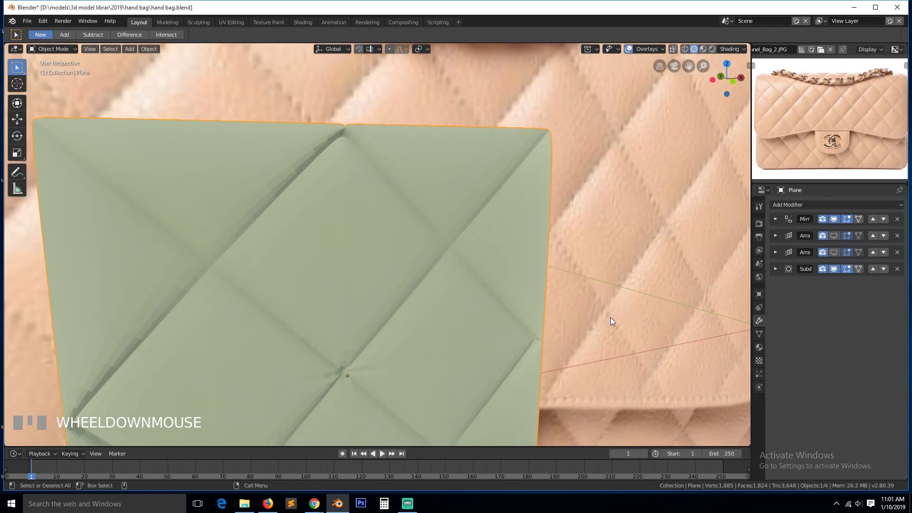
Reopen the plane in Edit Mode from the front view and hide the Subdivision modifier in the viewport
key("KP_1")
key("Tab")
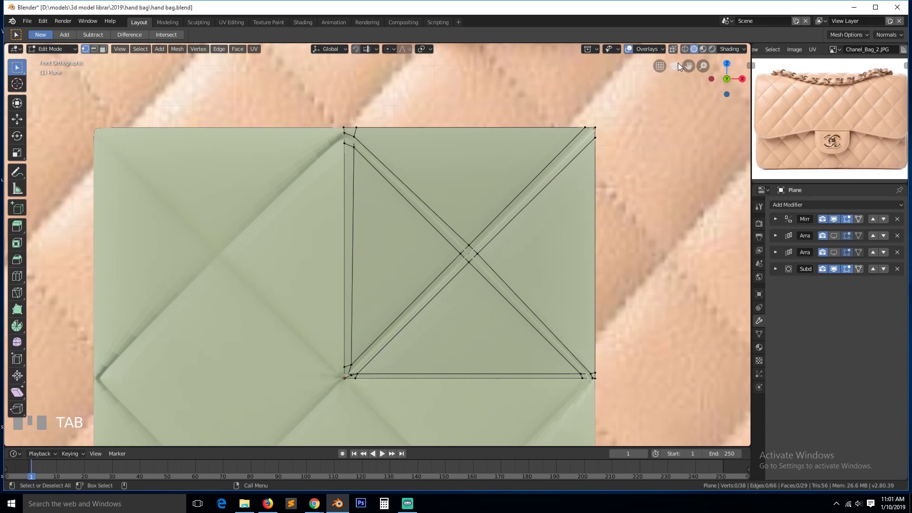
left_click_drag(689, 66, 703, 117)
scroll(548, 155, "up", 4)
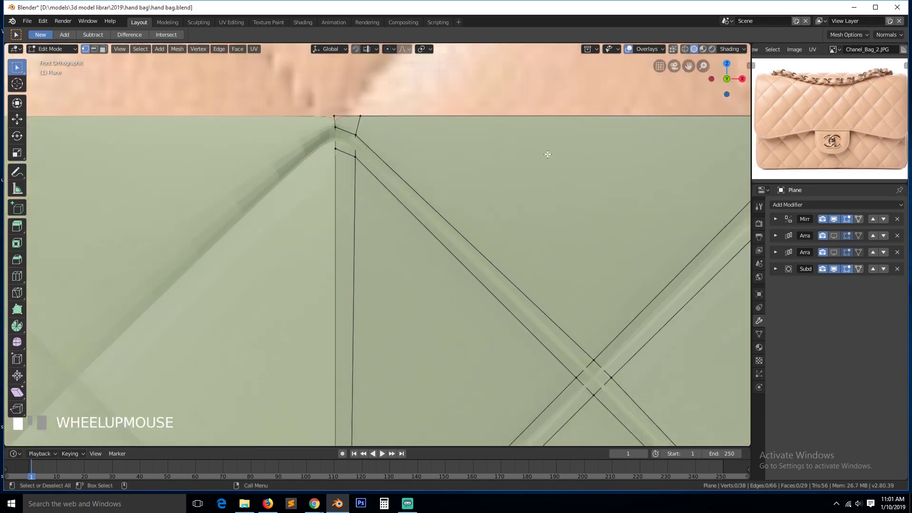
scroll(548, 153, "up", 2)
left_click(834, 268)
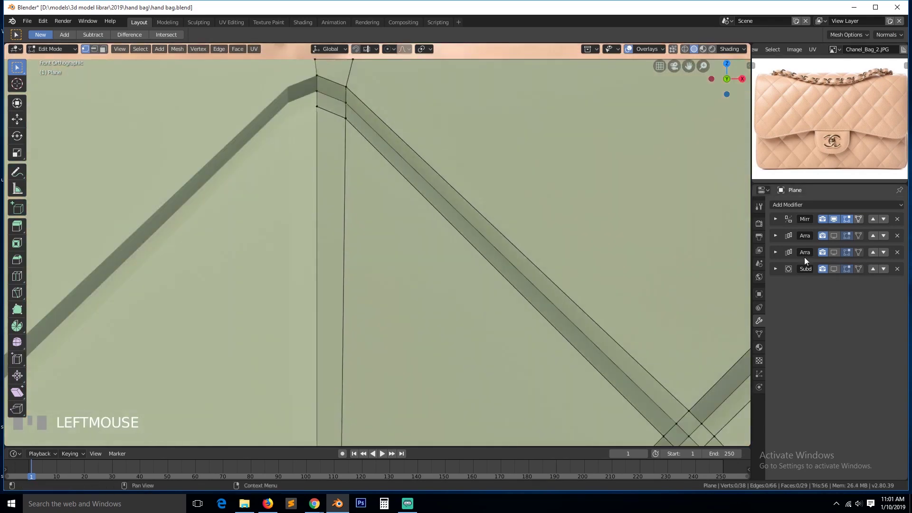
Select the short edge at the upper end of the mirror seam, above the groove corner, and move it along the Y axis
key("grave")
scroll(457, 172, "down", 1)
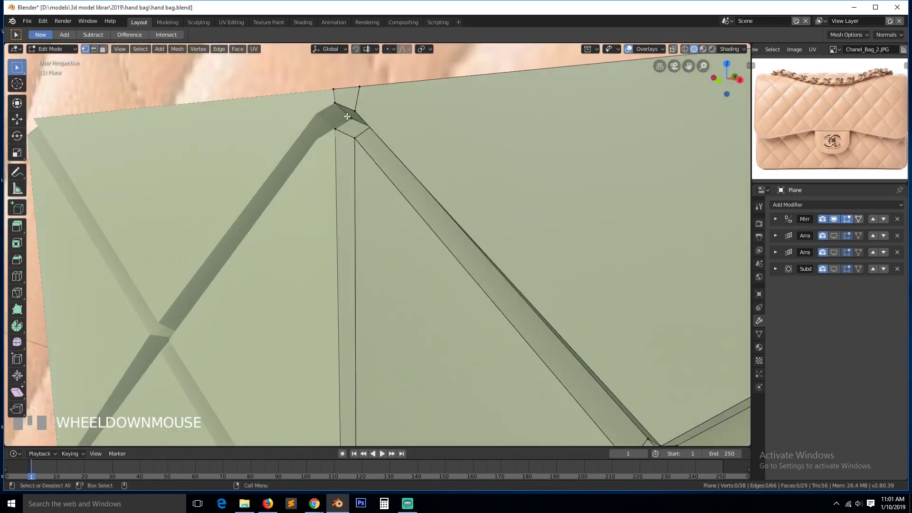
left_click(333, 91)
left_click(335, 103, "ctrl")
key("grave")
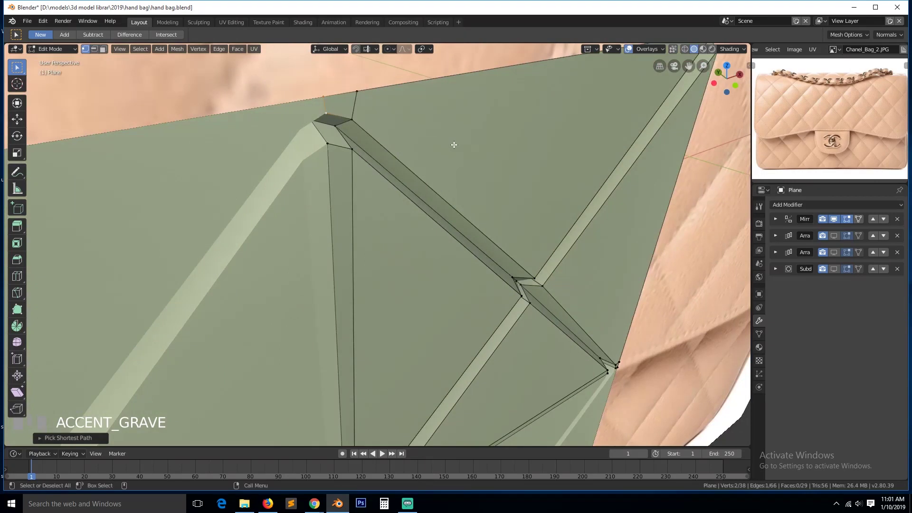
key("g")
key("y")
left_click(407, 142)
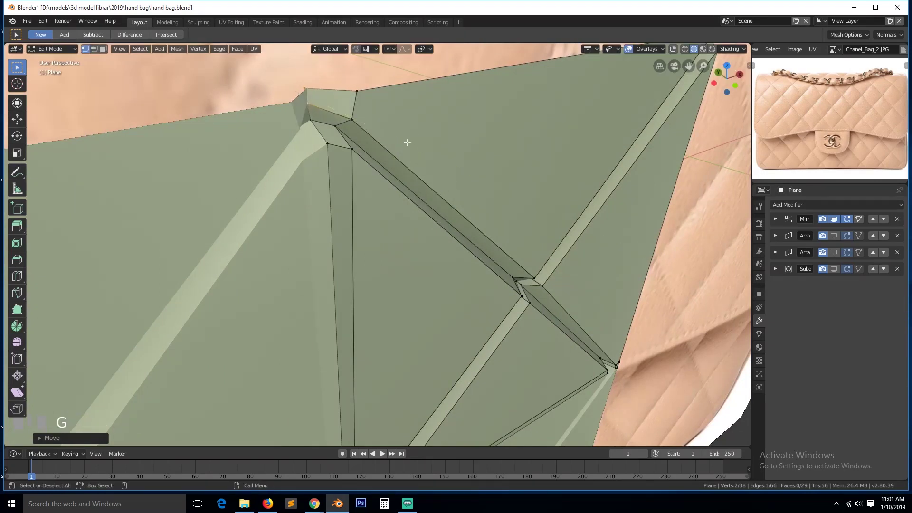
key("grave")
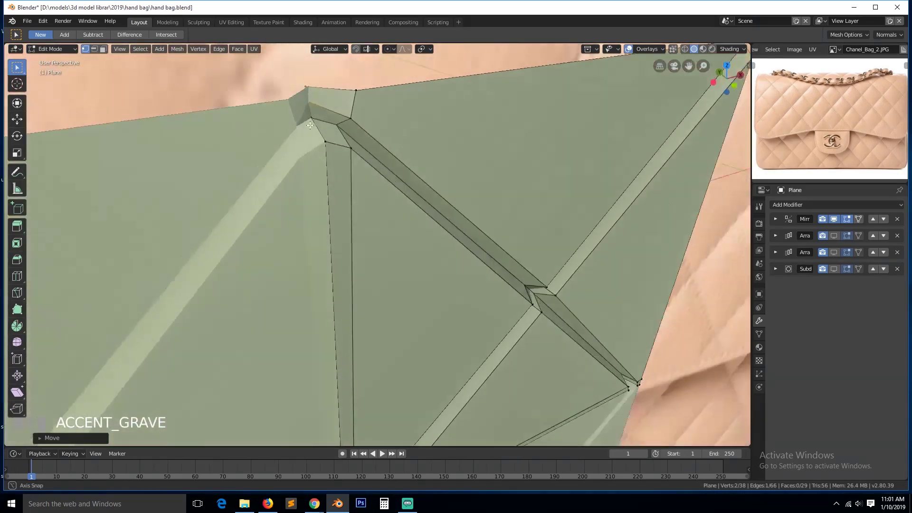
middle_click_drag(309, 125, 280, 142)
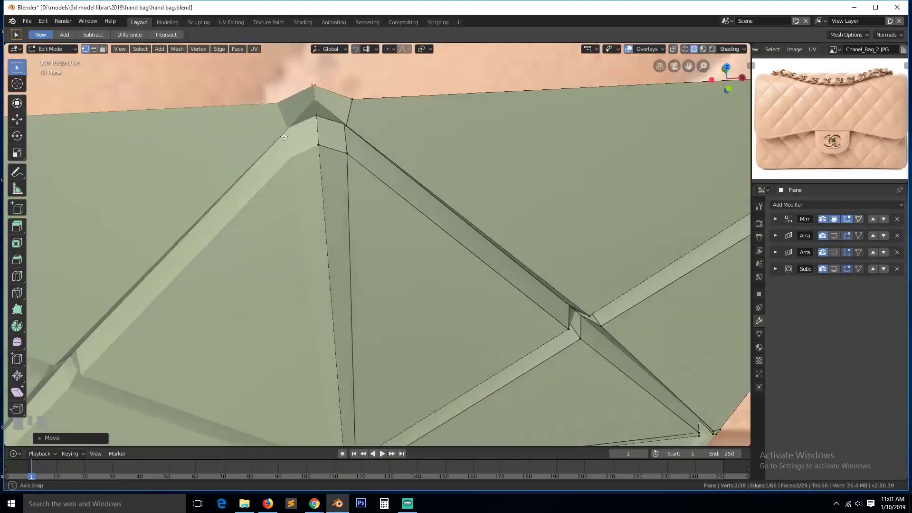
Enable Clipping on the Mirror modifier and try moving the edge loop on the mirror seam along the X axis
left_click(775, 219)
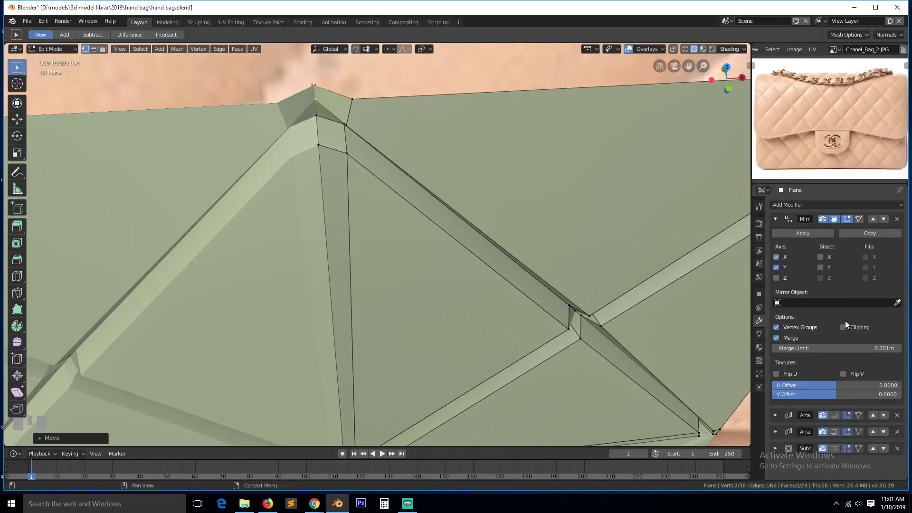
left_click(844, 327)
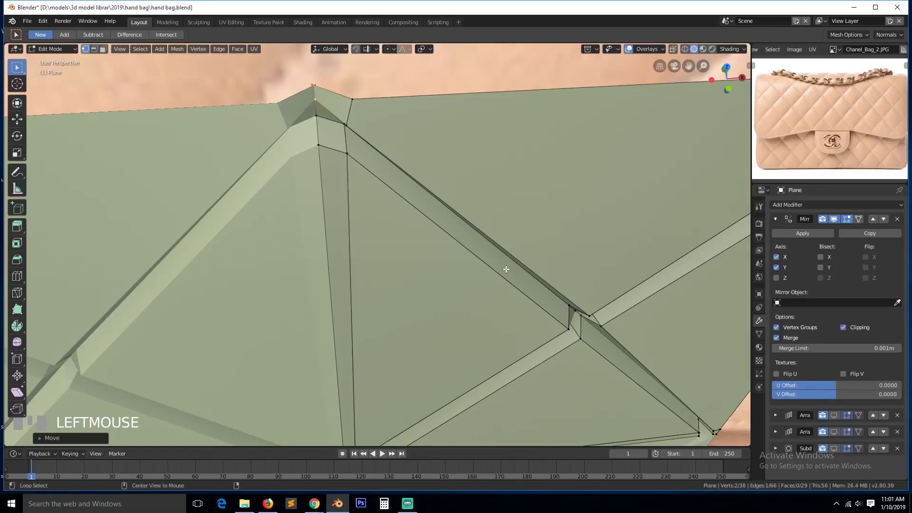
scroll(339, 262, "down", 5)
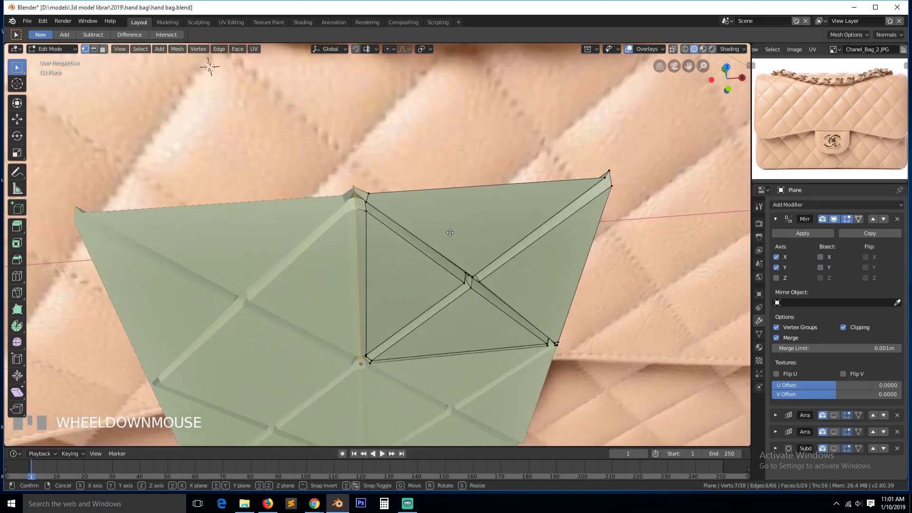
key("g")
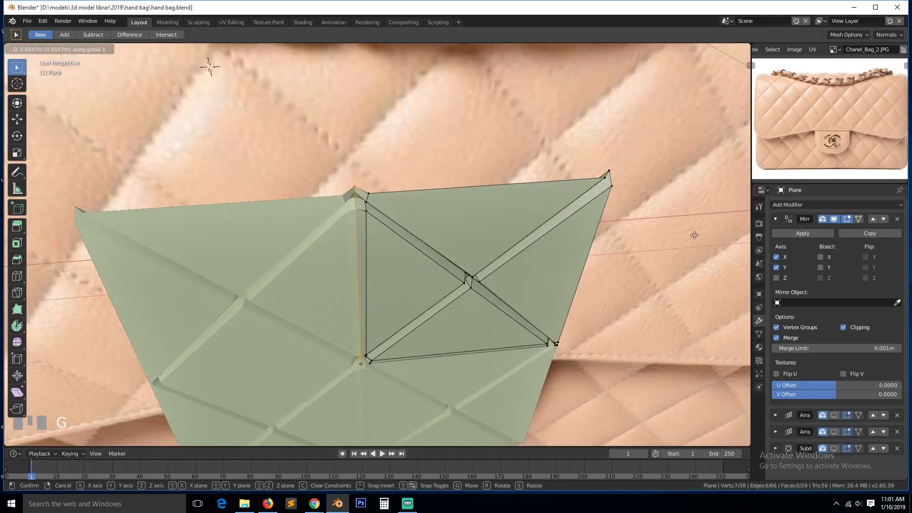
left_click(423, 209)
left_click(421, 194, "alt")
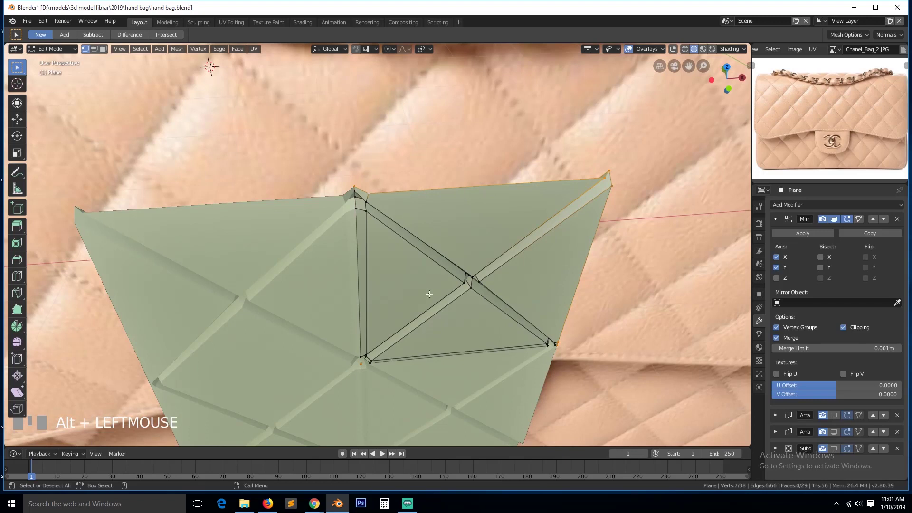
Return to Object Mode and show both Array modifiers and the Subdivision modifier in the viewport
key("Tab")
key("grave")
scroll(403, 281, "down", 2)
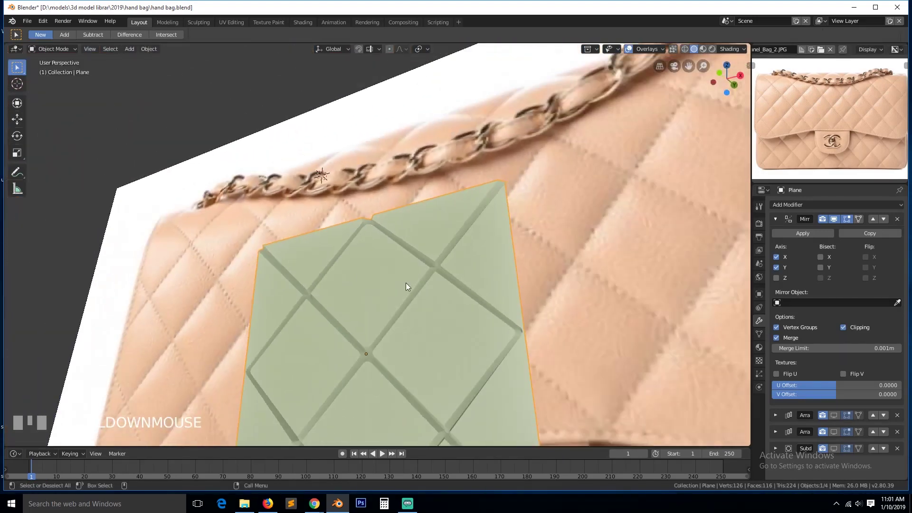
left_click(775, 219)
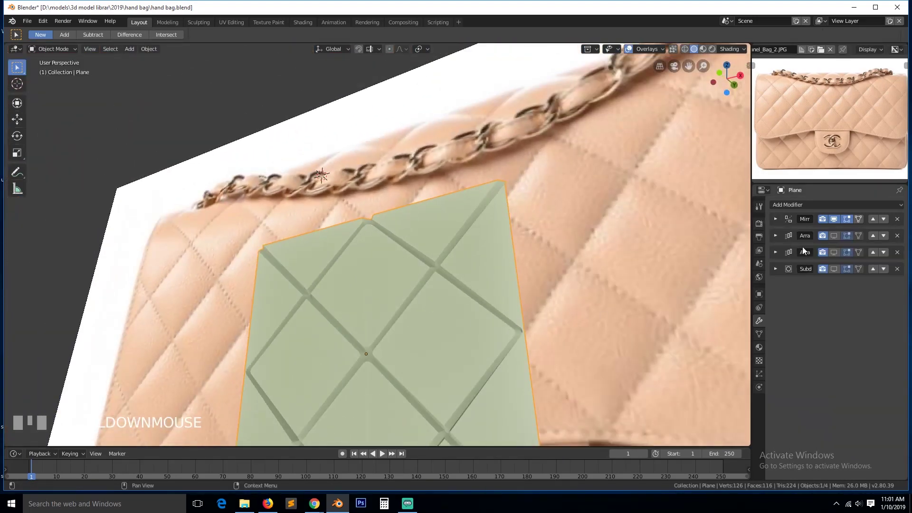
left_click(834, 236)
left_click(836, 253)
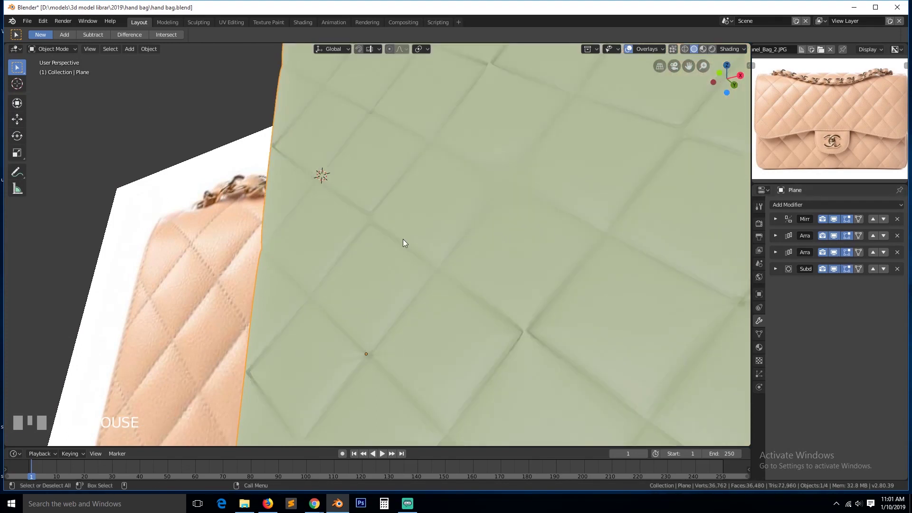
Examine the smoothed quilting from several angles, comparing the groove junctions with the tile's base mesh
middle_click_drag(404, 242, 398, 304)
scroll(467, 287, "down", 6)
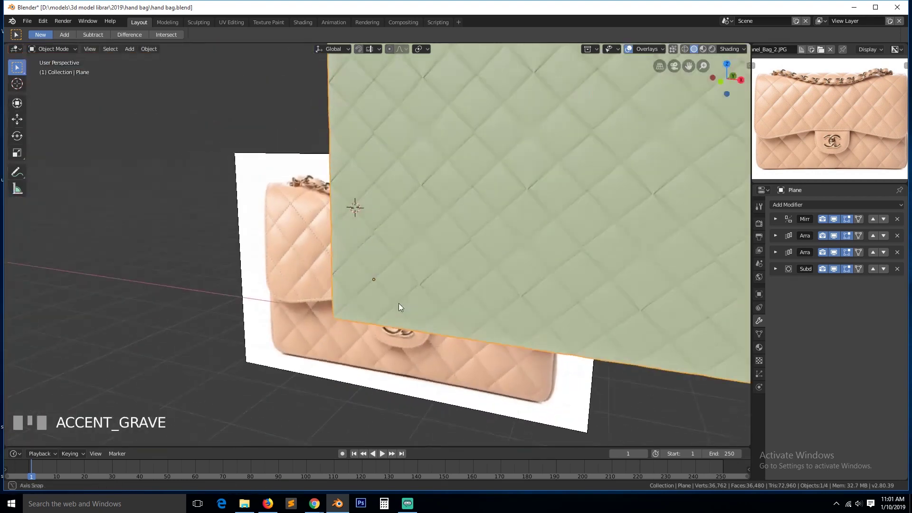
scroll(399, 307, "up", 2)
scroll(405, 306, "down", 2)
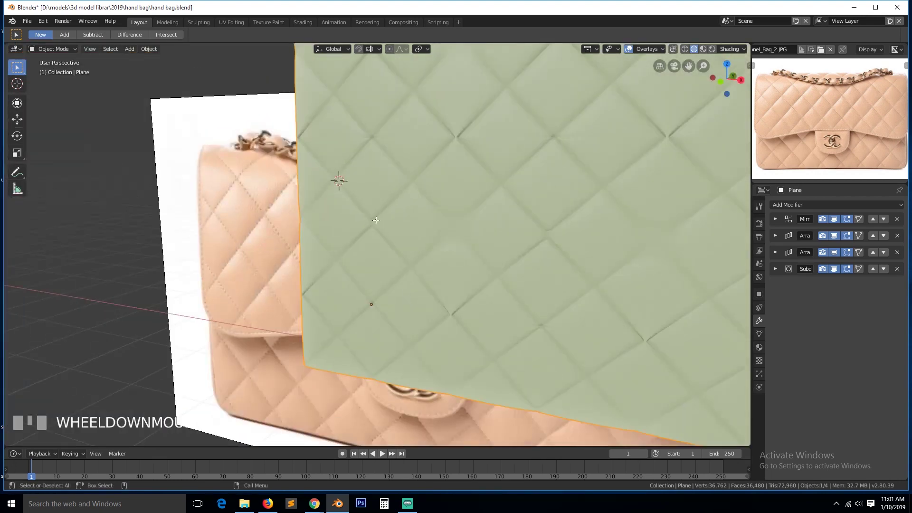
key("Tab")
scroll(375, 223, "up", 4)
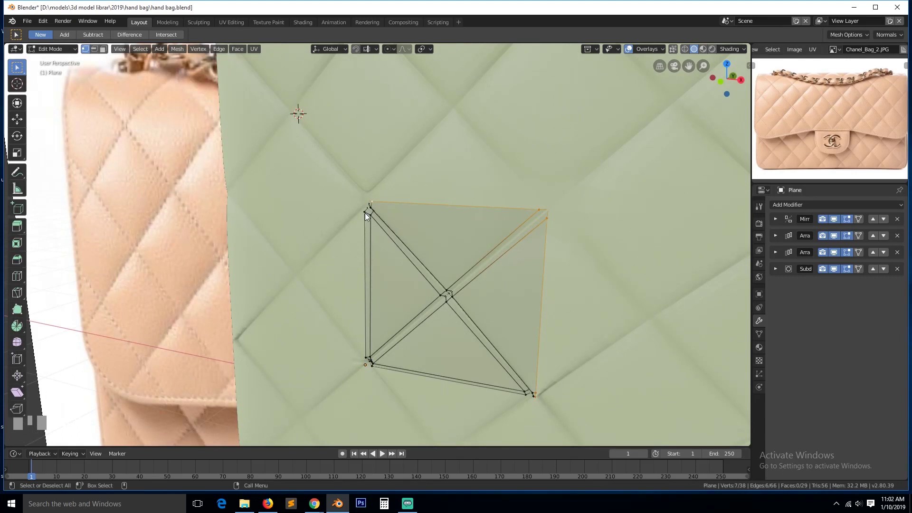
key("Tab")
key("grave")
middle_click_drag(404, 214, 449, 228)
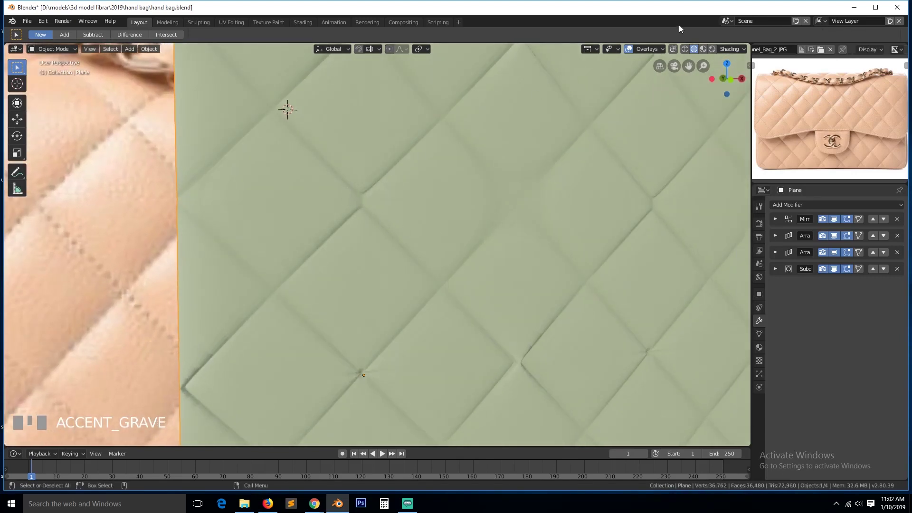
left_click_drag(692, 64, 689, 109)
scroll(525, 228, "up", 8)
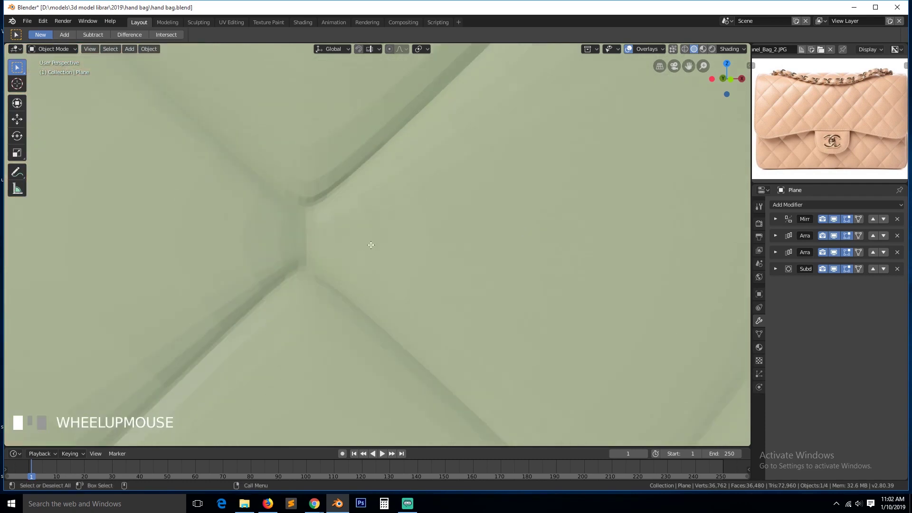
Open the plane in Edit Mode, hide the Subdivision modifier in the viewport and examine the groove junction at the tile's upper seam corner
key("Tab")
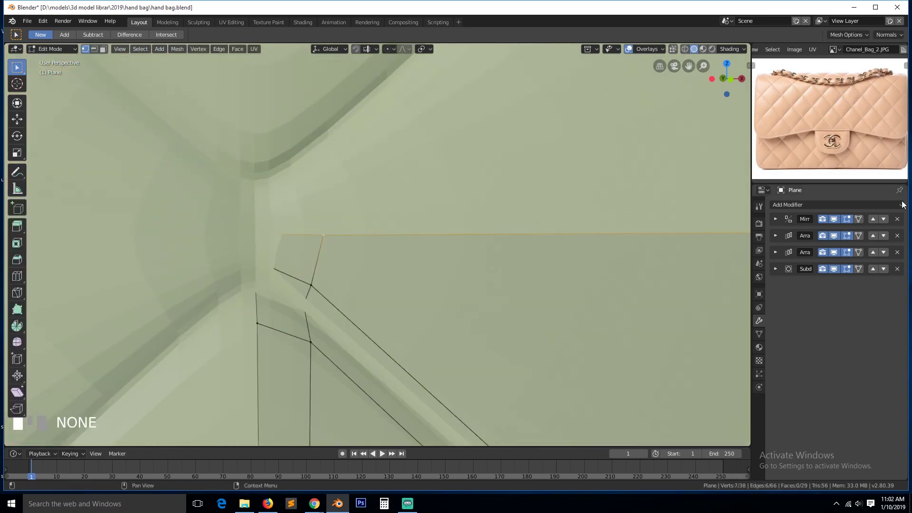
left_click(835, 269)
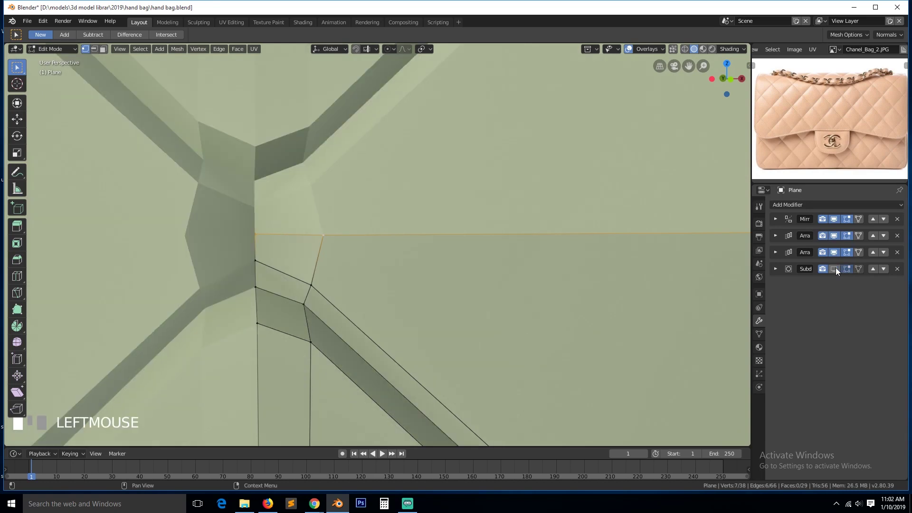
scroll(252, 247, "up", 2)
key("grave")
mouse_move(261, 208)
middle_mouse_down()
mouse_move(235, 193)
mouse_move(238, 223)
mouse_move(220, 218)
mouse_move(258, 220)
middle_mouse_up()
scroll(305, 251, "down", 4)
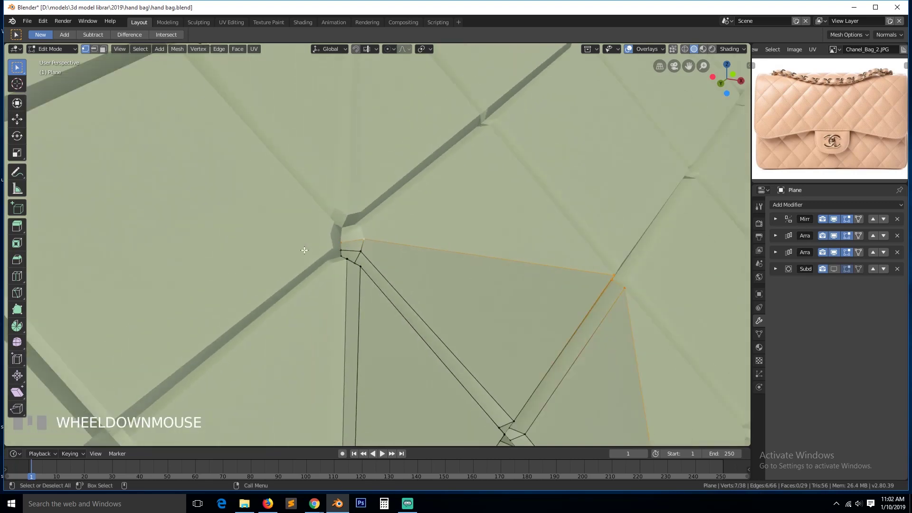
key("grave")
middle_click_drag(289, 254, 260, 272)
scroll(260, 272, "down", 1)
middle_click_drag(610, 249, 628, 245)
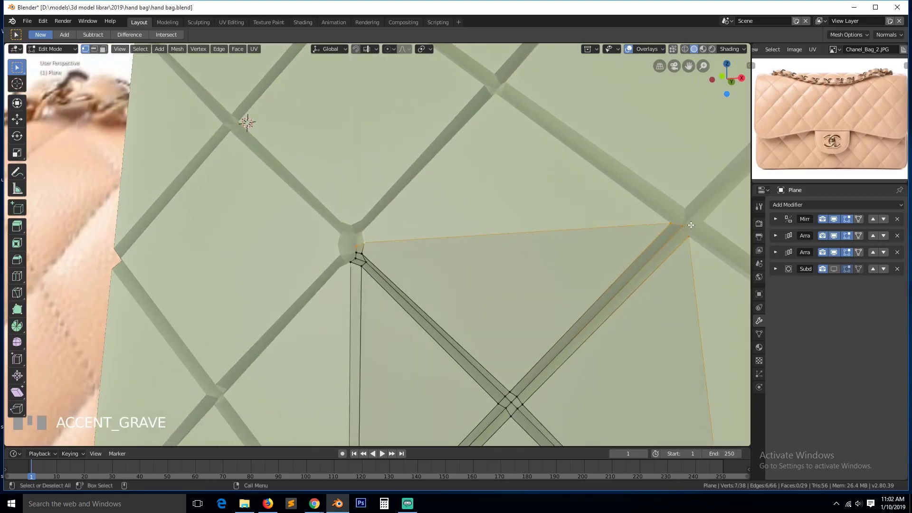
middle_click_drag(256, 195, 266, 157)
scroll(304, 228, "up", 5)
Merge the two vertices of the short edge at the upper end of the mirror seam at the upper vertex
key("grave")
middle_click_drag(314, 228, 309, 260)
left_click(309, 259)
left_click(309, 239, "shift")
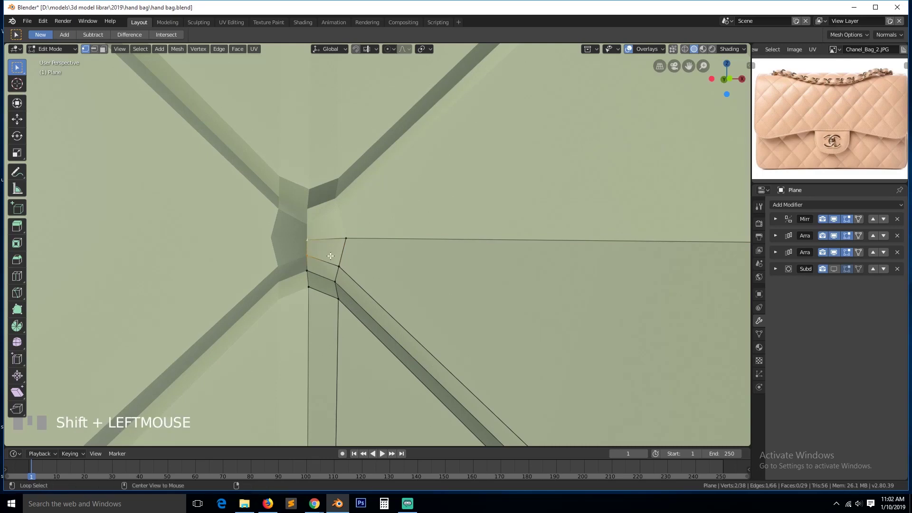
key("alt+m")
left_click(329, 267)
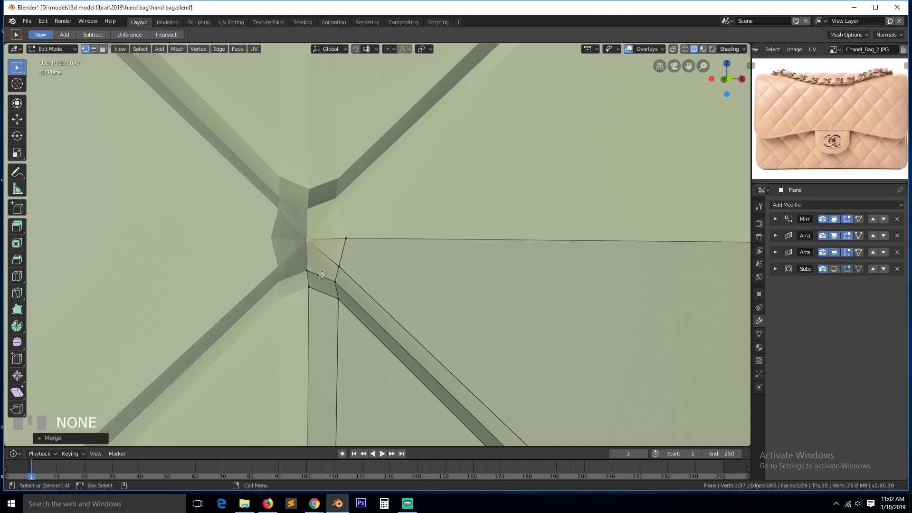
Examine the merged corner and the surrounding groove intersections from the front orthographic view
left_click(309, 273)
scroll(446, 254, "down", 4)
key("grave")
middle_click_drag(615, 261, 602, 252)
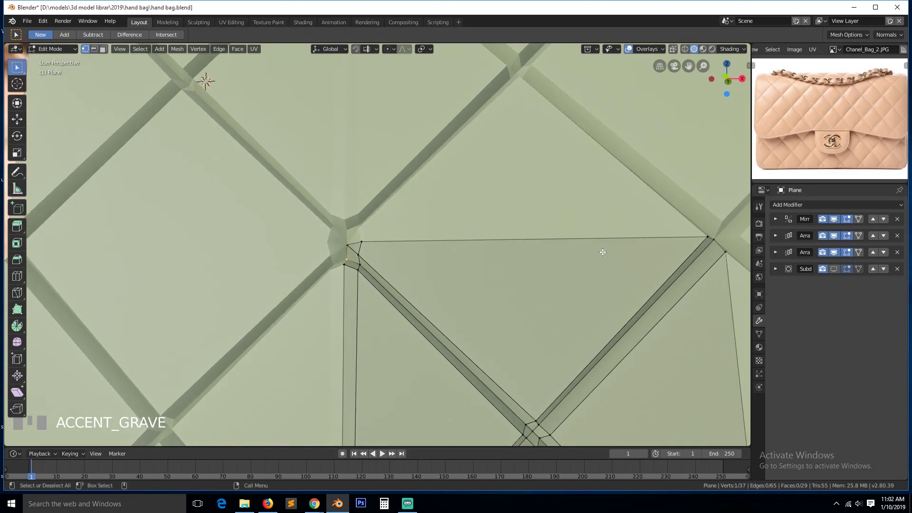
key("KP_1")
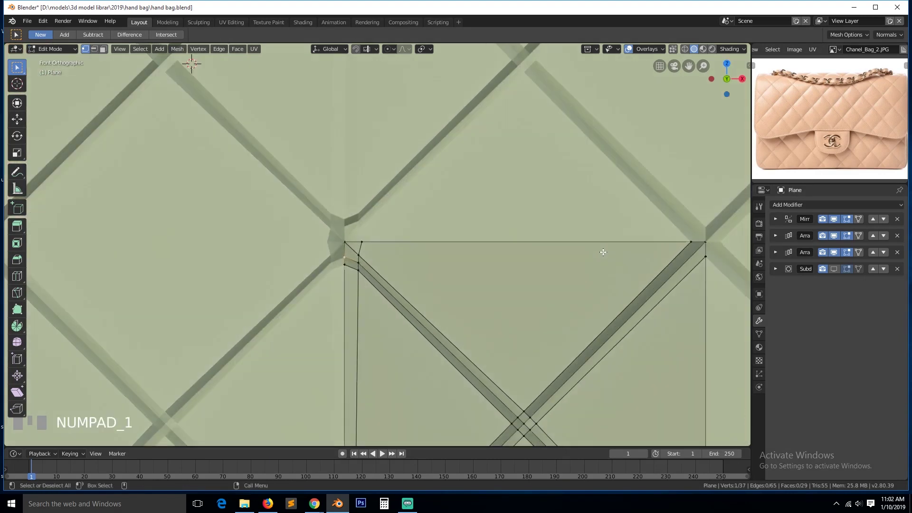
scroll(604, 252, "down", 3)
scroll(610, 261, "up", 1)
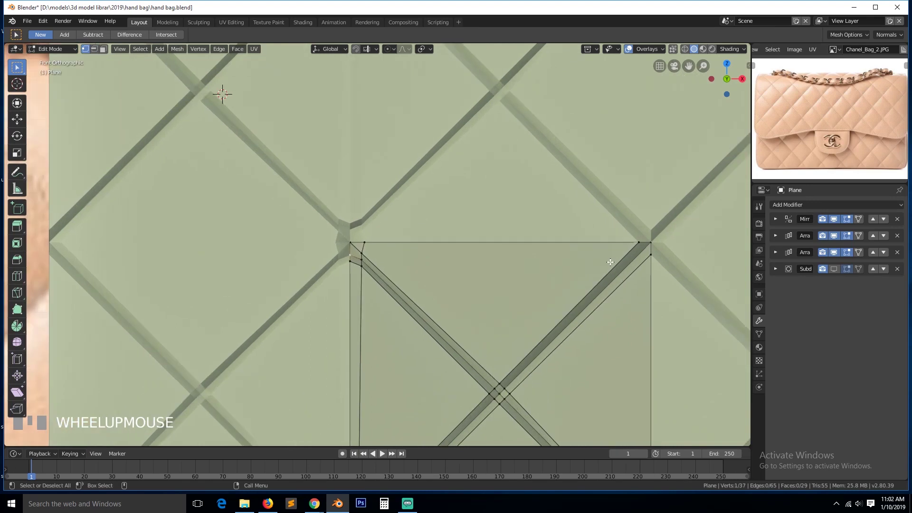
scroll(610, 262, "up", 2)
scroll(550, 261, "down", 1)
scroll(430, 273, "down", 1)
scroll(433, 276, "up", 2)
scroll(433, 277, "down", 2)
scroll(434, 277, "up", 2)
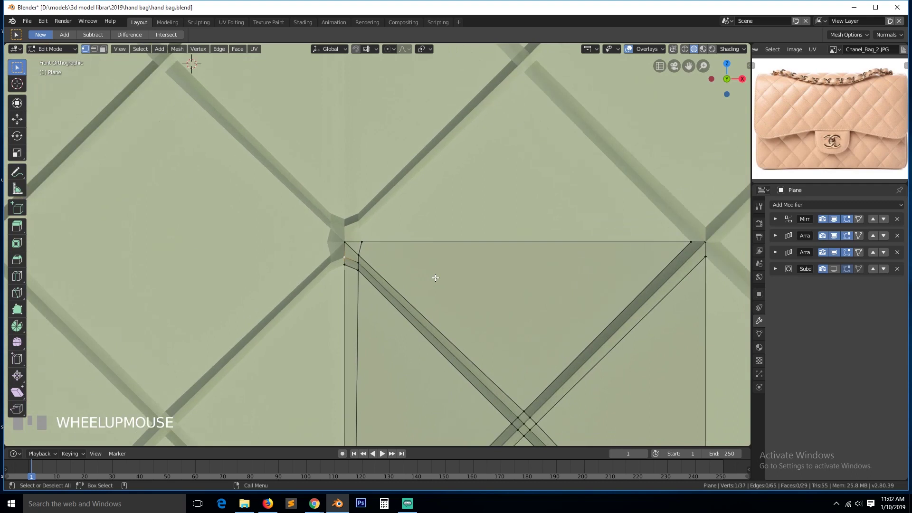
left_click(331, 265)
scroll(427, 245, "down", 2)
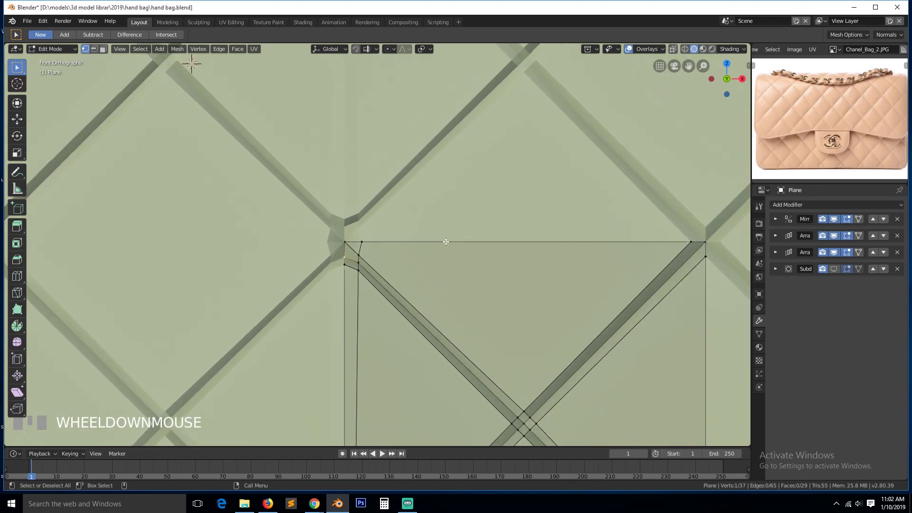
scroll(382, 261, "up", 2)
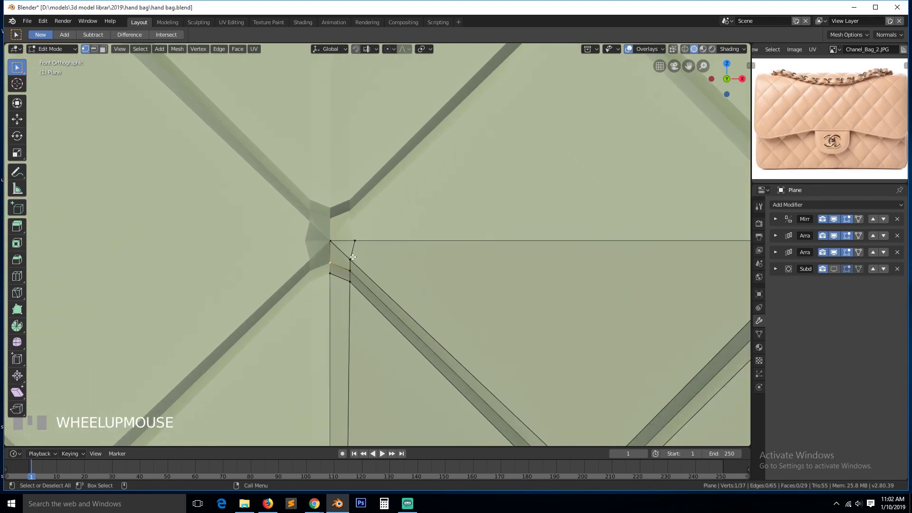
scroll(353, 257, "down", 3)
scroll(352, 257, "up", 4)
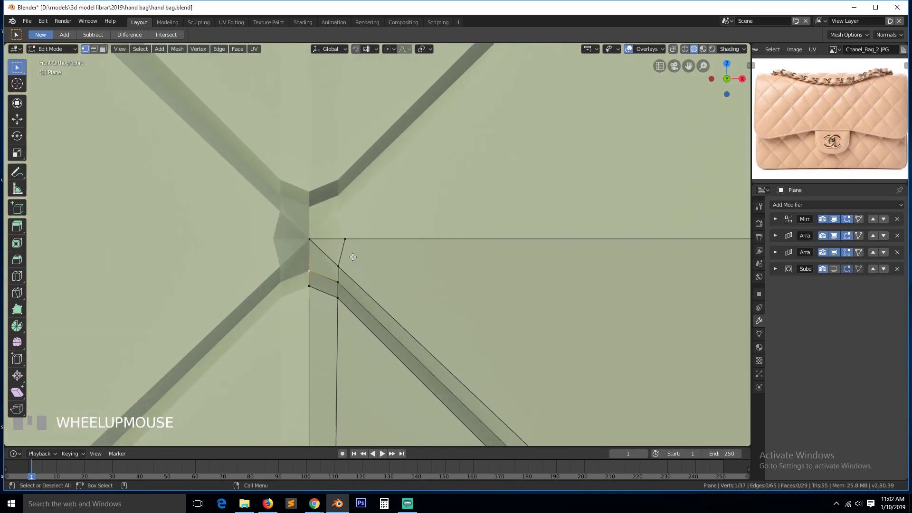
Slide the vertex beside the merged corner along the tile's upper edge towards the mirror seam
left_click(320, 236)
key("h")
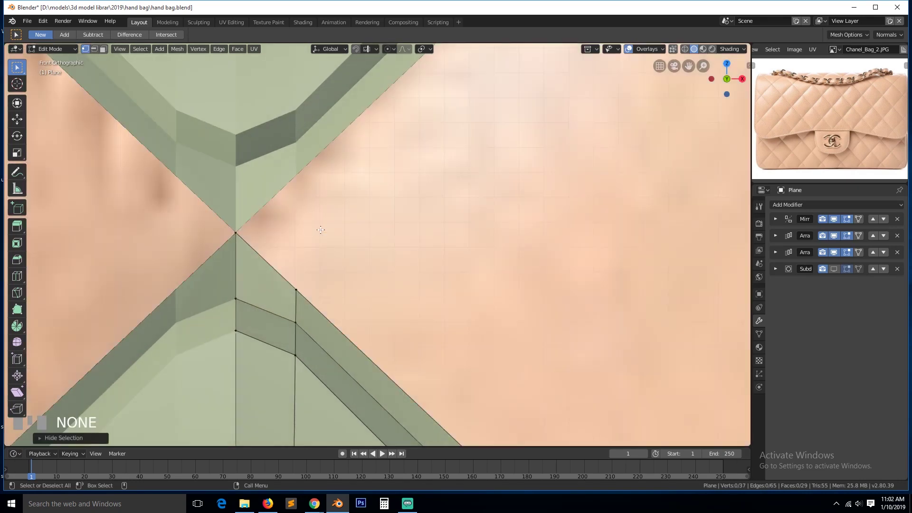
key("ctrl+z")
key("g")
key("g")
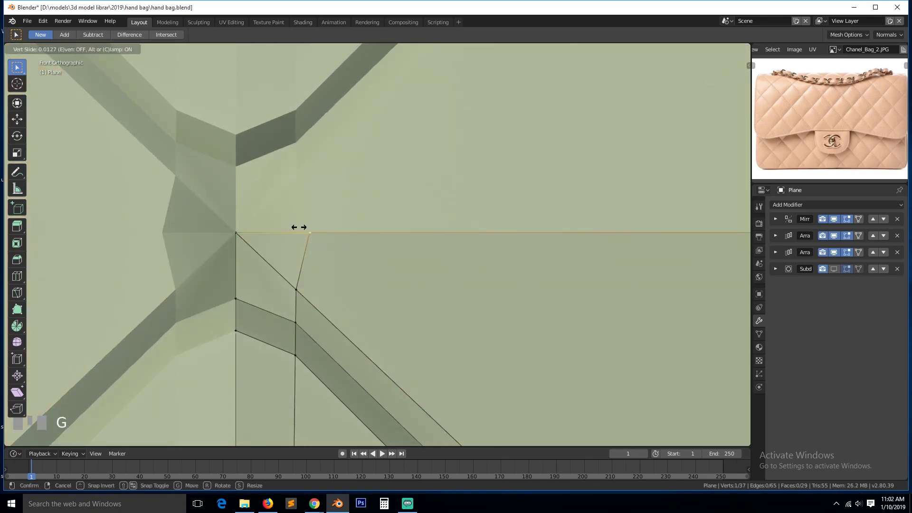
left_click(248, 224)
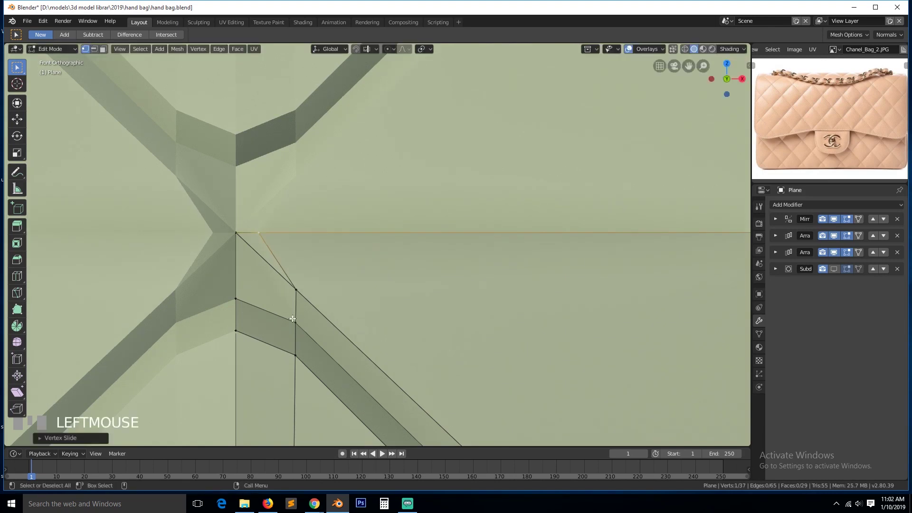
Connect the groove's centre-line vertex to the merged corner vertex with a new edge, then clear the selection
left_click(294, 321)
left_click(238, 235, "shift")
key("j")
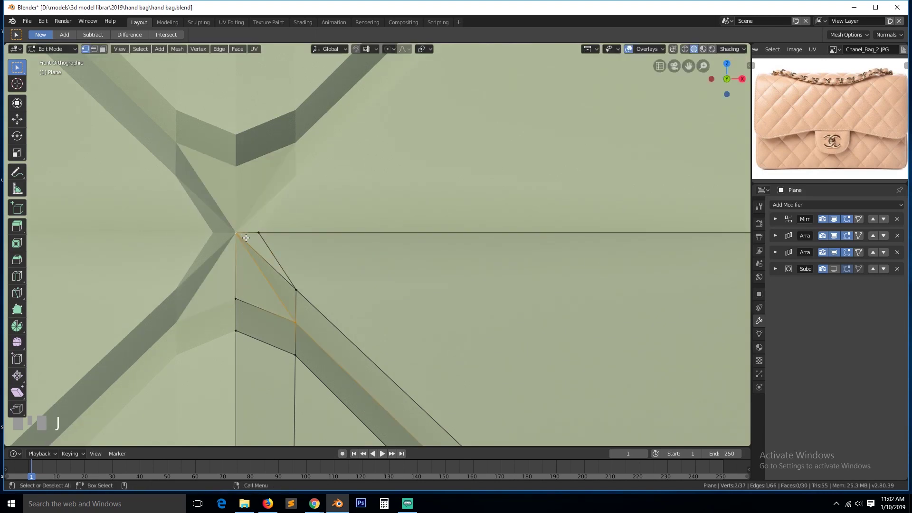
key("alt+a")
Slide the two mirror-seam vertices below the merged corner upward along the seam to straighten the diagonal groove
left_click(237, 295)
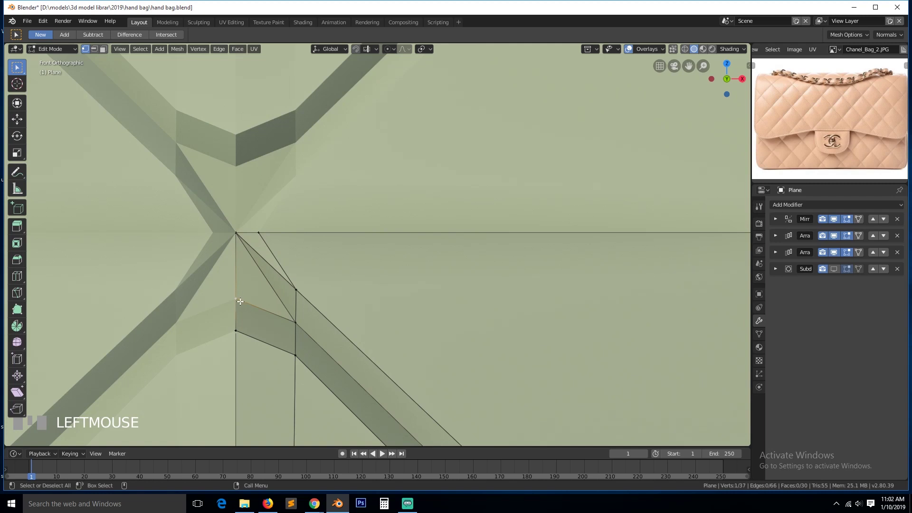
key("g")
key("g")
left_click(237, 266)
left_click(236, 331)
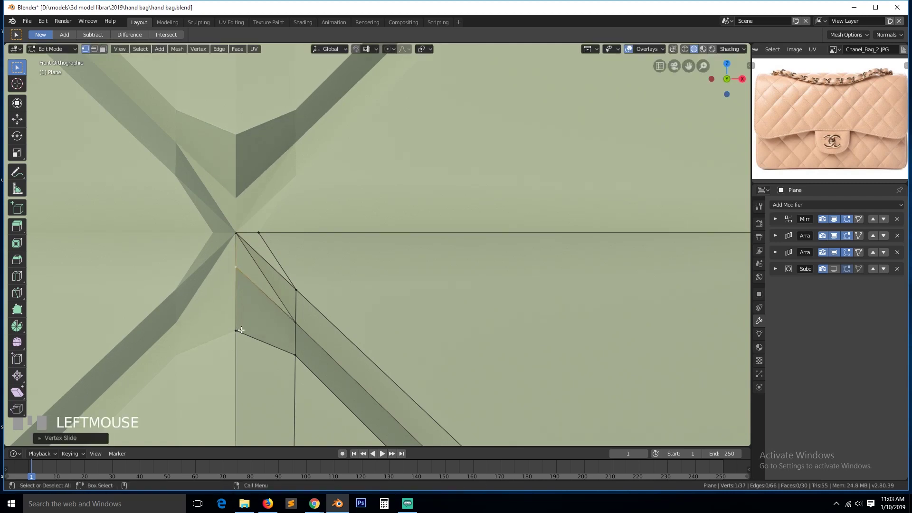
key("g")
key("g")
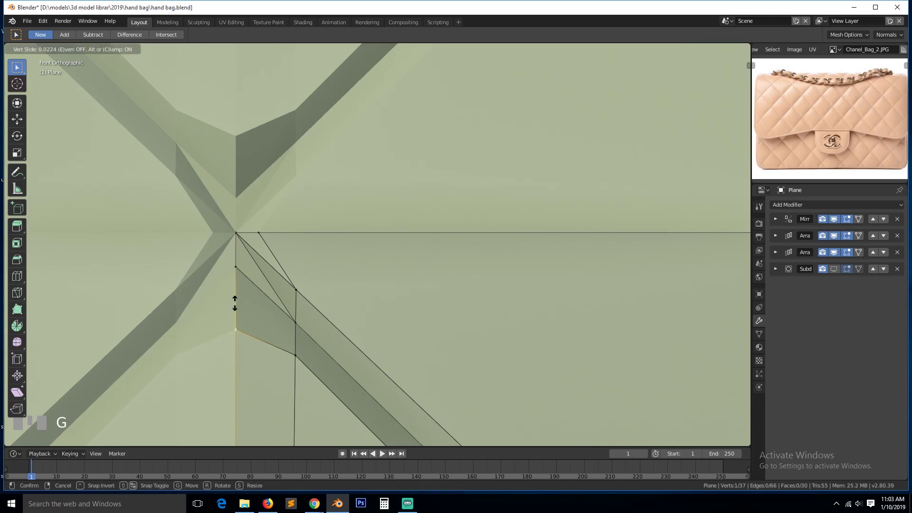
left_click(237, 264)
Try to slide the vertex beside the merged corner along the tile's upper edge
key("Tab")
scroll(276, 288, "down", 3)
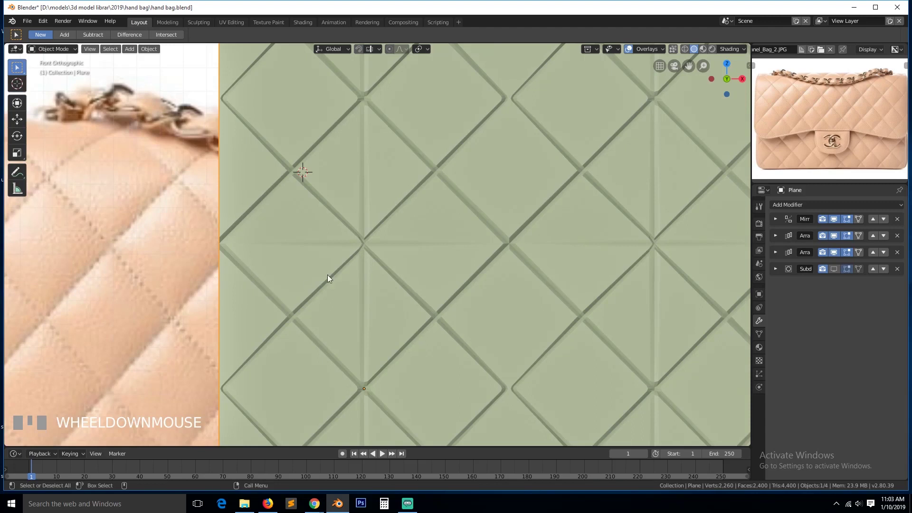
scroll(347, 265, "up", 8)
key("Tab")
key("grave")
mouse_move(401, 254)
middle_mouse_down()
mouse_move(432, 255)
mouse_move(395, 254)
middle_mouse_up()
left_click(334, 237)
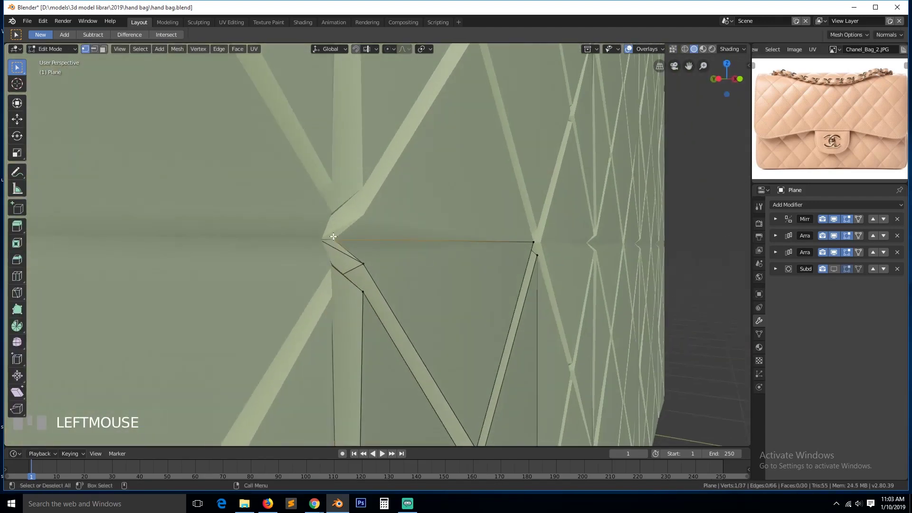
right_click(345, 242)
key("g")
left_click(478, 244)
middle_click_drag(478, 245, 406, 229)
Dissolve the diagonal edge running from the merged corner to the groove's outer vertex
key("2")
key("1")
key("grave")
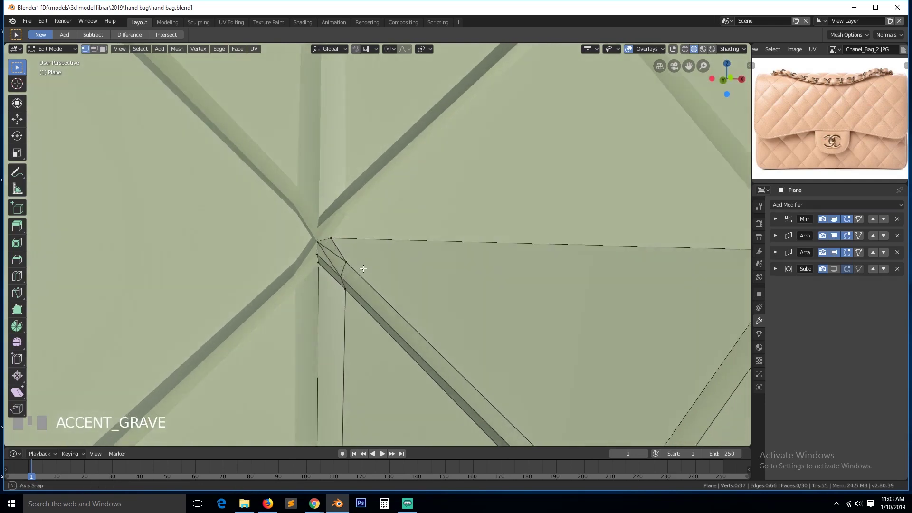
key("2")
scroll(338, 267, "up", 1)
left_click(308, 261)
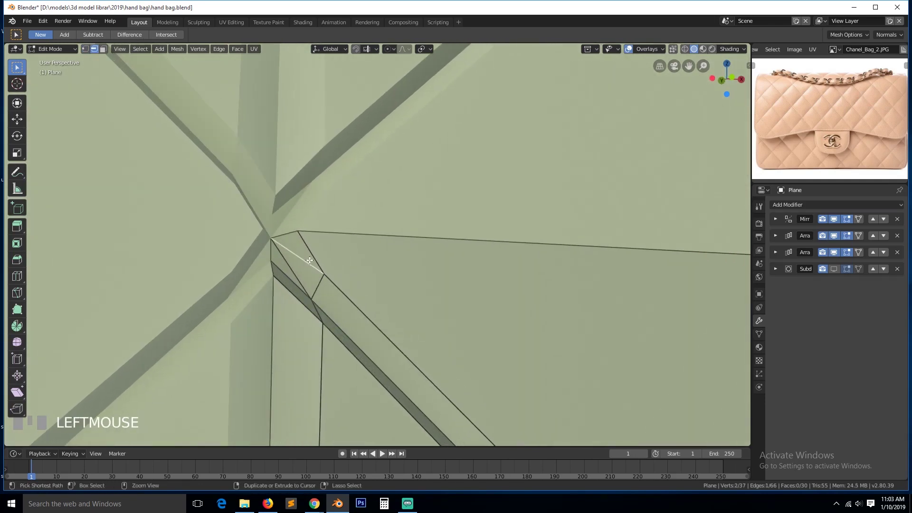
key("ctrl+x")
key("grave")
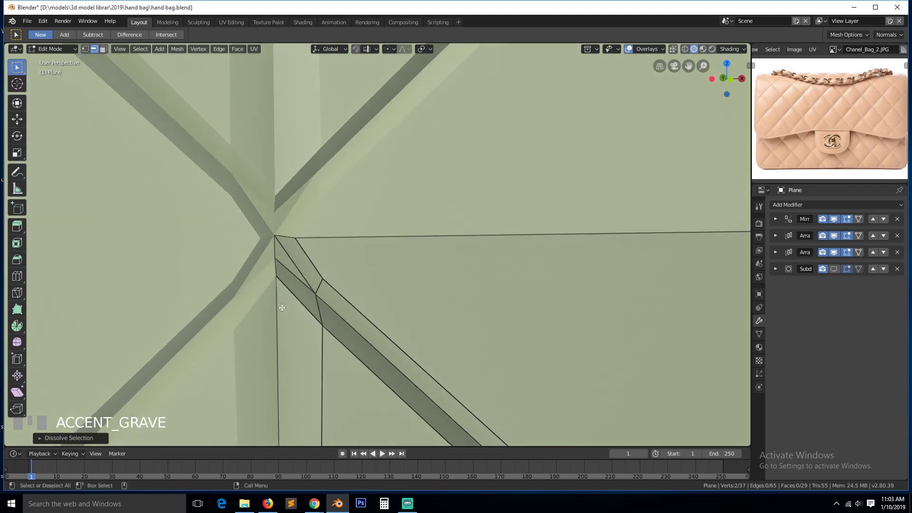
Merge the corner vertex with the mirror-seam vertex directly below it
key("1")
key("grave")
key("grave")
key("alt+a")
key("grave")
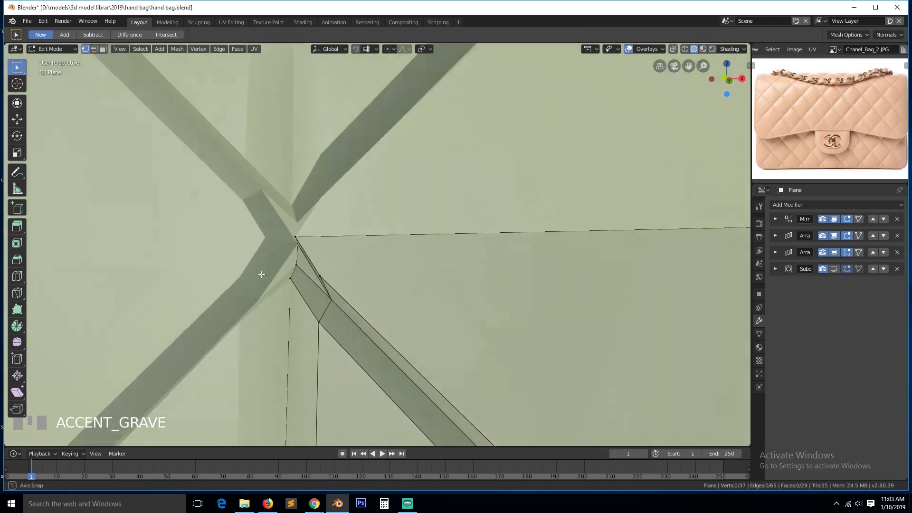
key("grave")
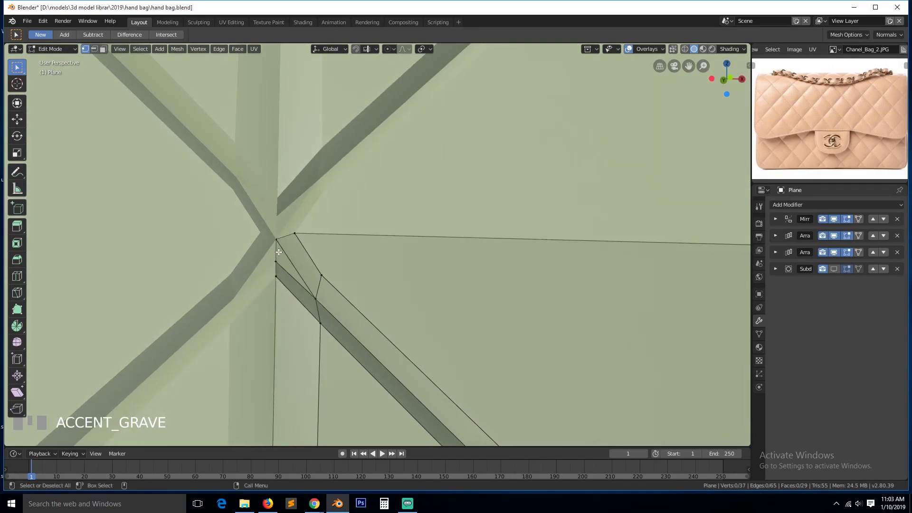
left_click(281, 266)
left_click(279, 242, "shift")
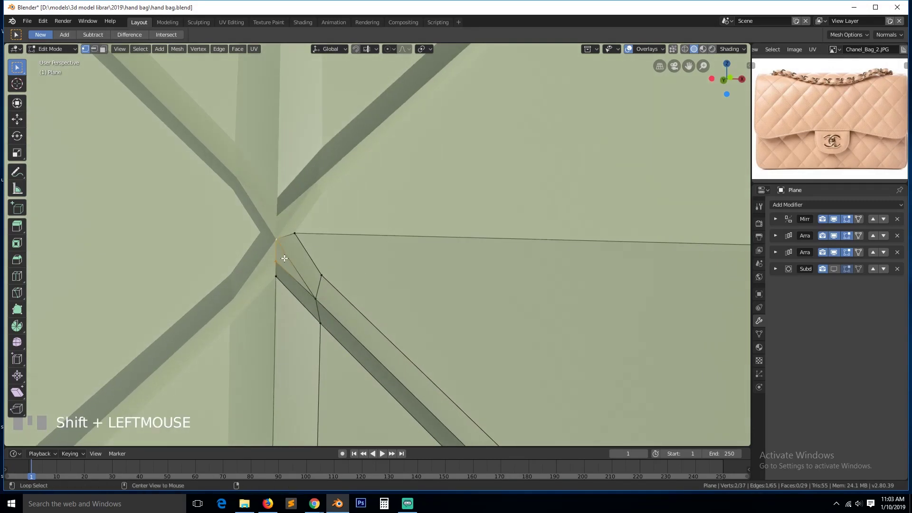
key("alt+m")
middle_click_drag(325, 274, 323, 274)
Examine the repeated groove junctions in Object Mode and from several angles
key("Tab")
scroll(395, 310, "down", 11)
key("Tab")
key("Tab")
middle_click_drag(432, 316, 333, 306)
key("Tab")
scroll(399, 352, "up", 7)
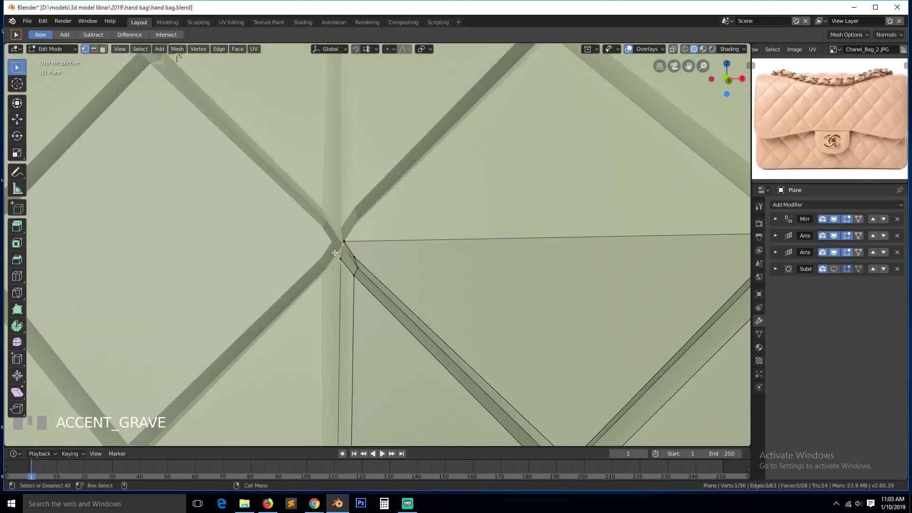
scroll(338, 285, "down", 5)
Select the mirror seam's edge vertices and move them about -0.0042 m along Y in top wireframe view, then restore solid shading
key("grave")
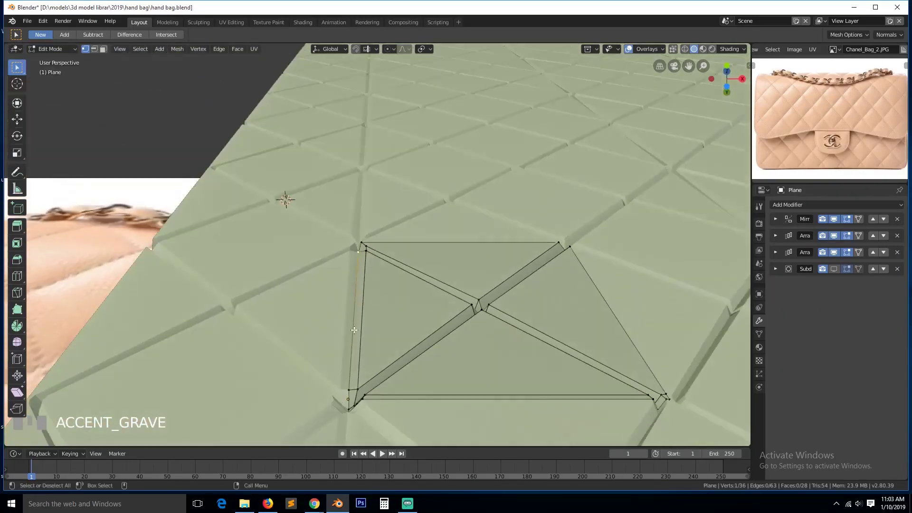
left_click(348, 386, "ctrl")
key("KP_7")
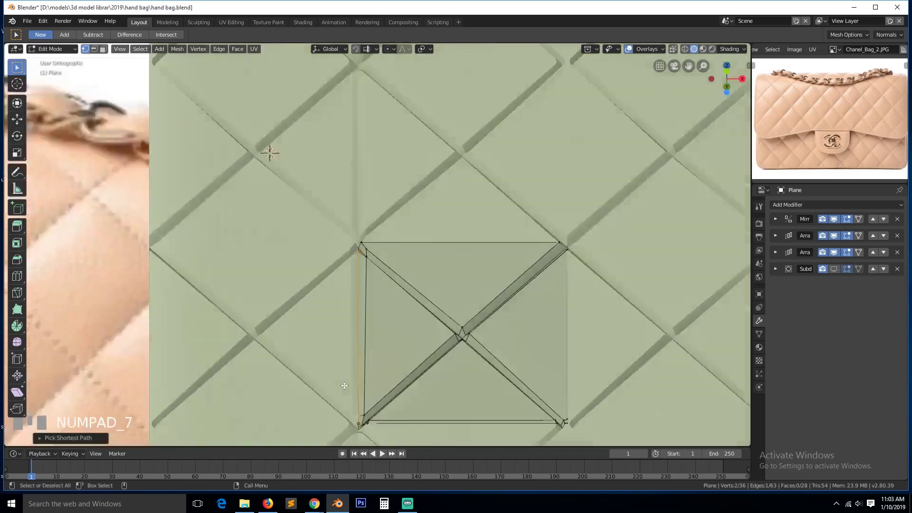
scroll(344, 385, "up", 3)
key("z")
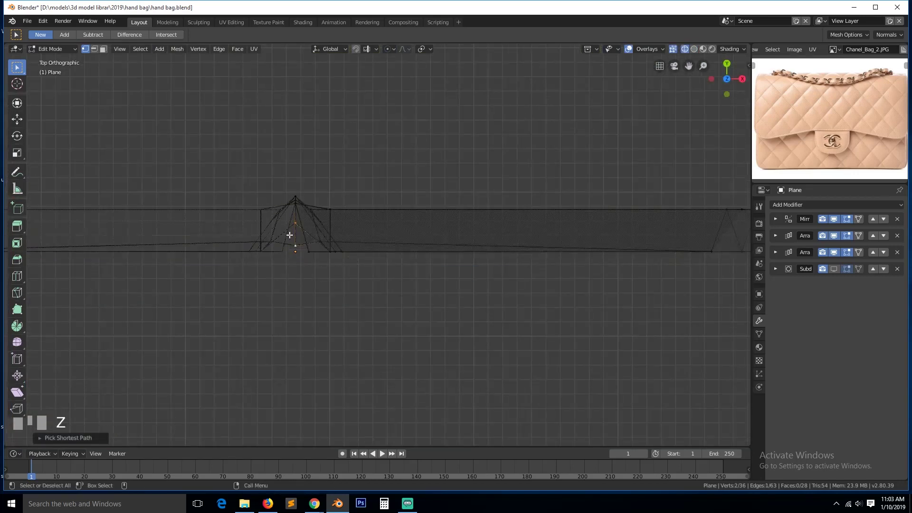
scroll(289, 236, "up", 1)
key("g")
key("y")
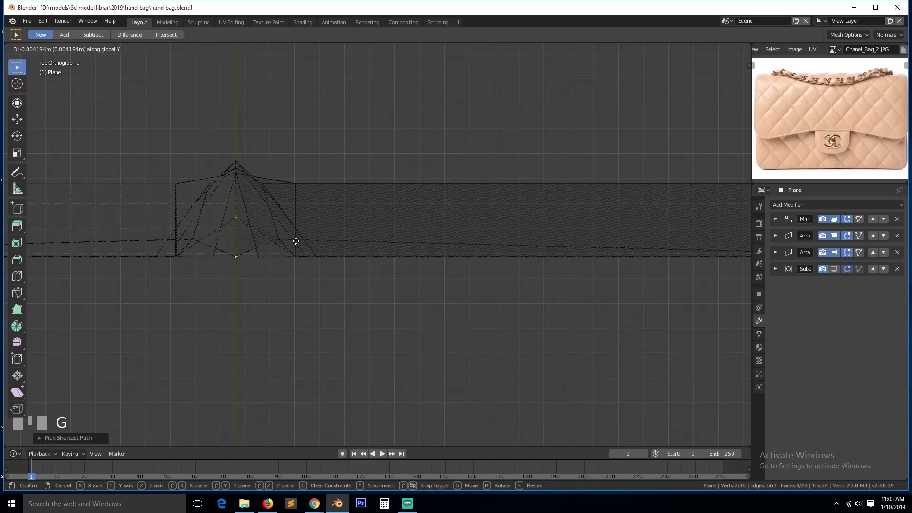
left_click(296, 242)
key("z")
Examine the seam groove and its upper junction up close and across the repeated pattern
middle_click_drag(434, 238, 423, 159)
scroll(400, 244, "down", 6)
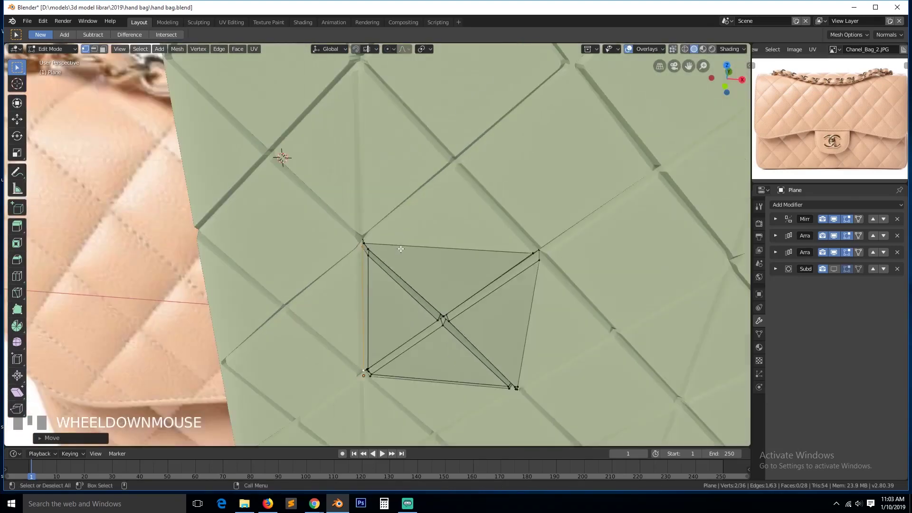
key("grave")
scroll(388, 249, "up", 3)
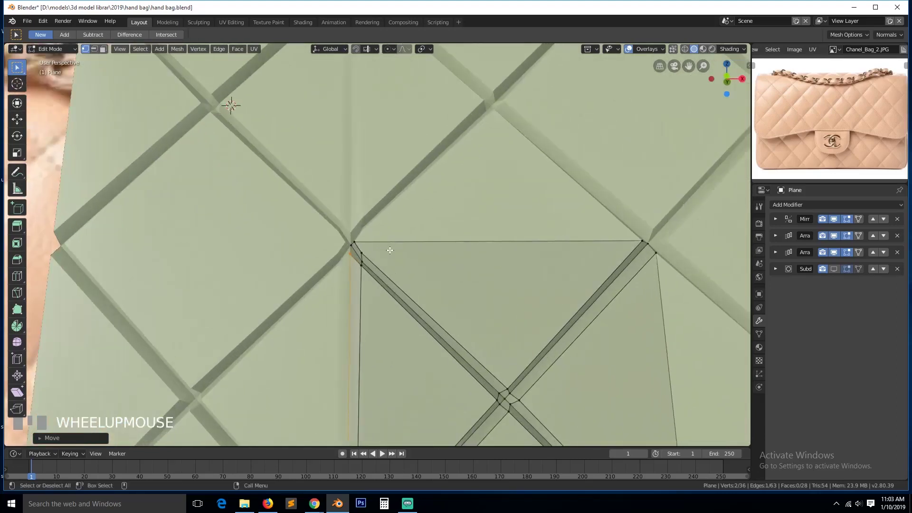
key("grave")
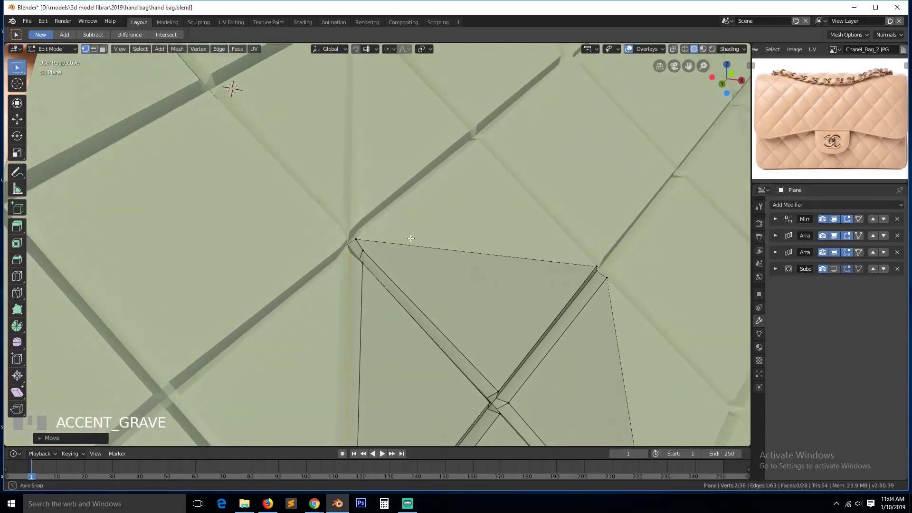
scroll(395, 247, "down", 2)
key("grave")
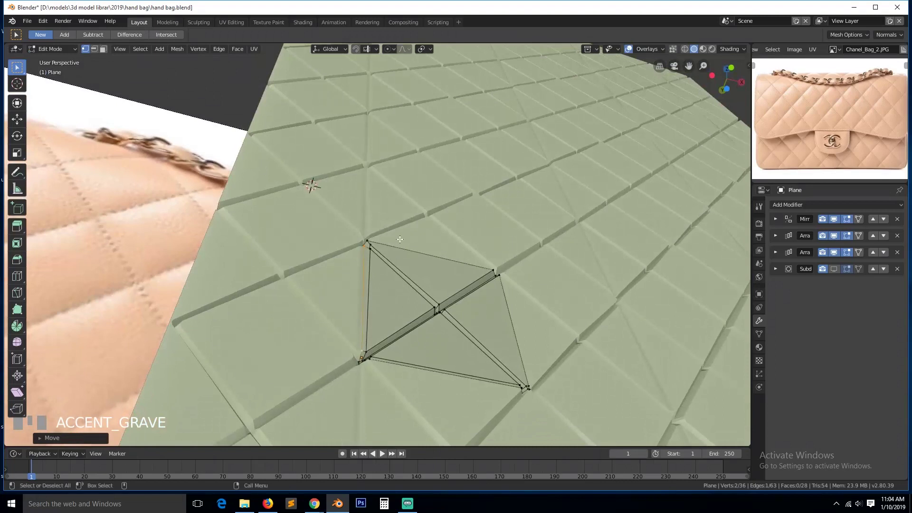
scroll(375, 301, "up", 3)
key("grave")
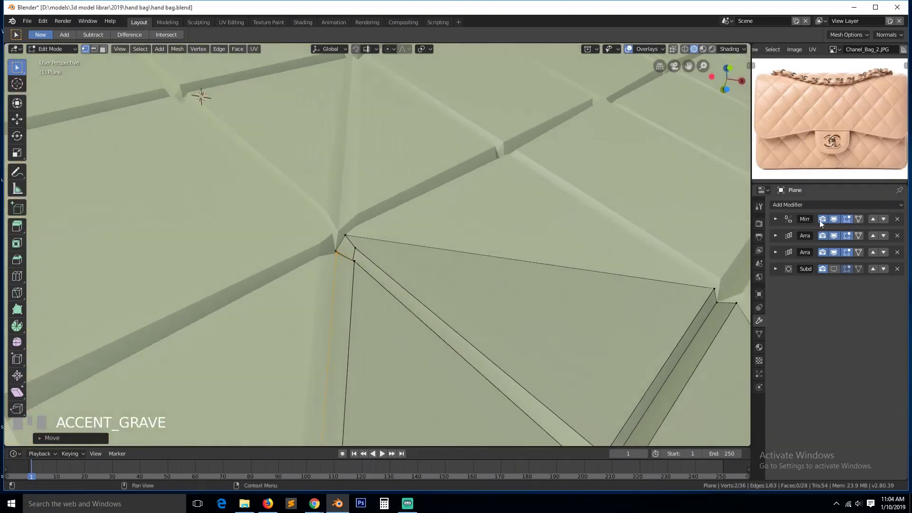
Move the inner edge of the vertical strip along X onto the mirror seam
middle_click_drag(472, 317, 416, 347)
key("2")
left_click(356, 333)
scroll(182, 215, "down", 2)
left_click(16, 120)
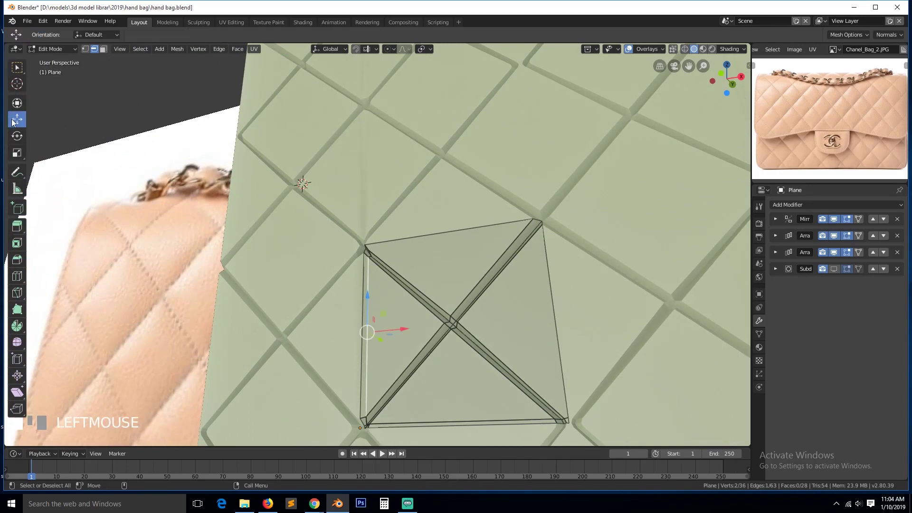
left_click_drag(406, 326, 377, 327)
middle_click_drag(380, 326, 478, 349)
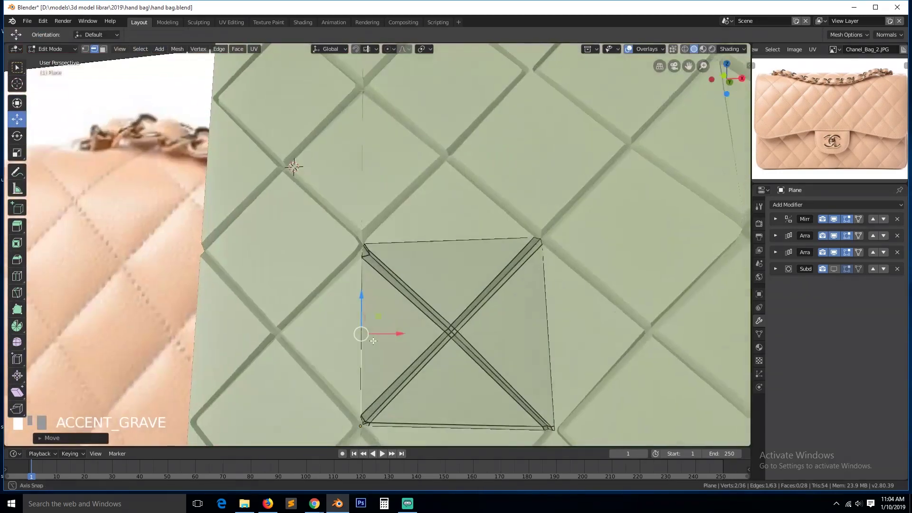
Turn off the viewport display of the Mirror modifier and both Array modifiers to isolate the base tile
scroll(372, 347, "up", 5)
key("grave")
middle_click_drag(392, 354, 369, 353)
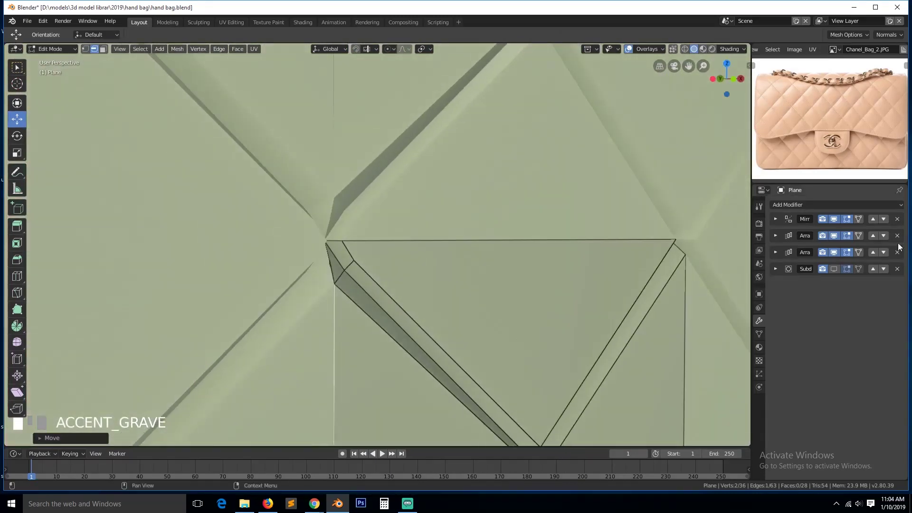
left_click(836, 253)
left_click(835, 236)
left_click(834, 220)
Delete the narrow face left along the tile's mirror-seam side
key("grave")
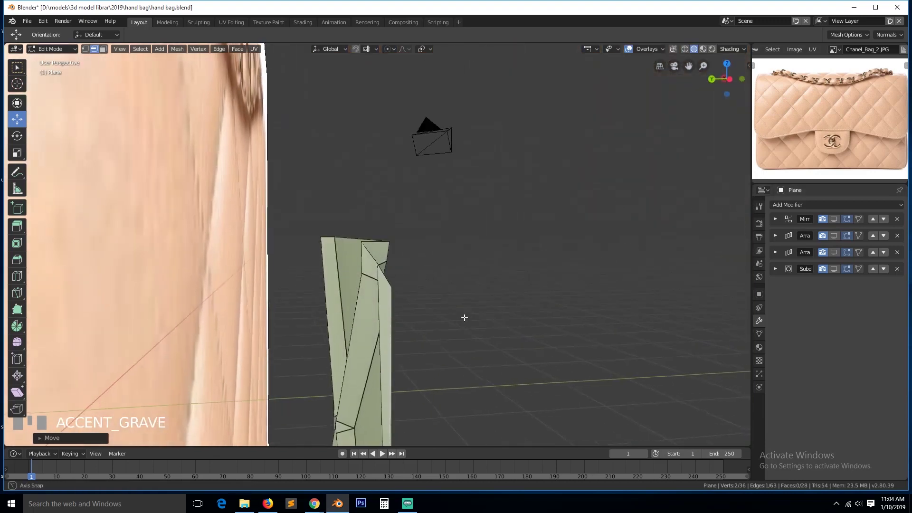
key("3")
left_click(383, 317)
key("x")
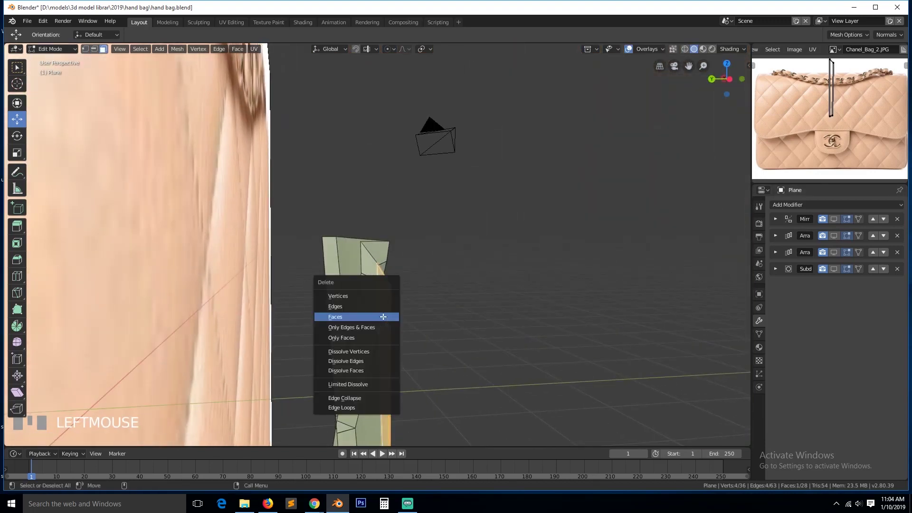
left_click(383, 316)
Merge the groove's centre-line vertex into the tile's upper seam corner using At Last
key("grave")
key("1")
key("grave")
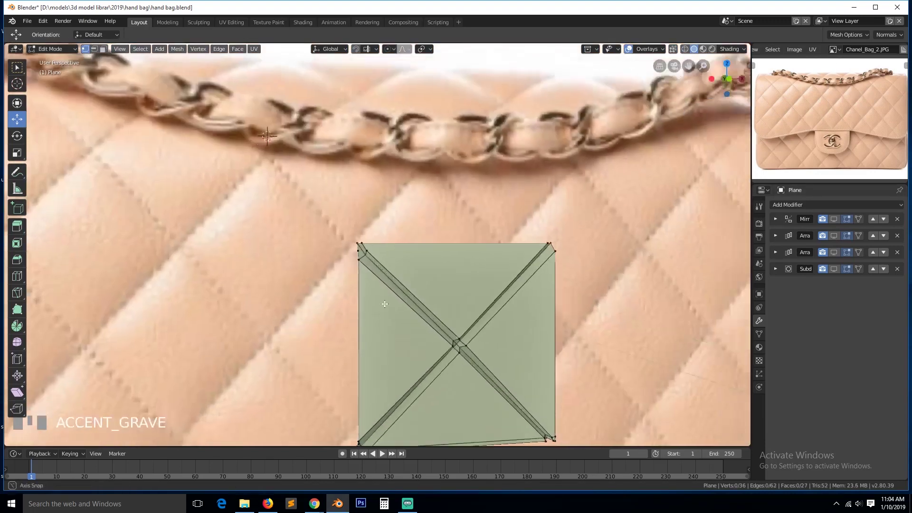
scroll(399, 302, "up", 3)
key("grave")
left_click(331, 286)
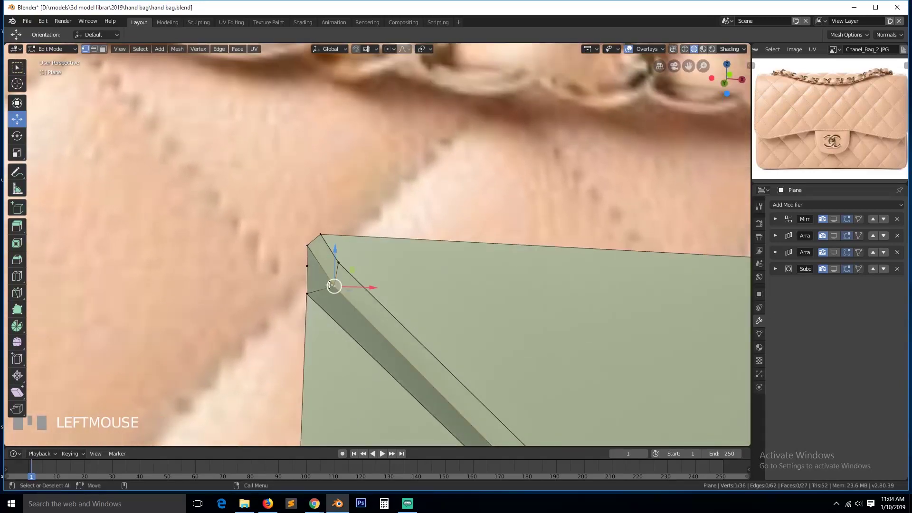
left_click(305, 243, "shift")
key("m")
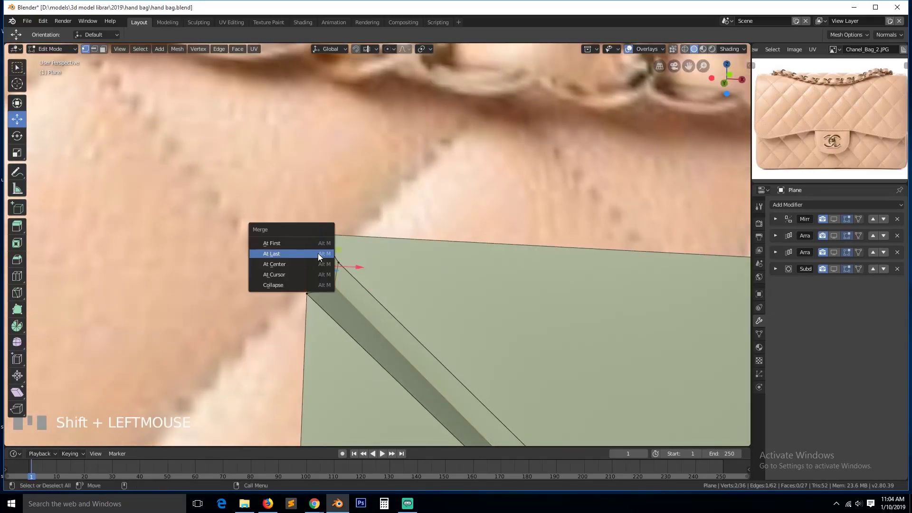
left_click(317, 253)
Merge the groove's outer vertex with the neighbouring vertex on the tile's upper edge
left_click(338, 263)
left_click(321, 239, "shift")
key("m")
left_click(340, 269)
key("a")
key("grave")
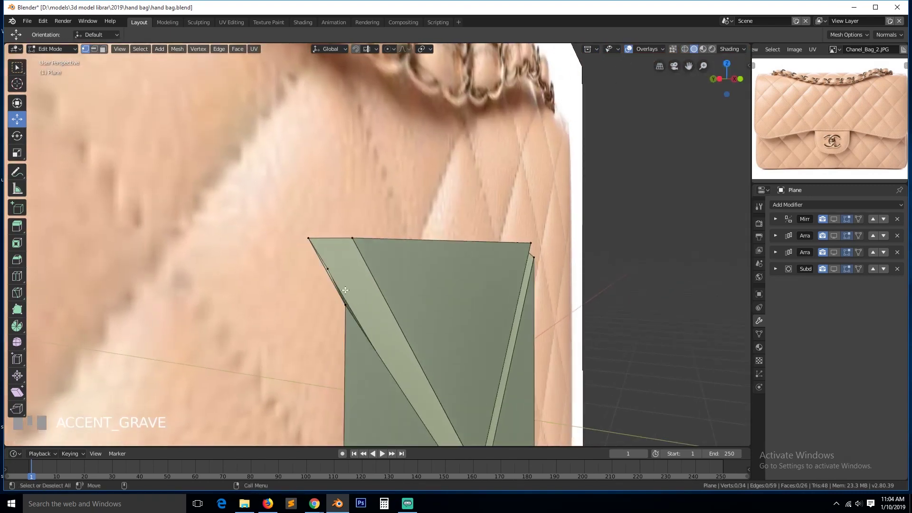
Delete the leftover vertex on the seam side just below the corner and return to Object Mode
left_click(333, 275)
key("grave")
key("x")
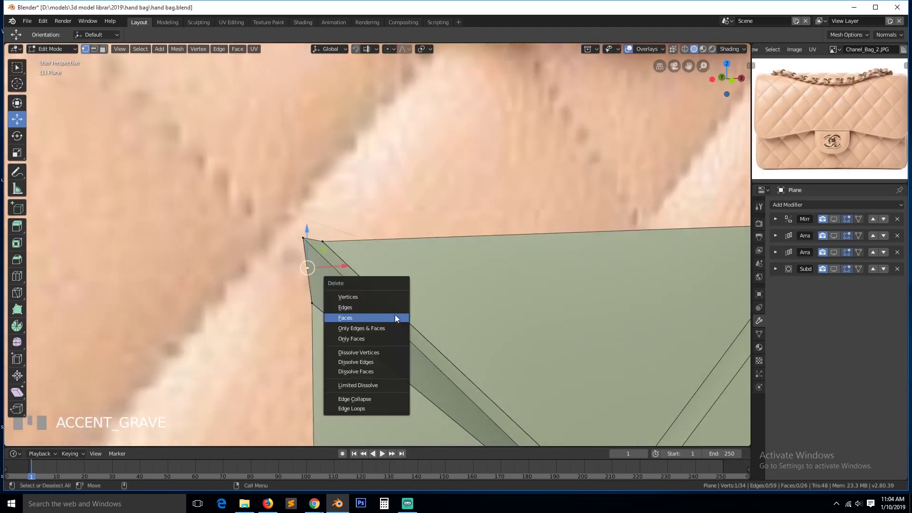
left_click(399, 296)
key("grave")
key("Tab")
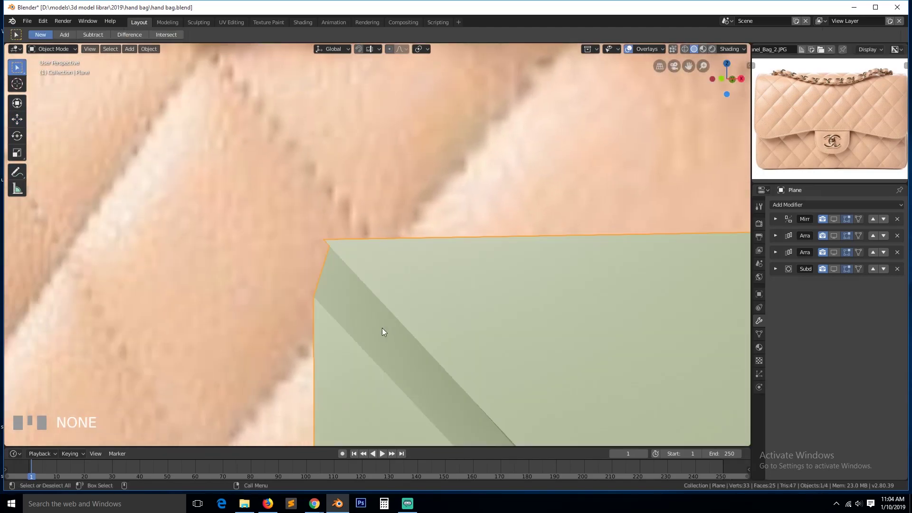
Turn the viewport display of the Mirror modifier and both Array modifiers back on
key("grave")
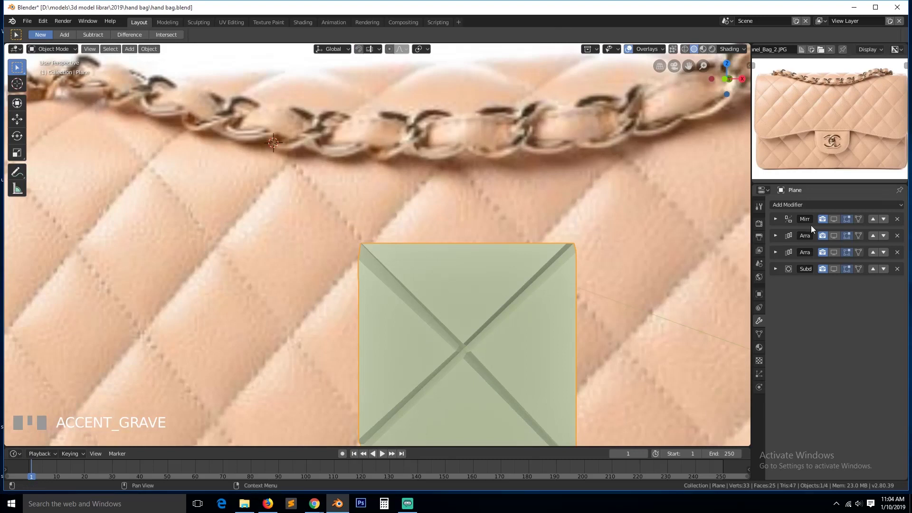
left_click(835, 219)
left_click(835, 235)
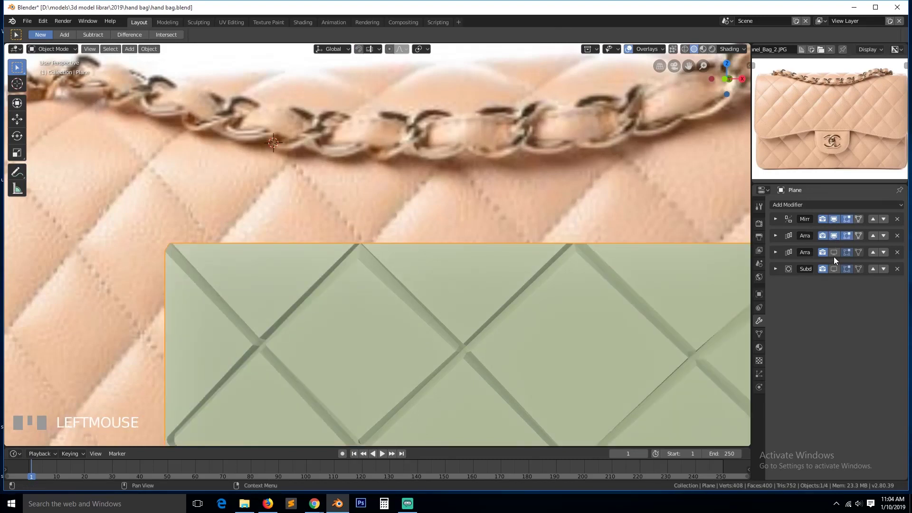
left_click(834, 252)
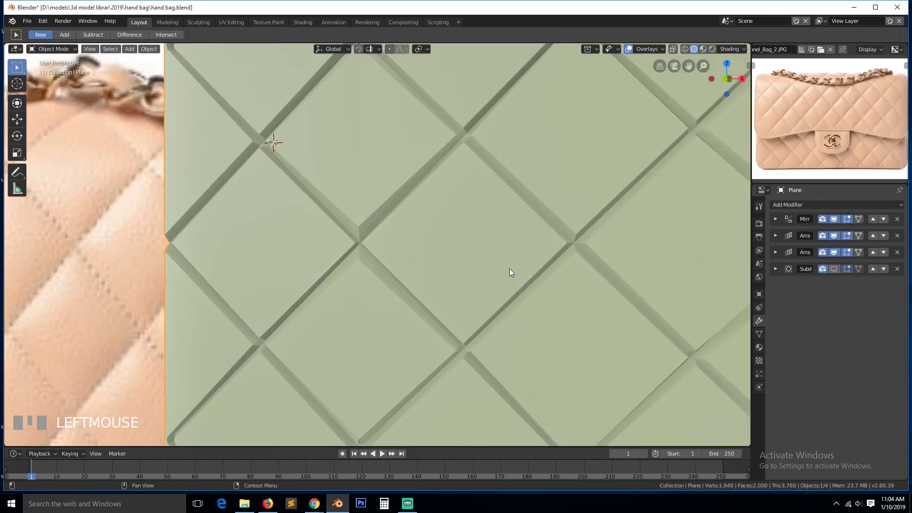
Clear the selection, show the Subdivision modifier in the viewport and examine the smoothed quilting
key("a")
scroll(401, 212, "down", 6)
key("grave")
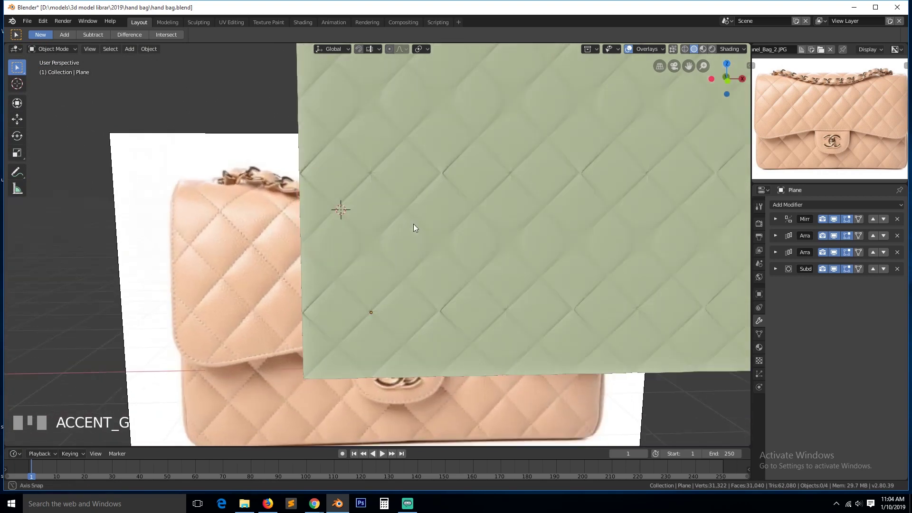
scroll(411, 209, "up", 2)
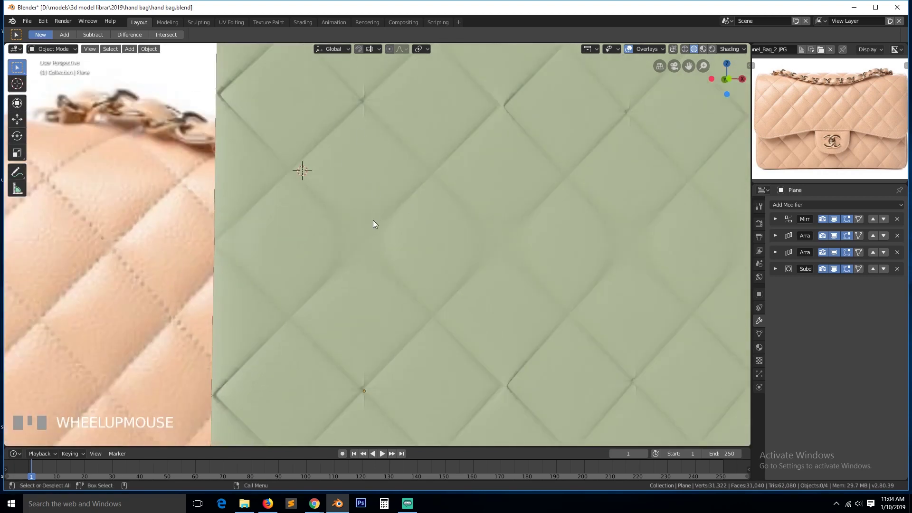
scroll(370, 152, "down", 2)
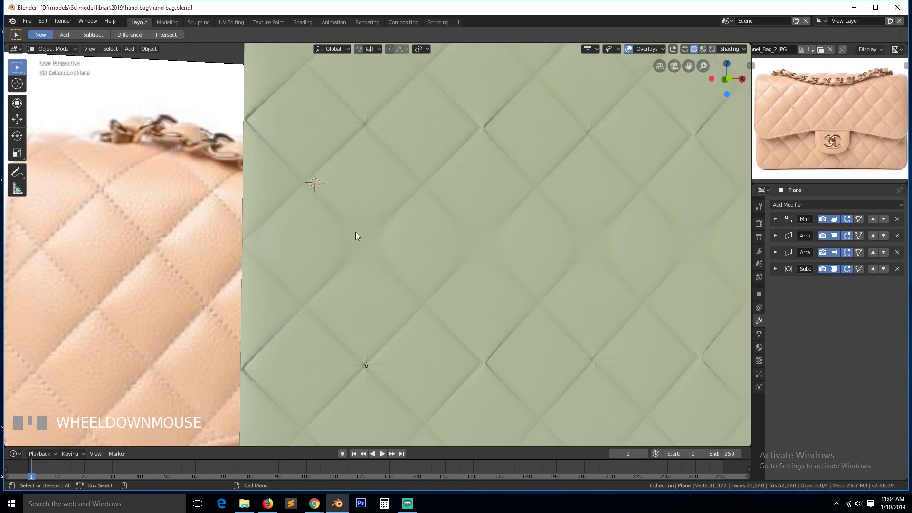
Open the tile in Edit Mode and examine its lower-left corner against the smoothed quilting, finishing in front view
scroll(356, 232, "down", 2)
key("Tab")
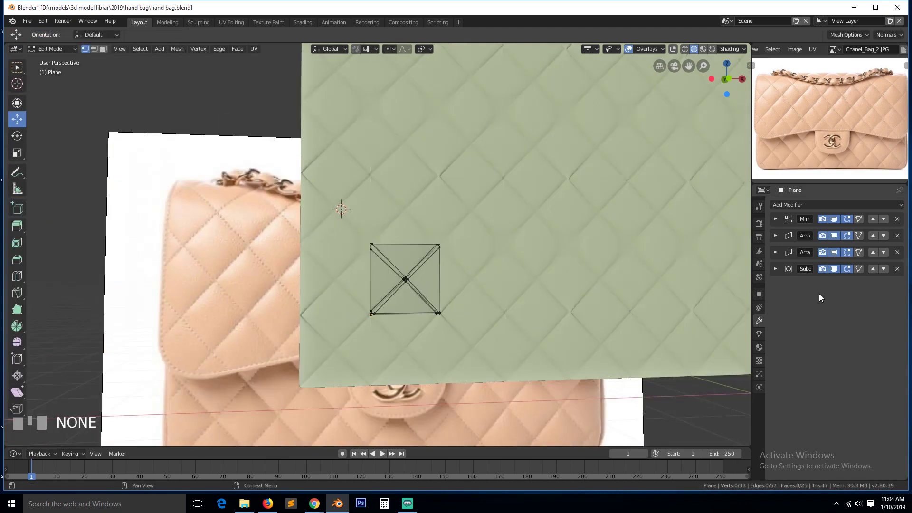
scroll(413, 345, "up", 6)
scroll(413, 345, "down", 4)
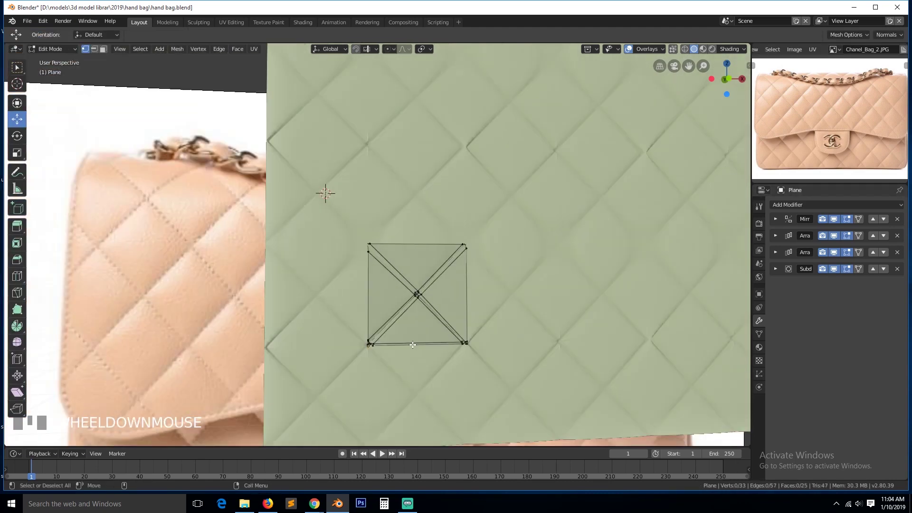
left_click(371, 350)
key("KP_Decimal")
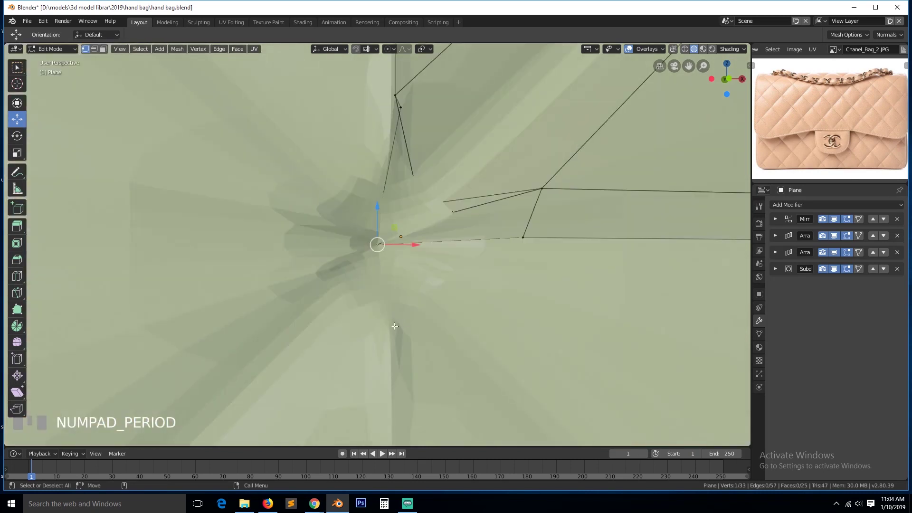
scroll(421, 275, "down", 1)
scroll(421, 275, "down", 3)
scroll(407, 279, "up", 1)
scroll(403, 252, "down", 1)
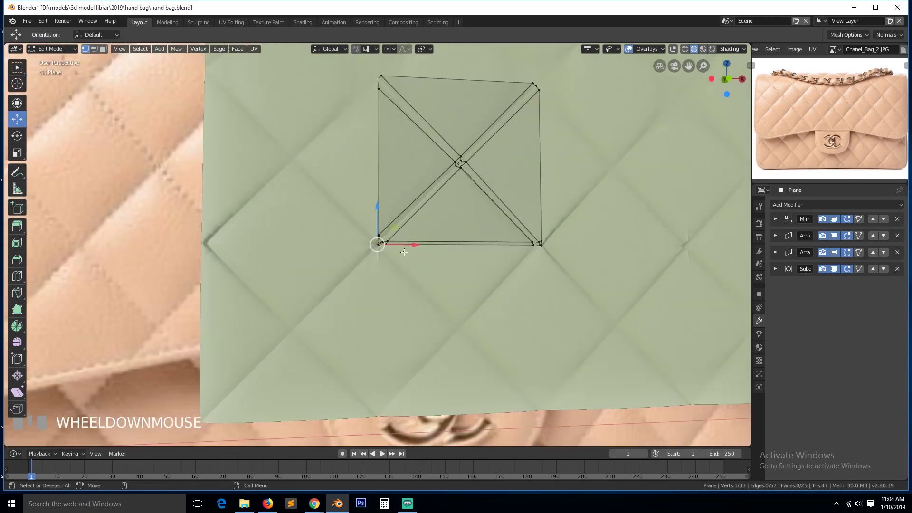
key("KP_7")
key("KP_1")
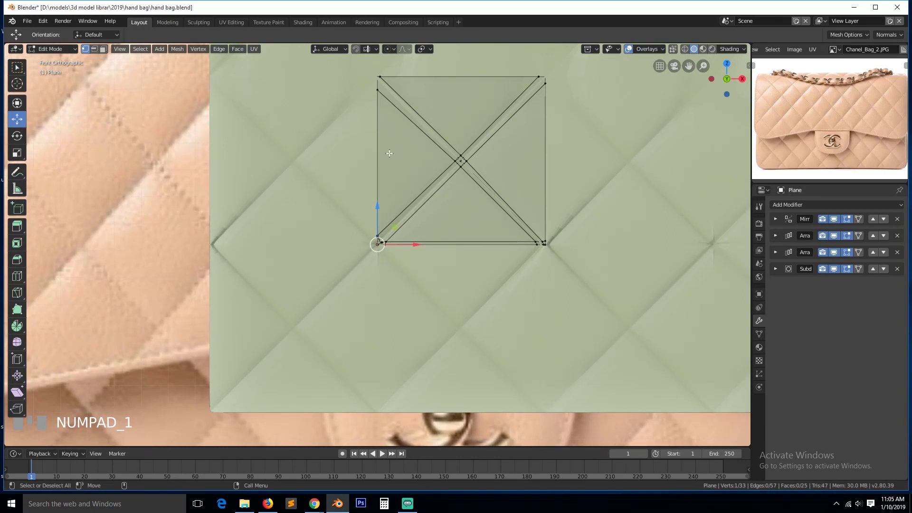
Hide the Subdivision modifier in the viewport and reopen the tile in Edit Mode at its lower-left corner
key("Tab")
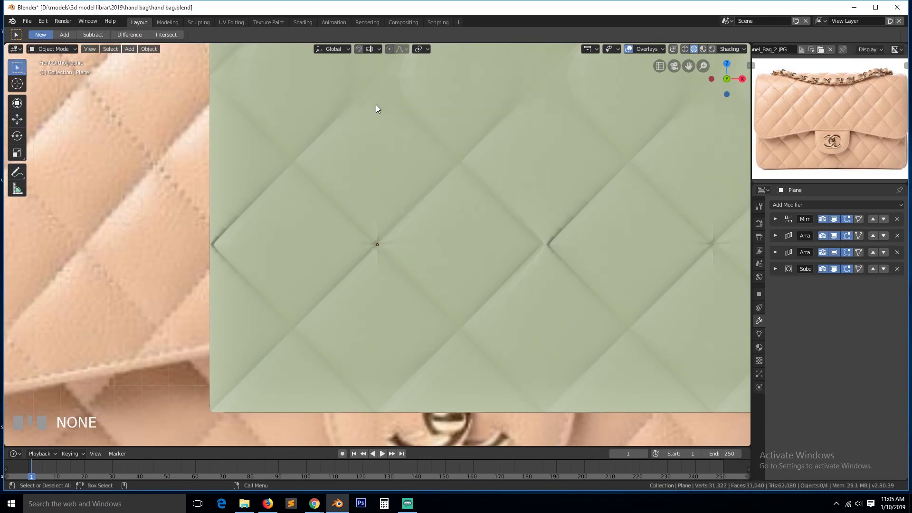
scroll(377, 108, "down", 3)
left_click(834, 269)
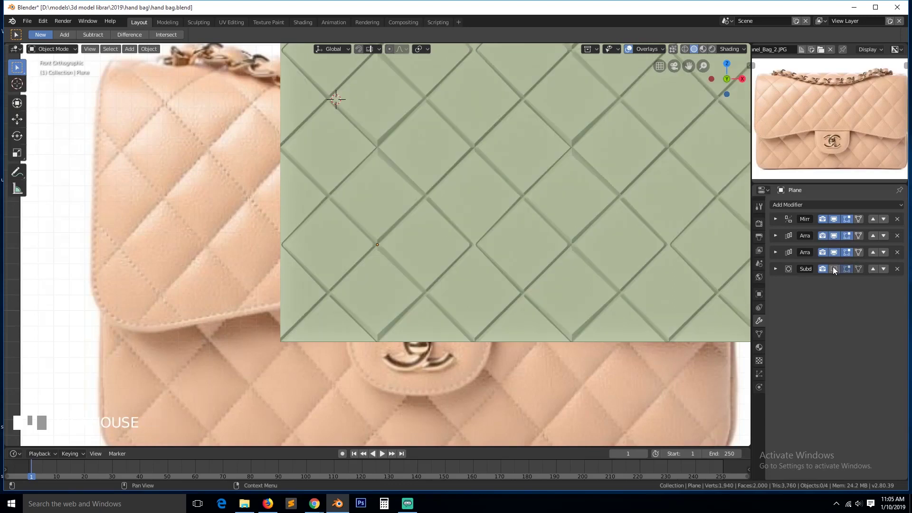
scroll(416, 185, "up", 6)
key("Tab")
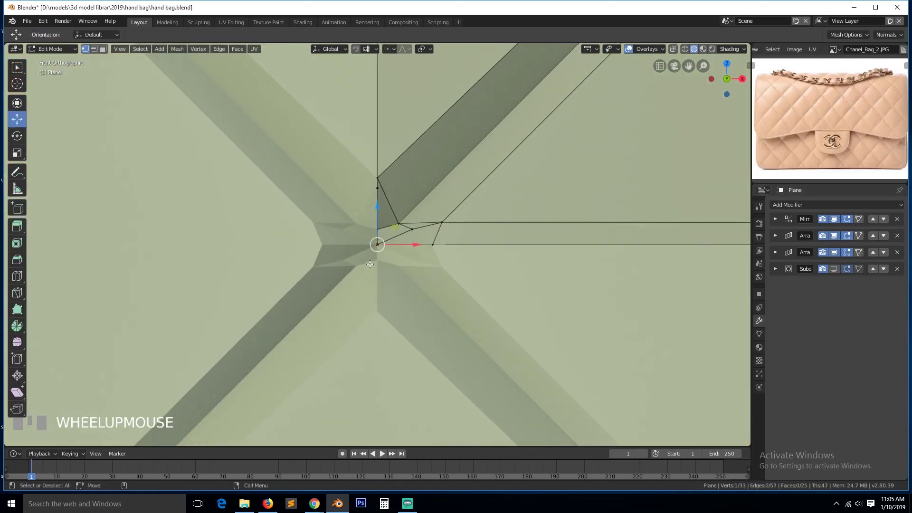
Delete the leftover vertex on the tile's left edge just above its lower-left corner
middle_click_drag(408, 234, 391, 180)
left_click(417, 160)
key("x")
left_click(416, 157)
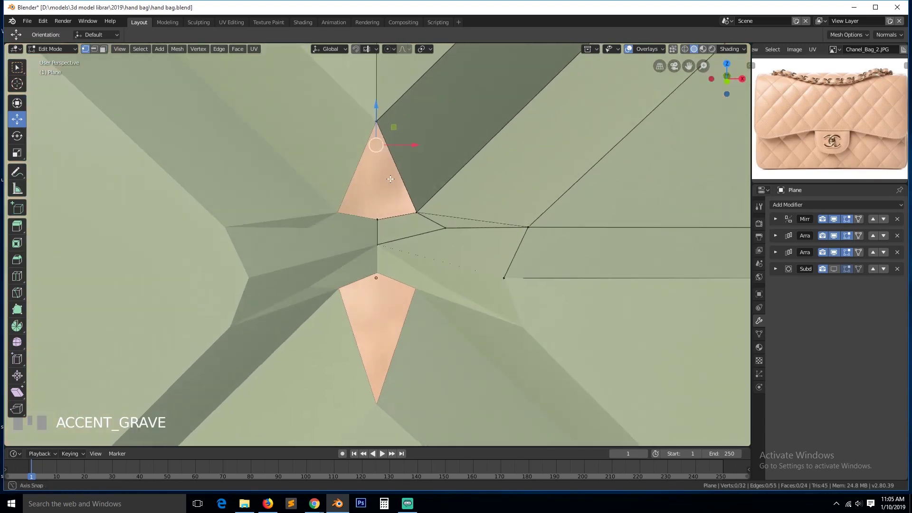
Merge the neighbouring groove vertices at the tile's lower-left corner into the central junction vertex with At Last
left_click(396, 215)
left_click(377, 220, "shift")
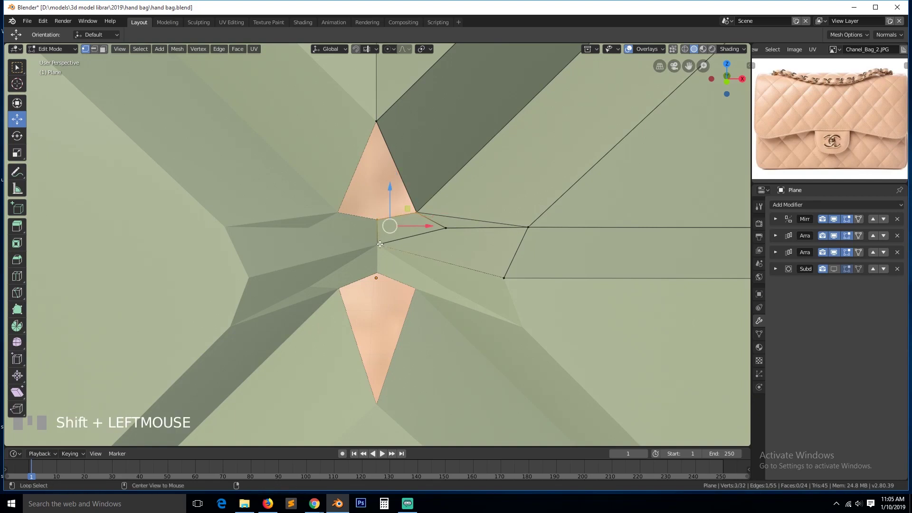
key("m")
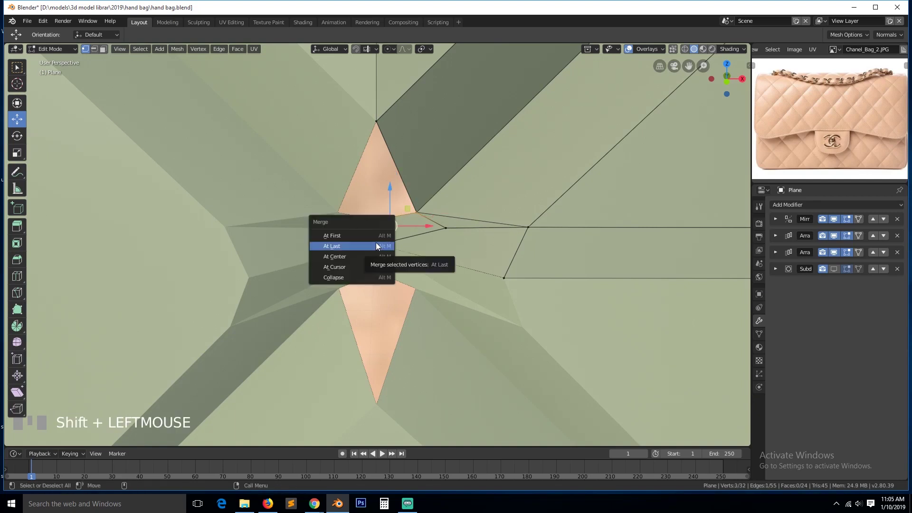
left_click(376, 244)
key("alt+a")
left_click(417, 212)
left_click(378, 244, "shift")
key("m")
left_click(384, 242)
Delete the leftover groove vertex just to the right of the lower-left junction
left_click(456, 226)
key("x")
left_click(457, 228)
Fill the open gap to the right of the lower-left junction with a new face in edge selection mode
key("grave")
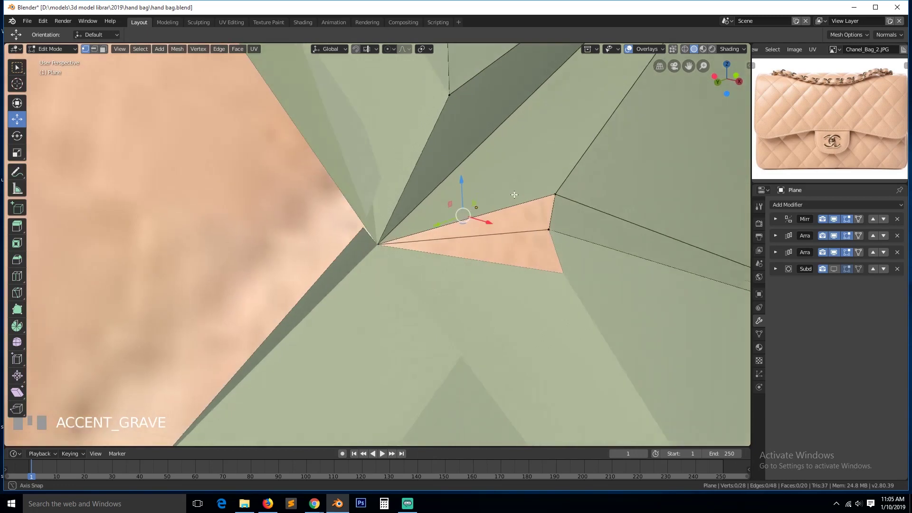
middle_click_drag(476, 198, 476, 216)
left_click(476, 219)
key("2")
left_click(474, 214)
key("grave")
left_click(467, 219, "shift")
key("f")
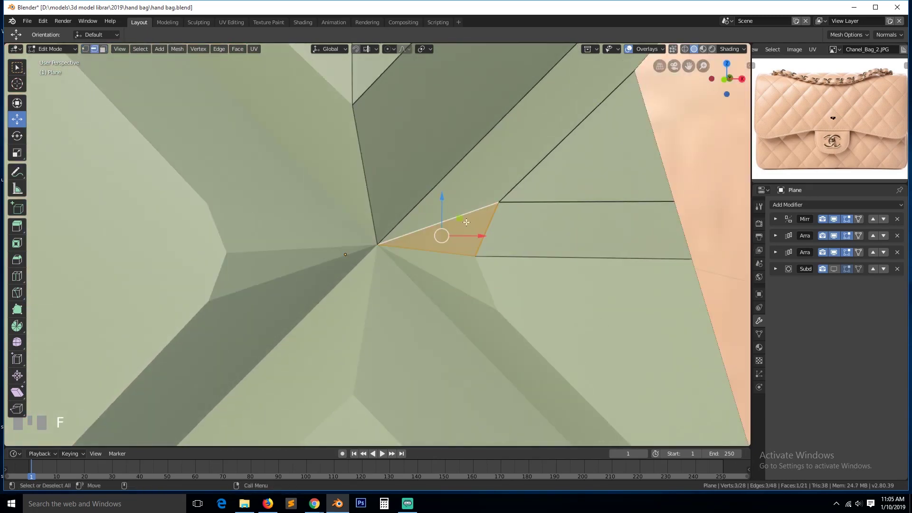
Merge the outer groove vertex near the lower-left junction into the vertex on the tile's bottom edge
scroll(478, 246, "down", 2)
key("grave")
middle_click_drag(479, 247, 440, 245)
key("alt+a")
key("grave")
key("1")
scroll(452, 253, "up", 3)
key("grave")
left_click(429, 228)
left_click(424, 245, "shift")
key("m")
left_click(451, 244)
key("alt+a")
Examine the cleaned-up lower-left junction and the remaining groove junctions along the tile's bottom edge
scroll(491, 256, "down", 3)
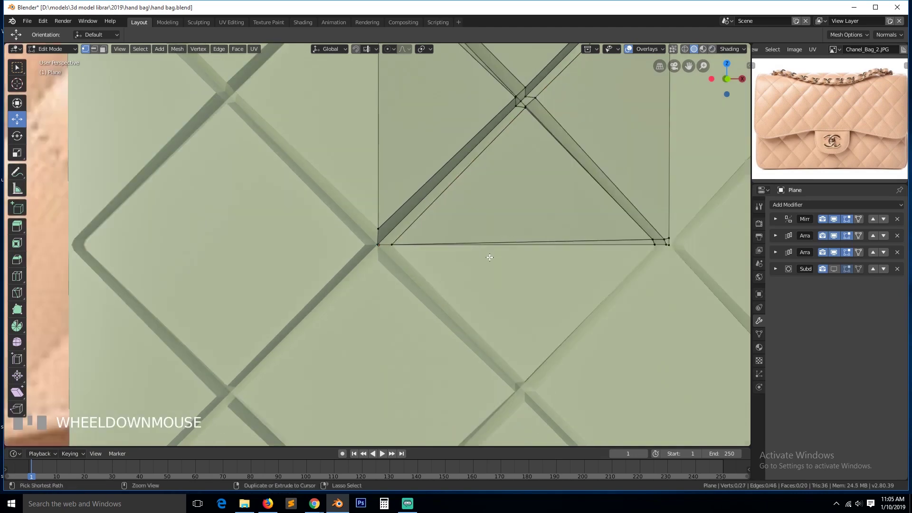
scroll(524, 248, "down", 3)
key("grave")
scroll(550, 244, "up", 4)
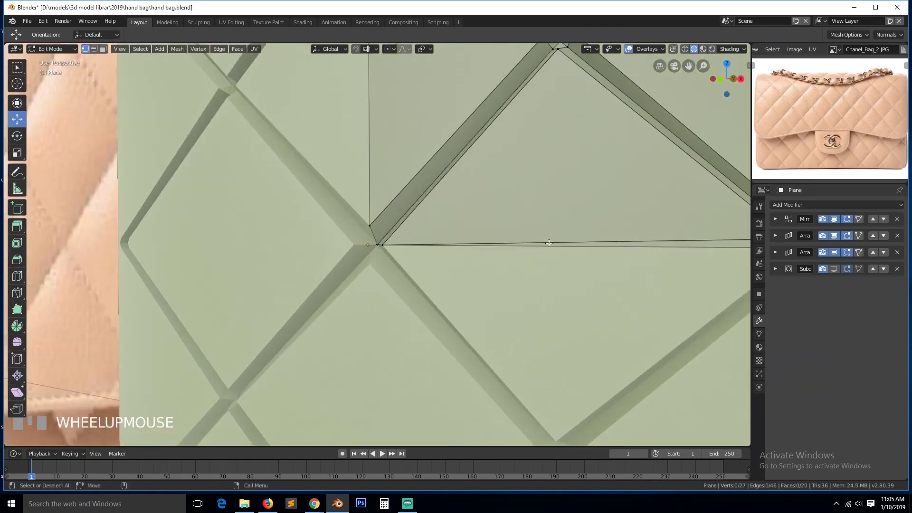
scroll(613, 249, "down", 1)
left_click(630, 241)
key("alt+a")
scroll(632, 247, "down", 3)
key("grave")
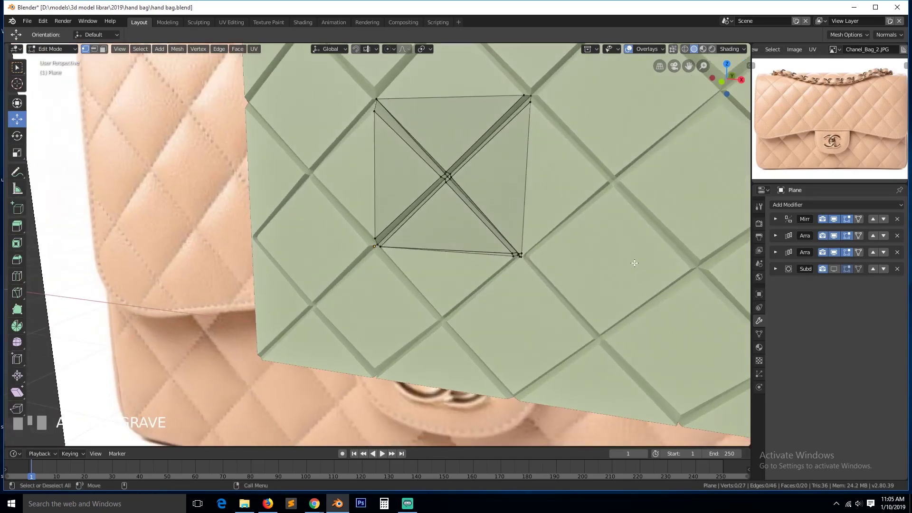
scroll(635, 263, "down", 2)
Merge the groove's outer vertex at the tile's lower-right corner into the bottom-edge vertex below it with At Last
left_click(545, 256)
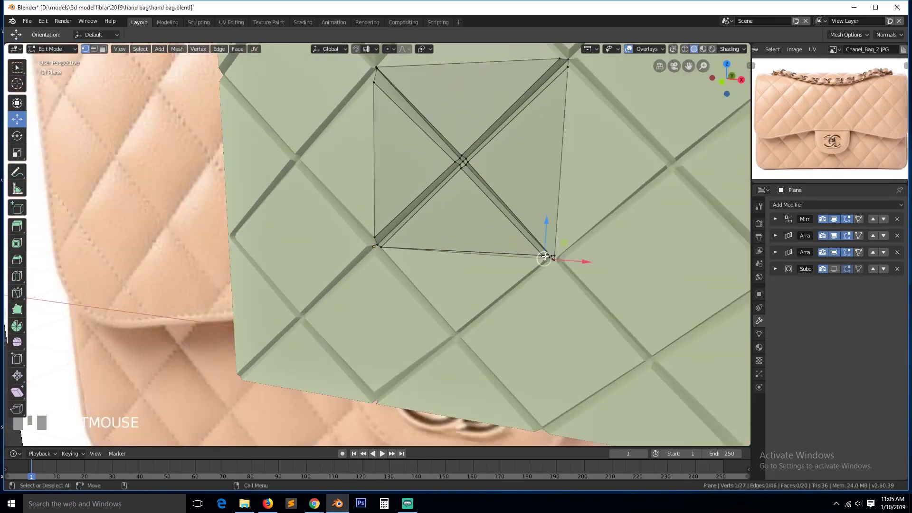
key("KP_Decimal")
scroll(377, 244, "down", 2)
key("alt+a")
left_click(378, 230)
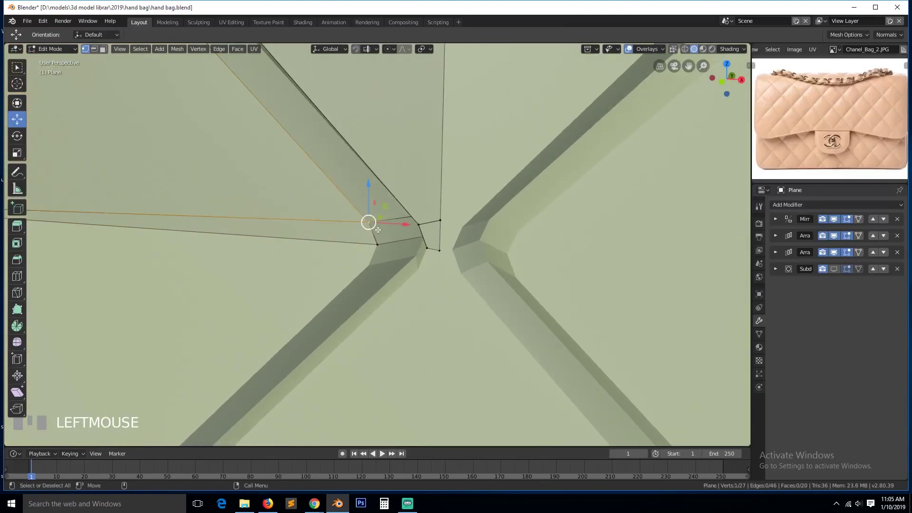
key("grave")
left_click(381, 244, "shift")
key("alt+m")
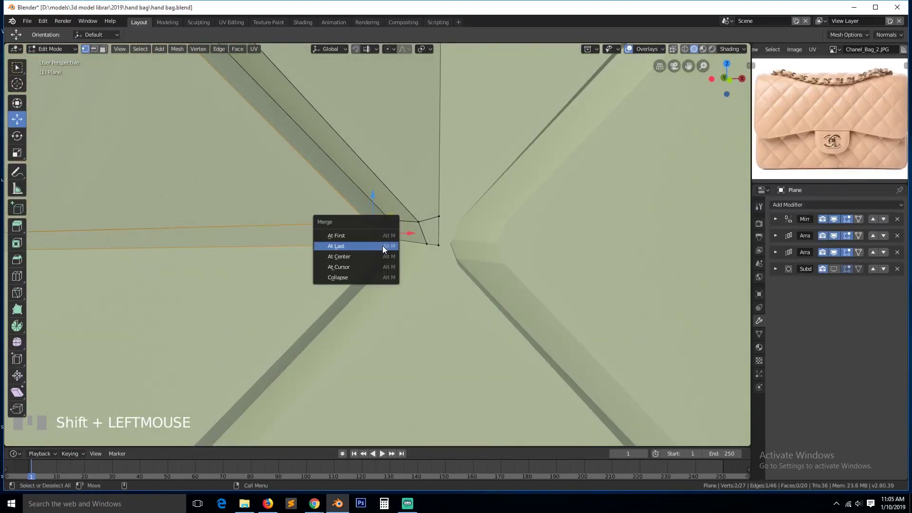
left_click(383, 246)
key("alt+a")
Merge the two vertices on the groove's centre line at the lower-right corner
left_click(391, 222)
left_click(405, 245, "shift")
key("alt+m")
left_click(408, 247)
left_click(422, 232)
left_click(431, 253, "shift")
key("alt+a")
Merge the groove's inner vertex at the lower-right corner into the bottom-edge vertex beneath it
left_click(420, 227)
left_click(424, 244, "shift")
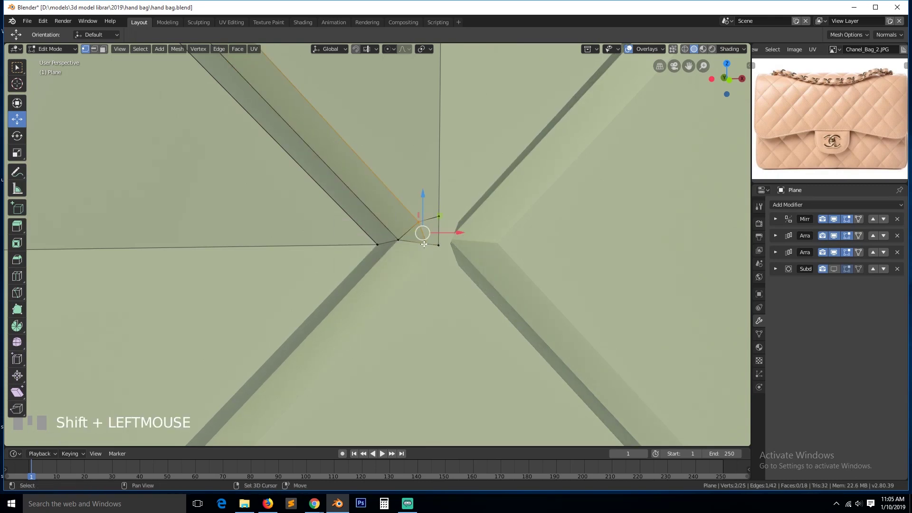
key("alt+m")
left_click(424, 244)
Merge the low vertex on the tile's right edge into the lower-right corner and clear the selection
left_click(447, 219)
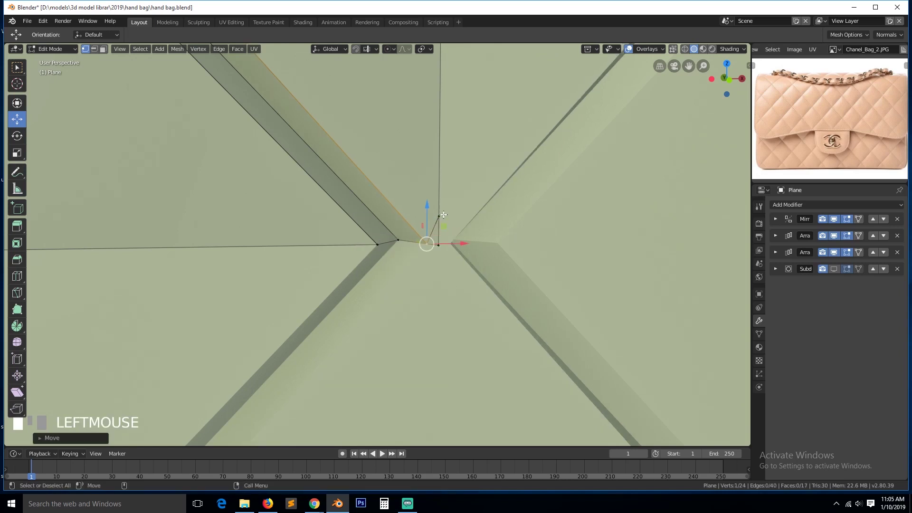
left_click(426, 244, "shift")
key("alt+m")
left_click(425, 246)
key("alt+a")
Return to Object Mode, show the Subdivision modifier in the viewport and examine the smoothed quilting
scroll(380, 258, "down", 5)
scroll(377, 257, "up", 4)
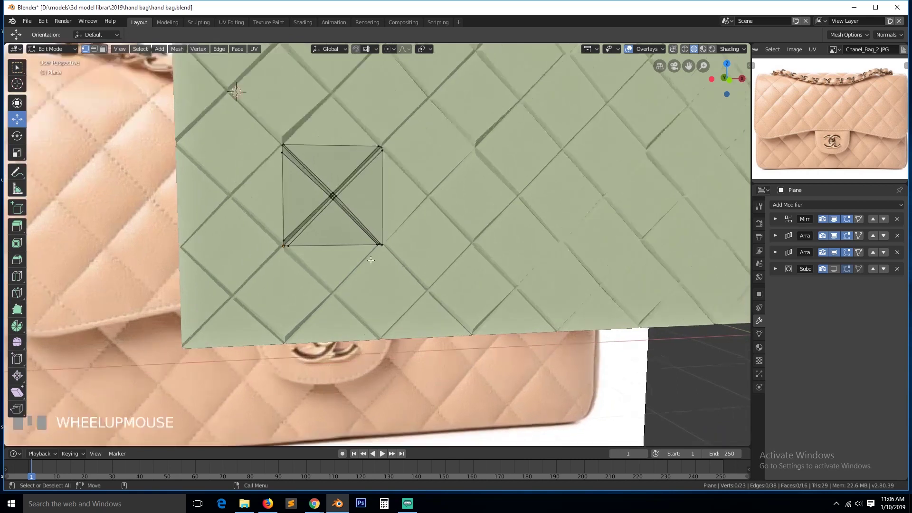
scroll(375, 254, "down", 2)
scroll(374, 254, "up", 2)
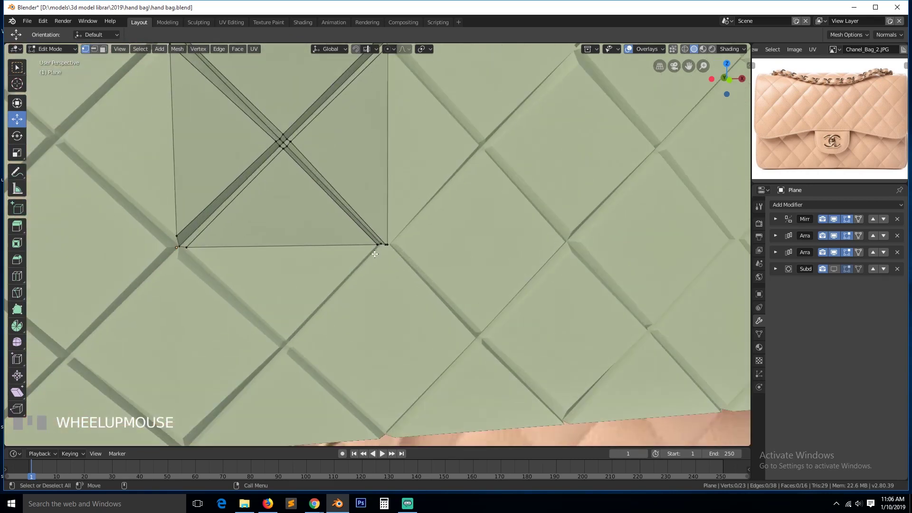
scroll(375, 258, "down", 2)
scroll(378, 256, "up", 3)
scroll(379, 258, "down", 2)
key("Tab")
scroll(378, 258, "down", 5)
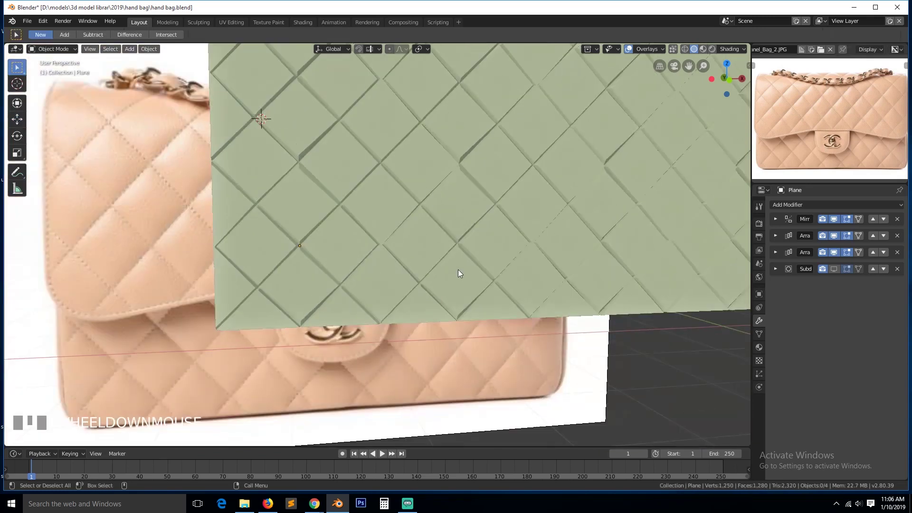
left_click(833, 270)
scroll(280, 269, "down", 2)
mouse_move(279, 270)
middle_mouse_down()
mouse_move(253, 277)
mouse_move(232, 267)
mouse_move(287, 283)
mouse_move(284, 269)
middle_mouse_up()
scroll(284, 269, "up", 4)
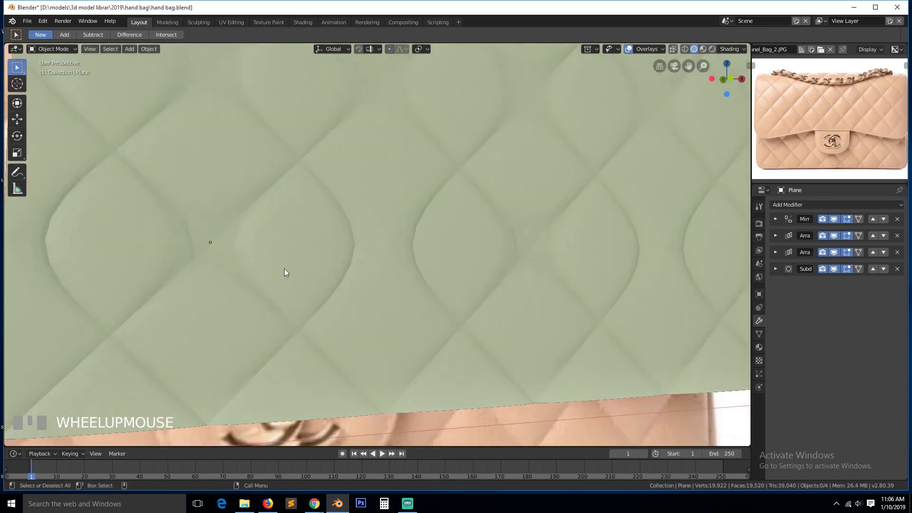
Reopen the tile in Edit Mode and compare its lower corner vertices with the rounded smoothed grooves
key("Tab")
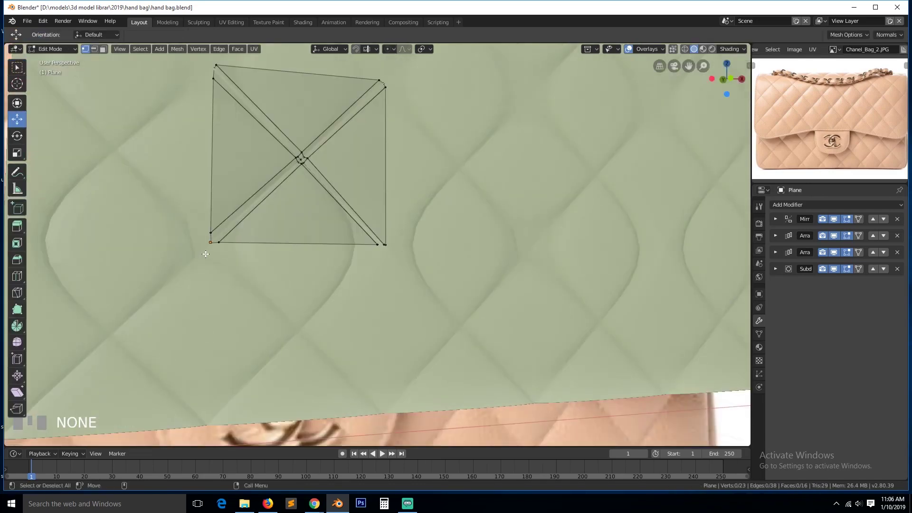
key("grave")
mouse_move(205, 254)
middle_mouse_down()
mouse_move(194, 258)
mouse_move(199, 253)
middle_mouse_up()
scroll(199, 253, "down", 2)
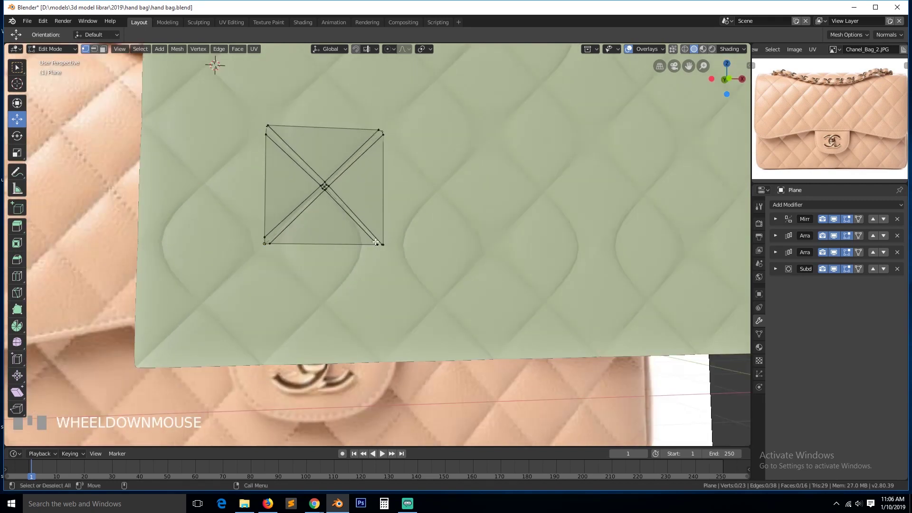
scroll(252, 241, "up", 5)
scroll(252, 242, "down", 2)
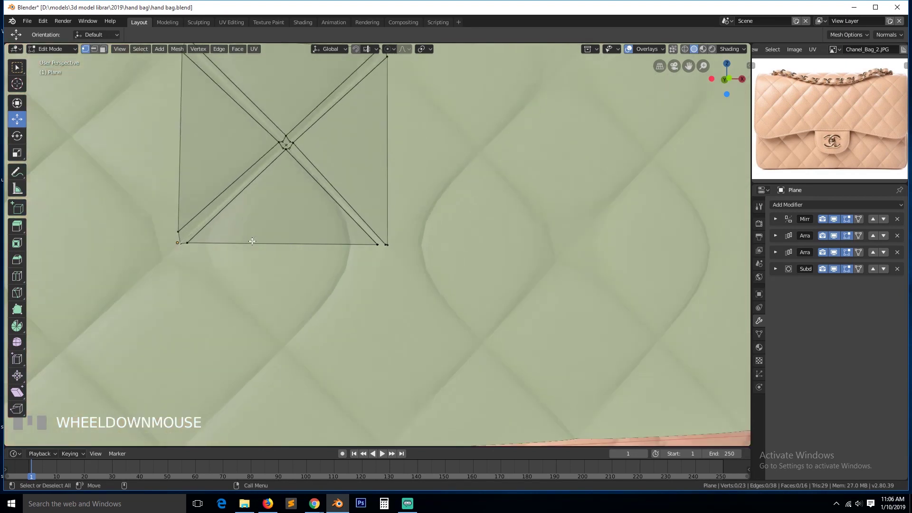
scroll(225, 222, "down", 3)
key("grave")
mouse_move(224, 223)
middle_mouse_down()
mouse_move(242, 219)
mouse_move(244, 230)
mouse_move(218, 234)
middle_mouse_up()
scroll(217, 235, "up", 2)
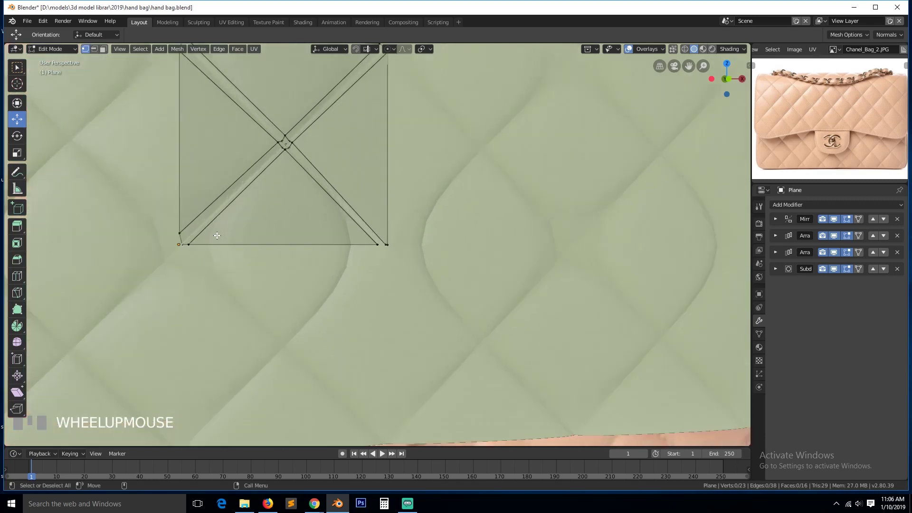
scroll(377, 231, "up", 4)
key("grave")
middle_click_drag(379, 231, 403, 237)
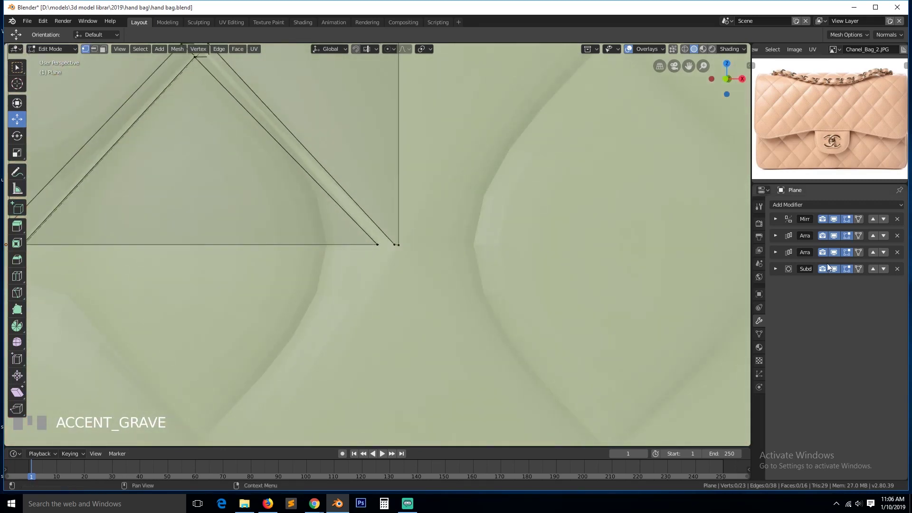
Hide the Subdivision modifier in the viewport and merge the groove's end vertex into the tile's lower-right corner vertex
left_click(834, 269)
scroll(458, 247, "up", 2)
left_click(403, 242)
key("alt+a")
left_click(415, 244)
left_click(424, 246, "shift")
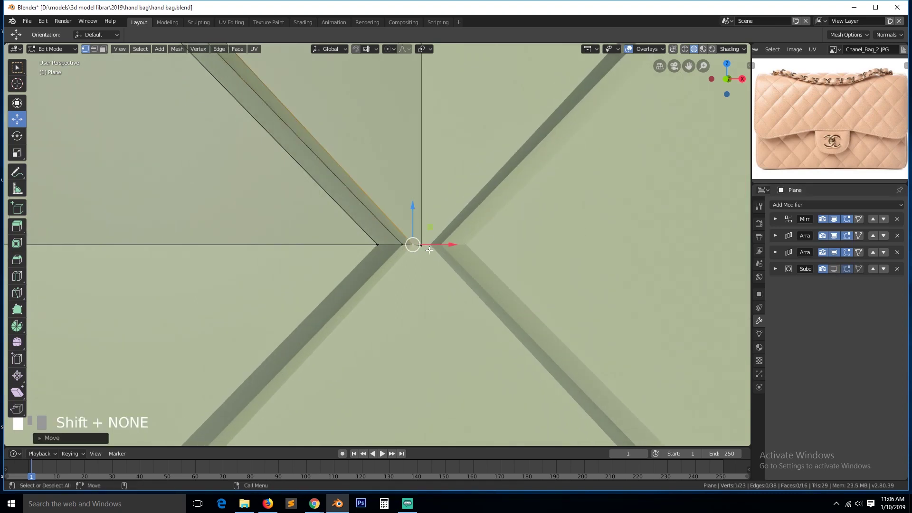
key("w")
left_click(422, 245, "shift")
key("m")
left_click(434, 257)
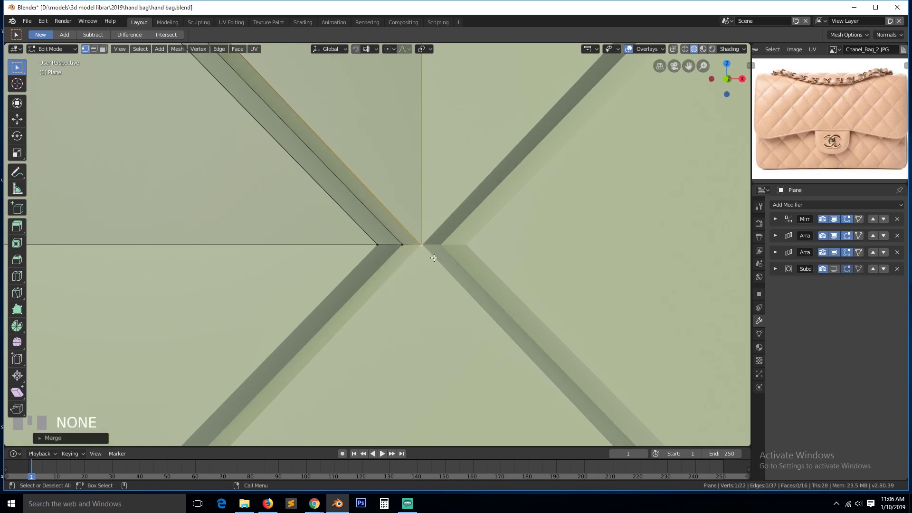
Return to Object Mode and examine the unsmoothed quilting pattern against the reference bag
key("alt+Tab")
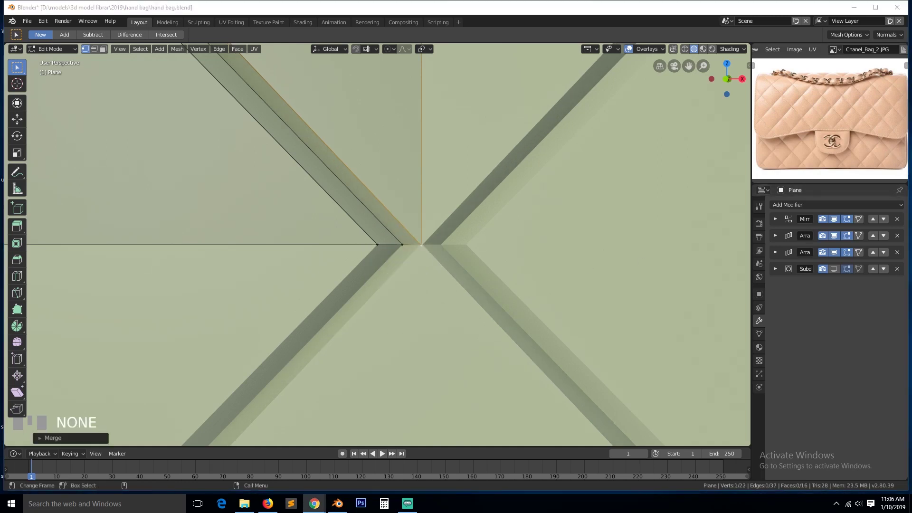
left_click(200, 317)
scroll(269, 276, "down", 7)
key("Tab")
scroll(267, 277, "down", 5)
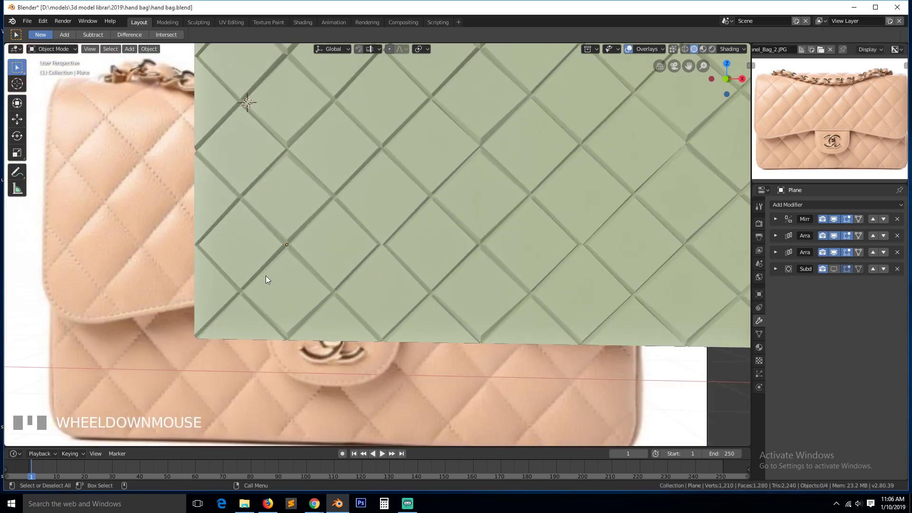
middle_click_drag(266, 276, 297, 287)
scroll(271, 282, "up", 4)
Reopen the tile in Edit Mode and save the hand bag.blend file
key("Tab")
middle_click_drag(188, 267, 282, 278)
key("ctrl+s")
scroll(206, 275, "down", 4)
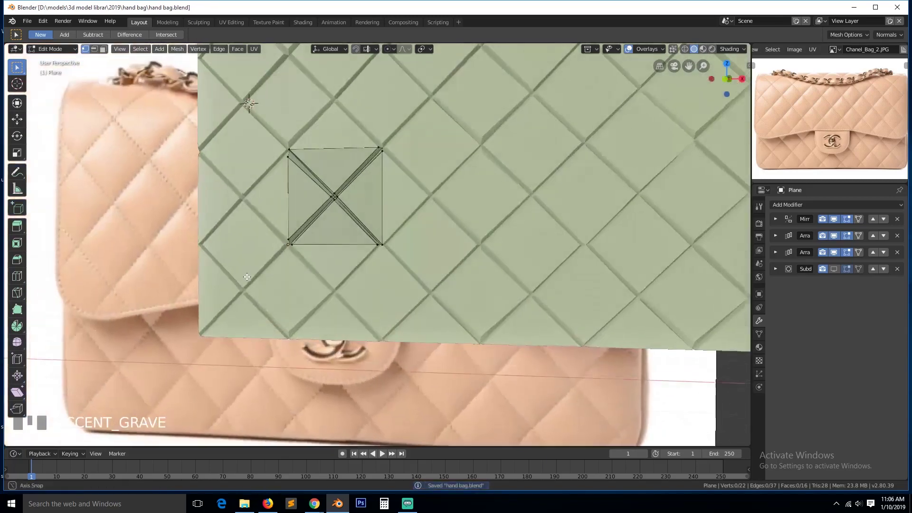
Return to Object Mode, show the Subdivision modifier in the viewport and switch to the front orthographic view
key("Tab")
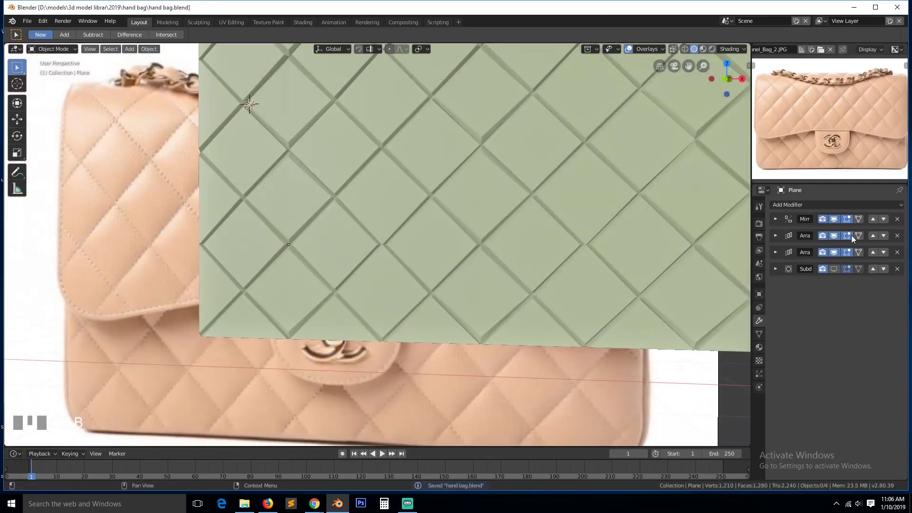
left_click(835, 269)
key("grave")
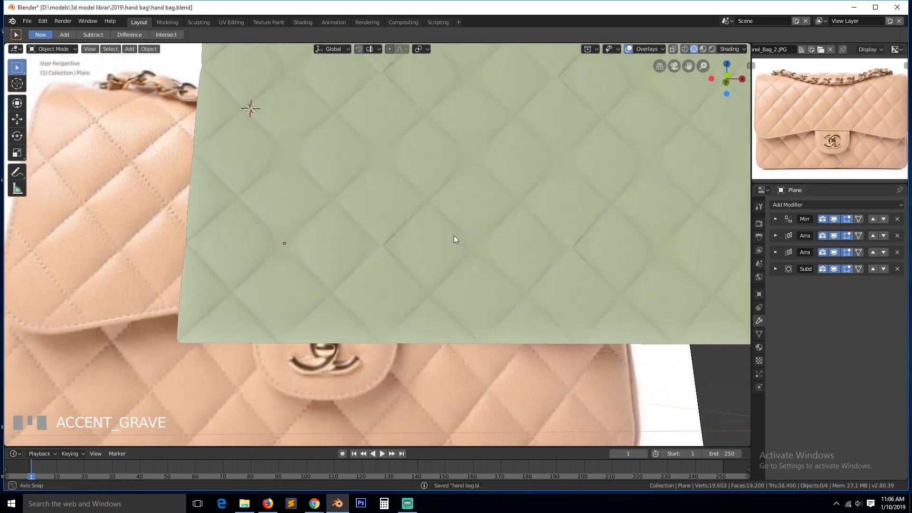
key("KP_7")
key("KP_1")
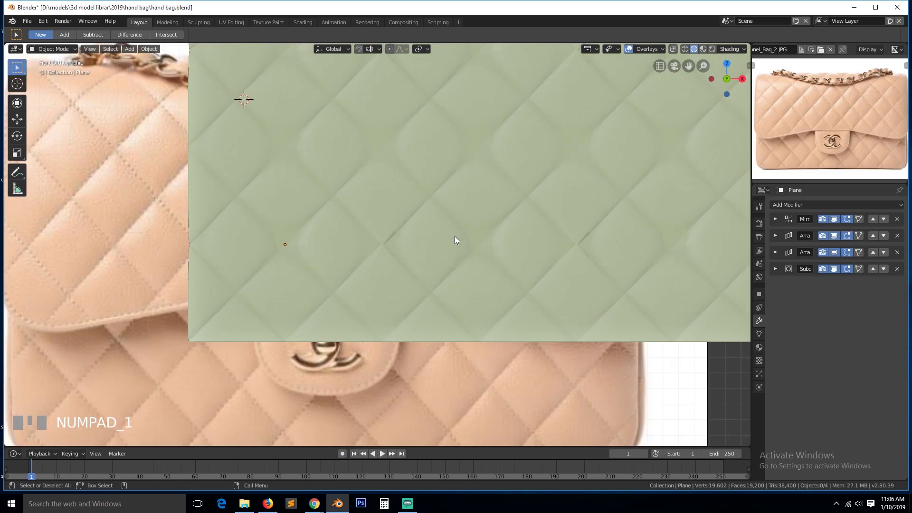
Compare the tile's corner and crossing vertices in Edit Mode with the smoothed groove junctions of the quilting pattern
key("Tab")
scroll(340, 230, "up", 2)
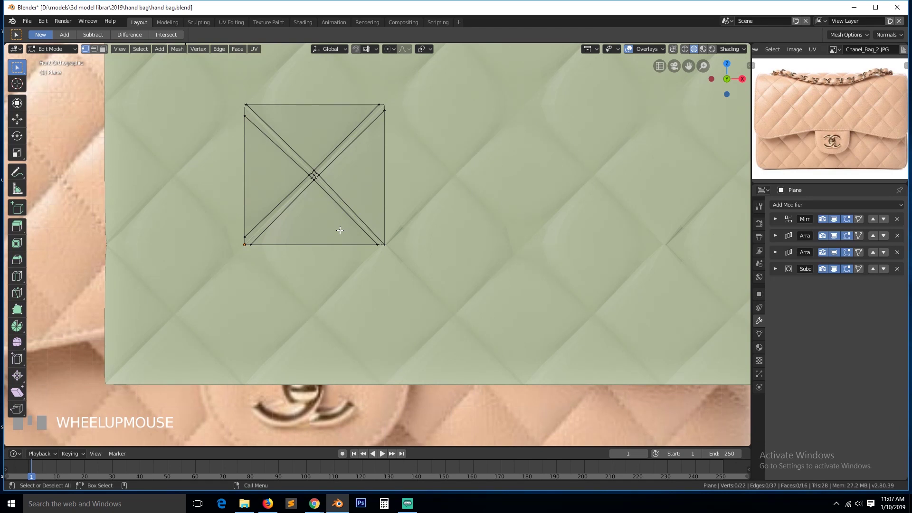
key("Tab")
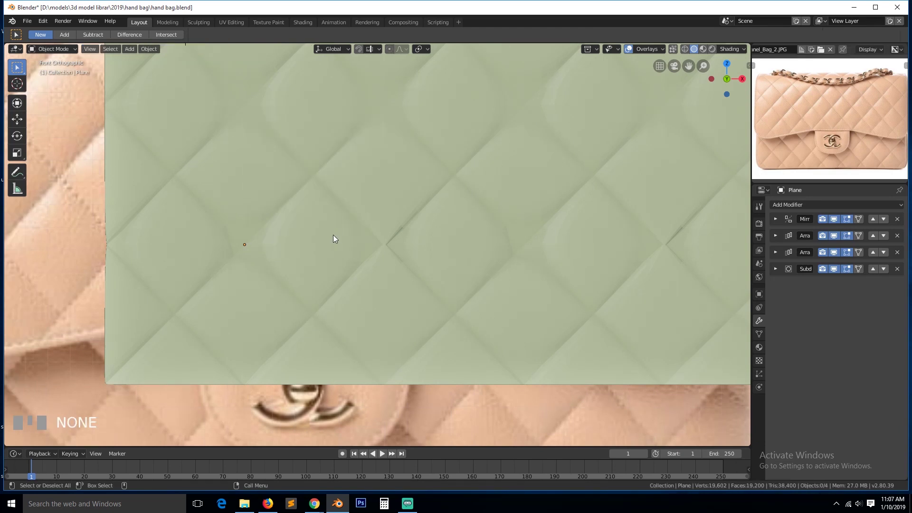
scroll(314, 183, "down", 2)
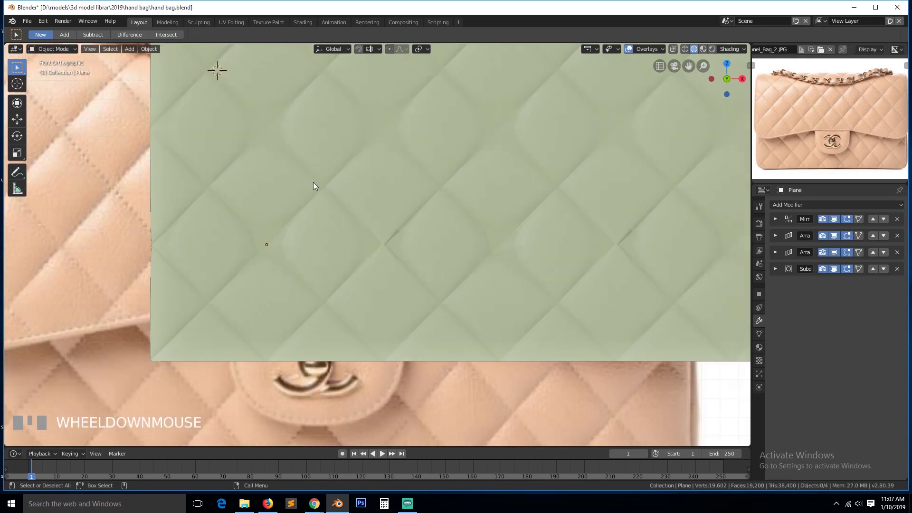
scroll(284, 153, "up", 4)
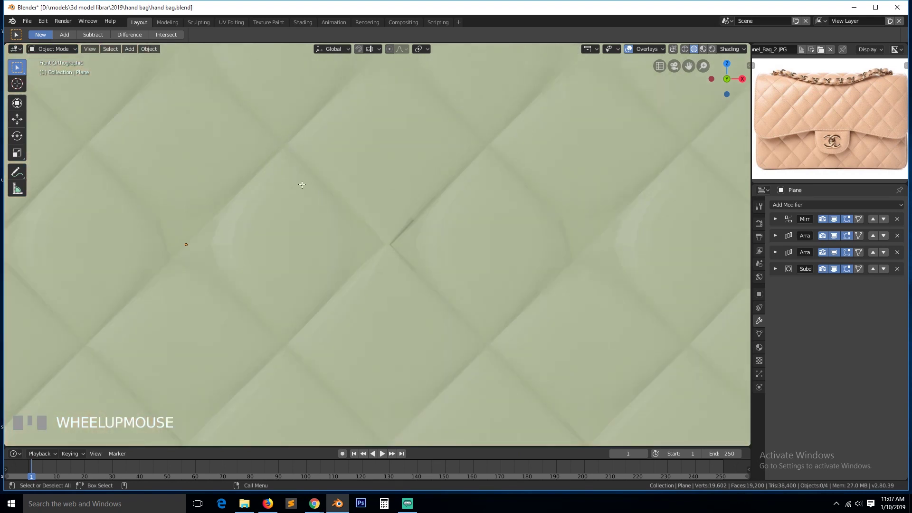
key("Tab")
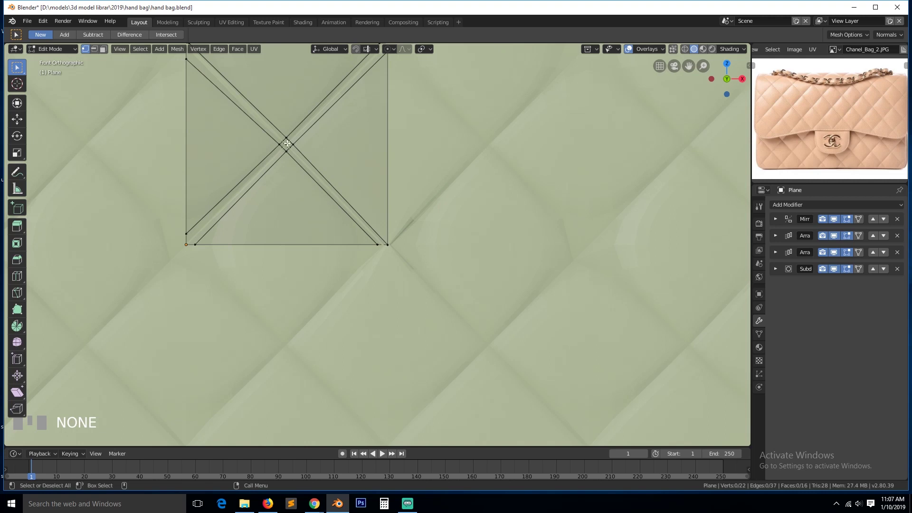
scroll(287, 144, "down", 2)
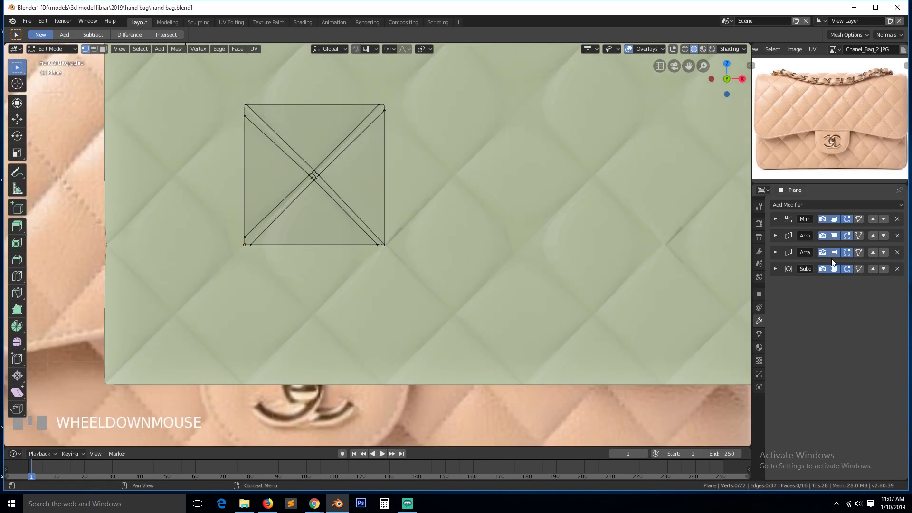
scroll(556, 240, "down", 3)
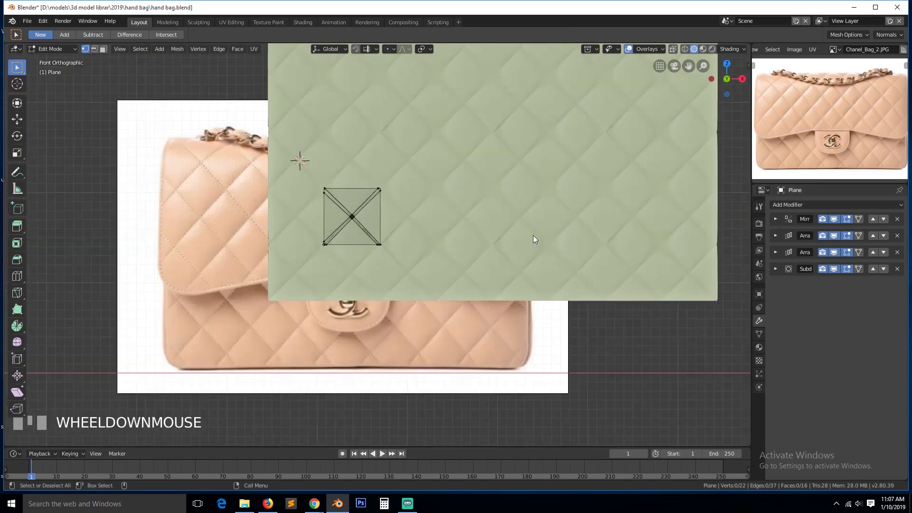
Select the quilted plane in Object Mode and hide its Subdivision modifier in the viewport
key("Tab")
left_click(512, 220)
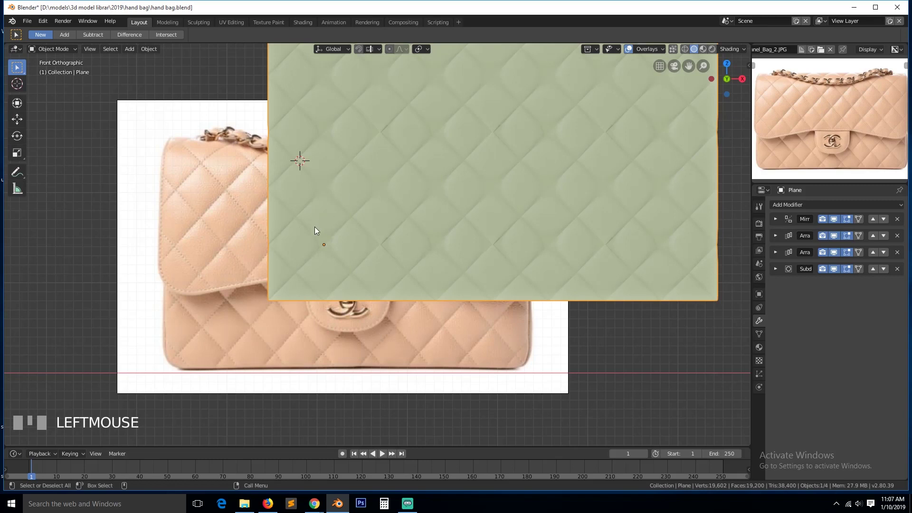
key("Tab")
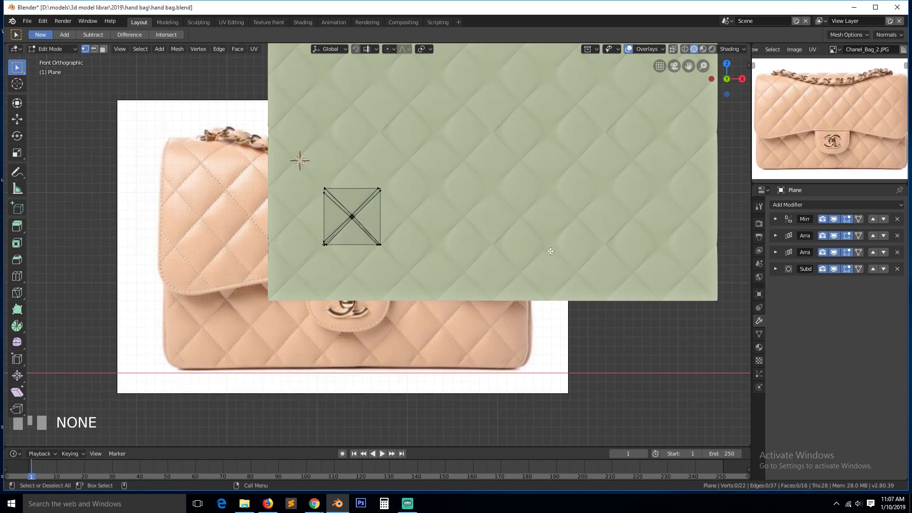
key("Tab")
key("alt+Tab")
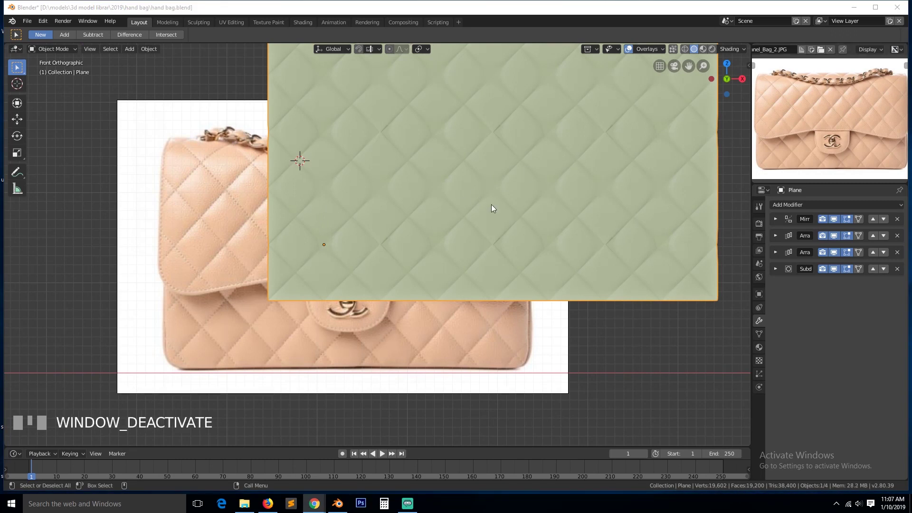
left_click(834, 269)
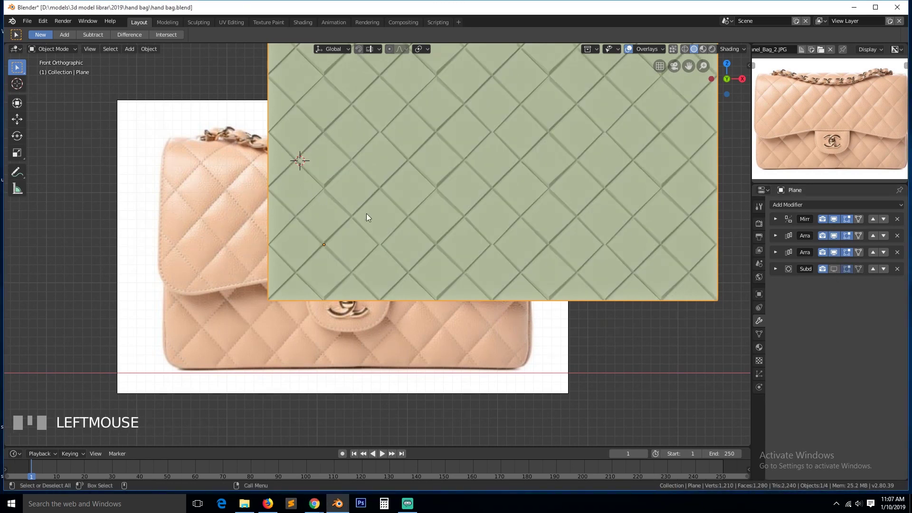
Duplicate the quilted plane and place the copy beside the reference bag image, clear of the original
scroll(375, 218, "down", 1)
key("shift+d")
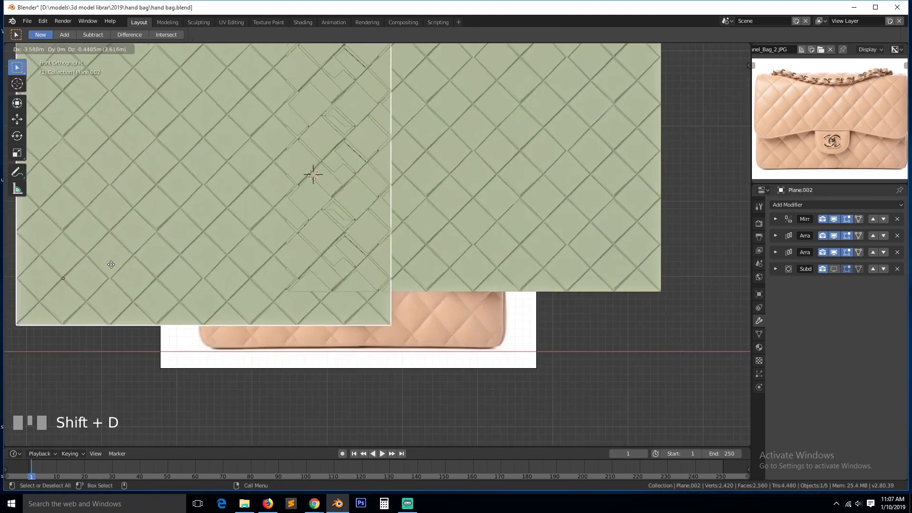
left_click(63, 291)
scroll(156, 288, "down", 4)
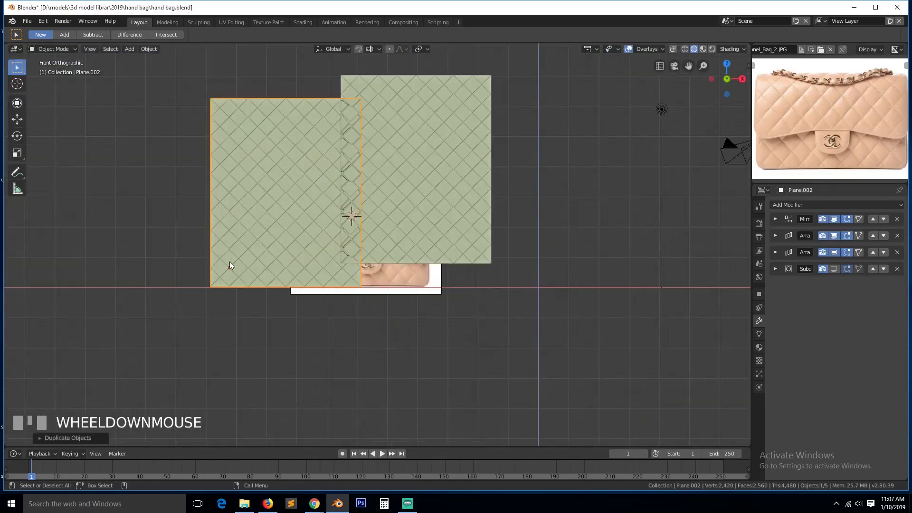
key("g")
left_click(172, 265)
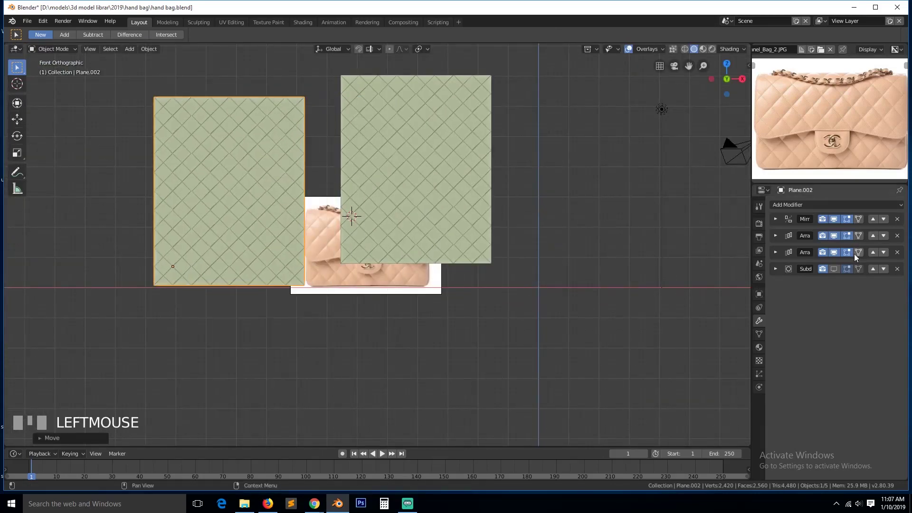
Hide both Array modifiers of the copy in the viewport and frame its single mirrored tile for inspection
left_click(834, 249)
left_click(830, 237)
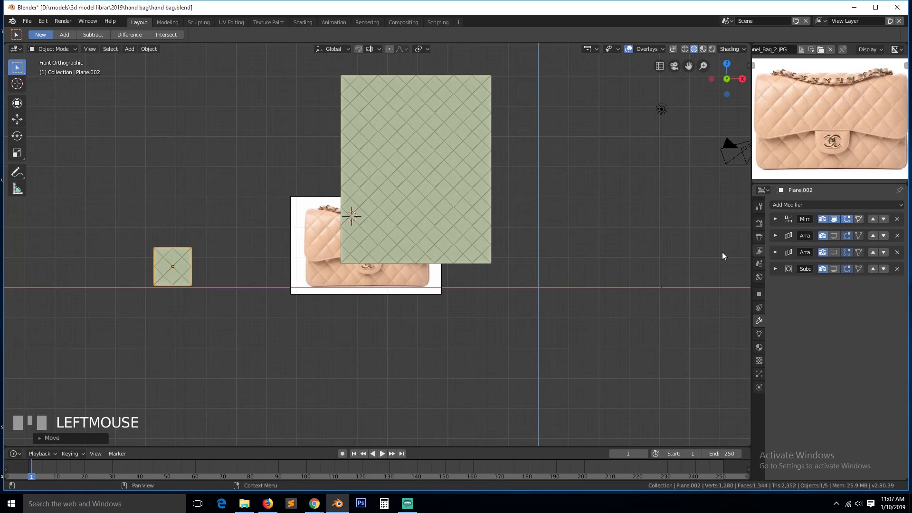
key("KP_Decimal")
scroll(253, 282, "up", 3)
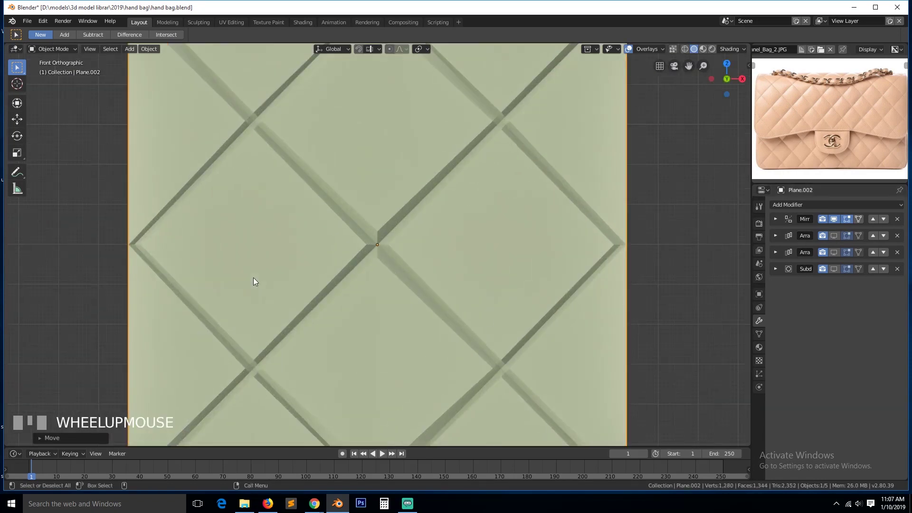
scroll(253, 278, "down", 4)
key("Tab")
key("Tab")
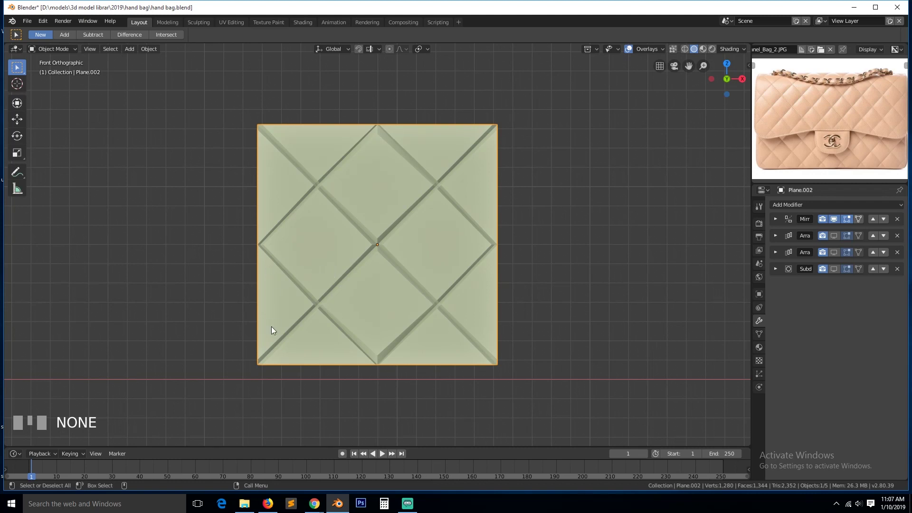
key("Tab")
key("Tab")
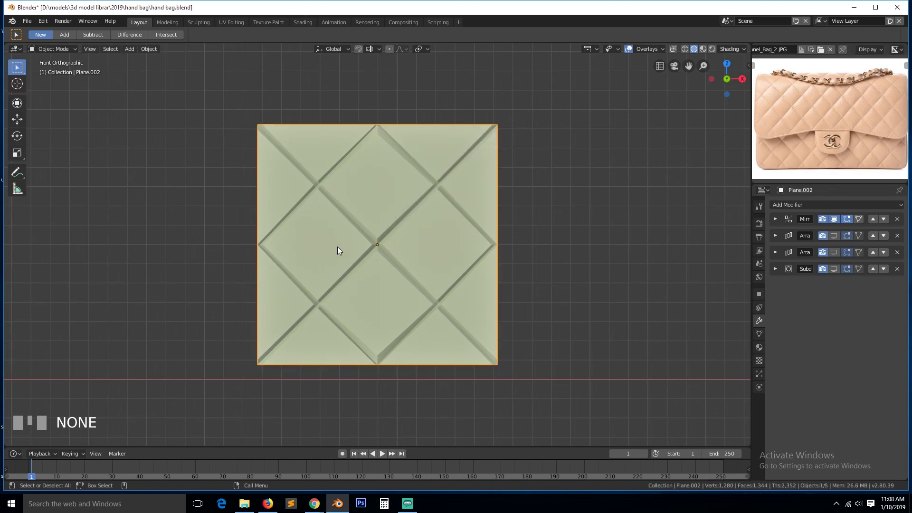
Show the copy's Array and Subdivision modifiers in the viewport and compare the smoothed pattern with the tile mesh
left_click(835, 235)
left_click(834, 253)
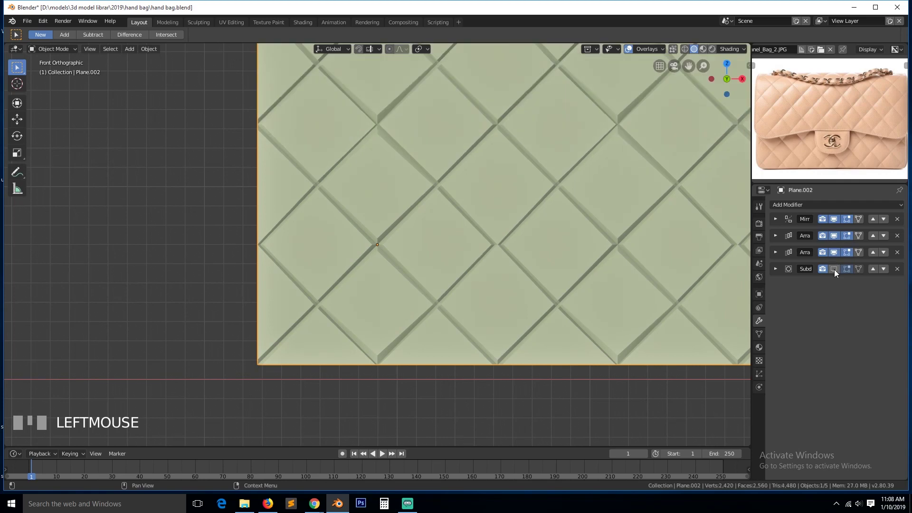
left_click(835, 269)
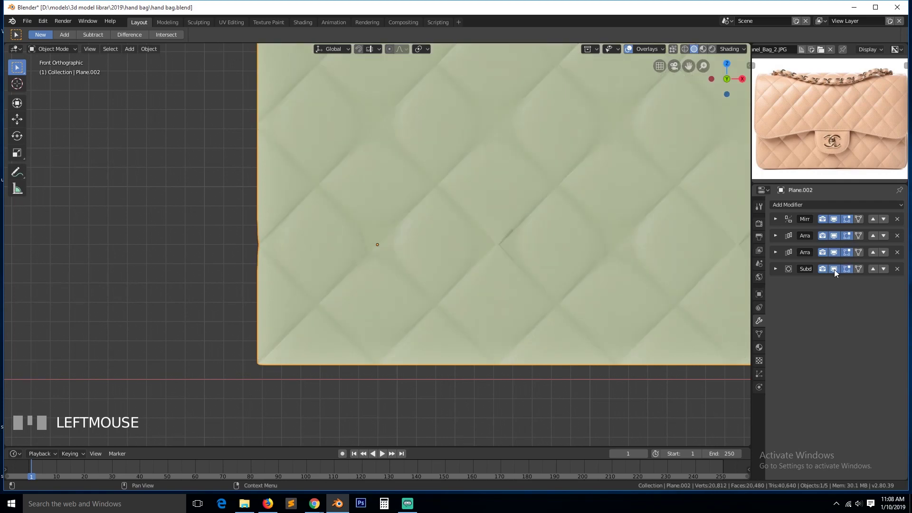
left_click(835, 269)
key("Tab")
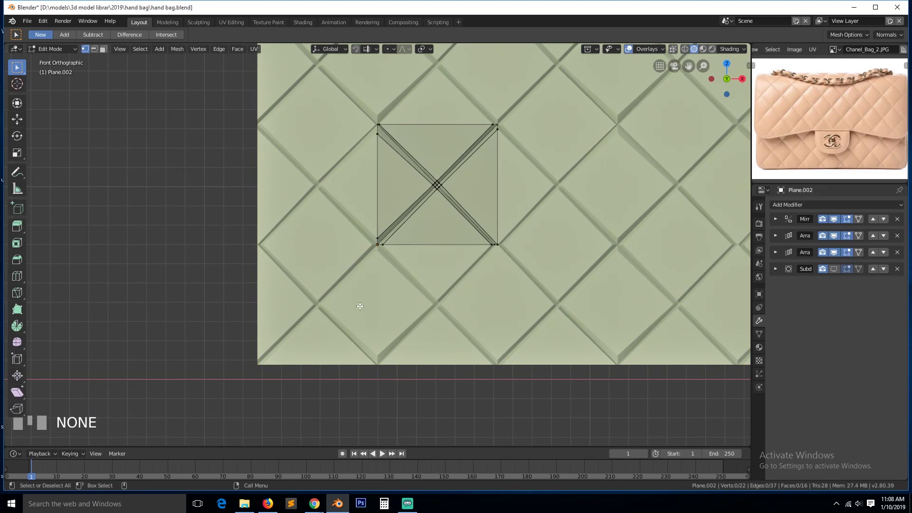
key("Tab")
left_click(834, 269)
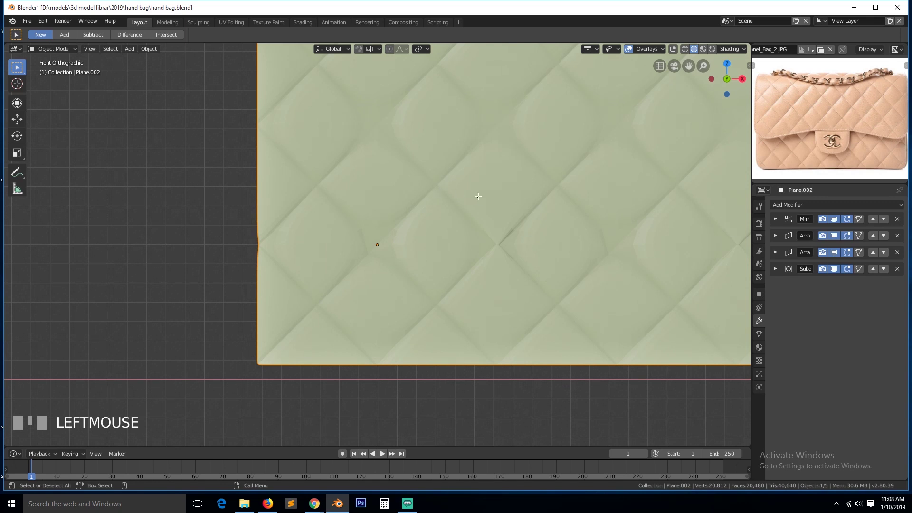
key("Tab")
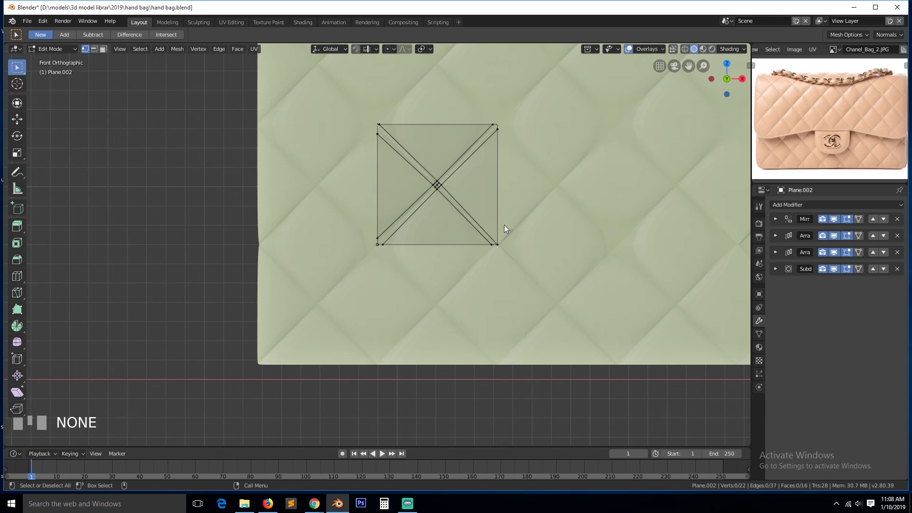
key("Tab")
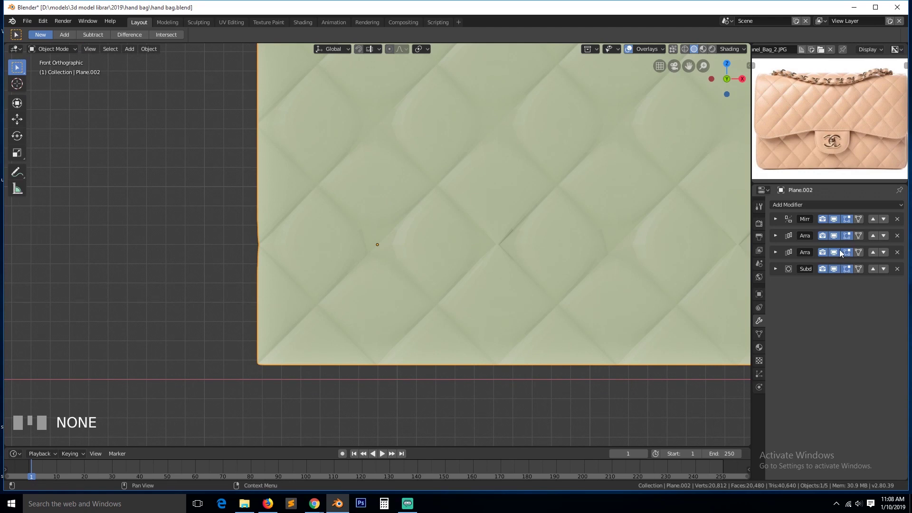
Hide the copy's Array and Subdivision modifiers in the viewport and check the mirrored tile against its editable quarter
left_click_drag(836, 267, 836, 238)
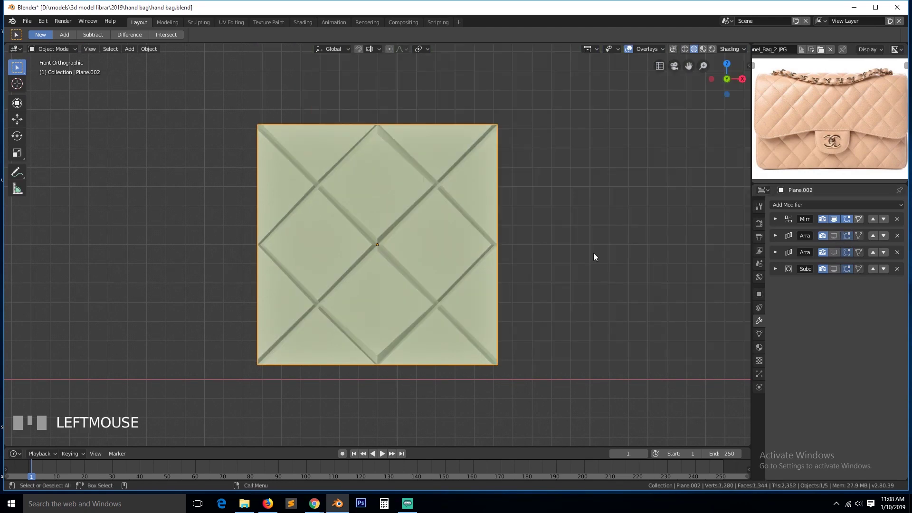
key("Tab")
scroll(395, 244, "up", 3)
scroll(418, 224, "down", 3)
scroll(442, 191, "up", 2)
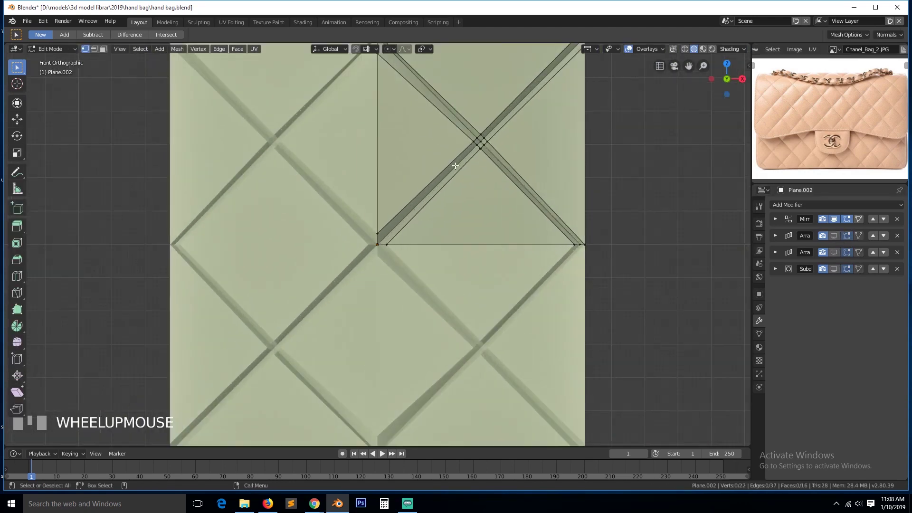
key("Tab")
key("Tab")
key("Tab")
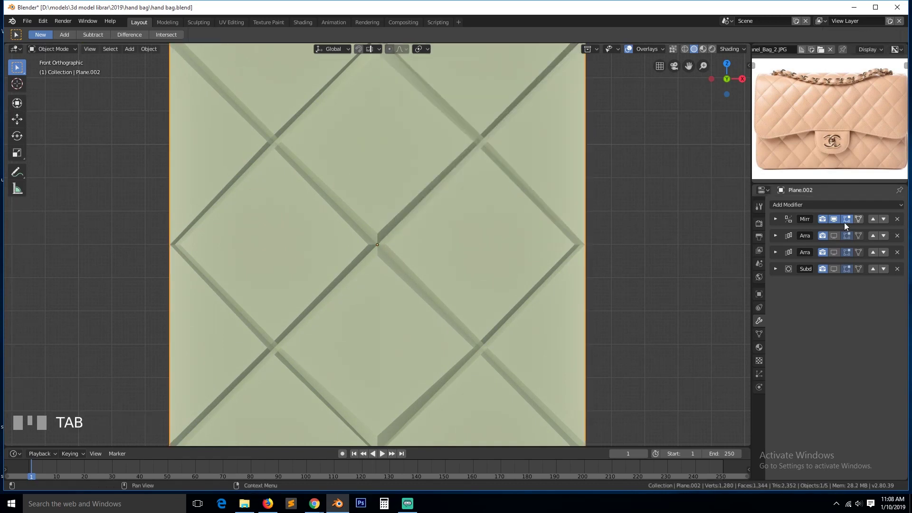
Apply the copy's Mirror modifier and open the complete four-quarter tile in Edit Mode
left_click(775, 219)
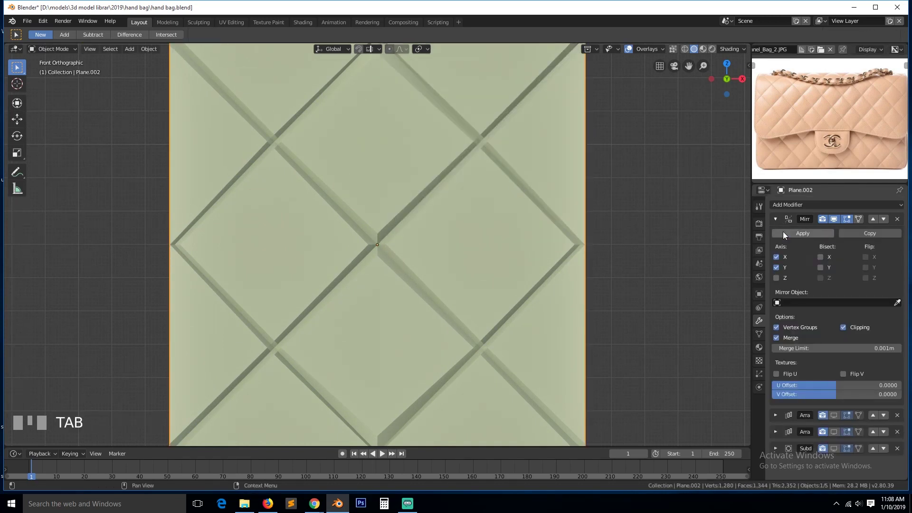
left_click(784, 233)
key("Tab")
scroll(446, 147, "down", 1)
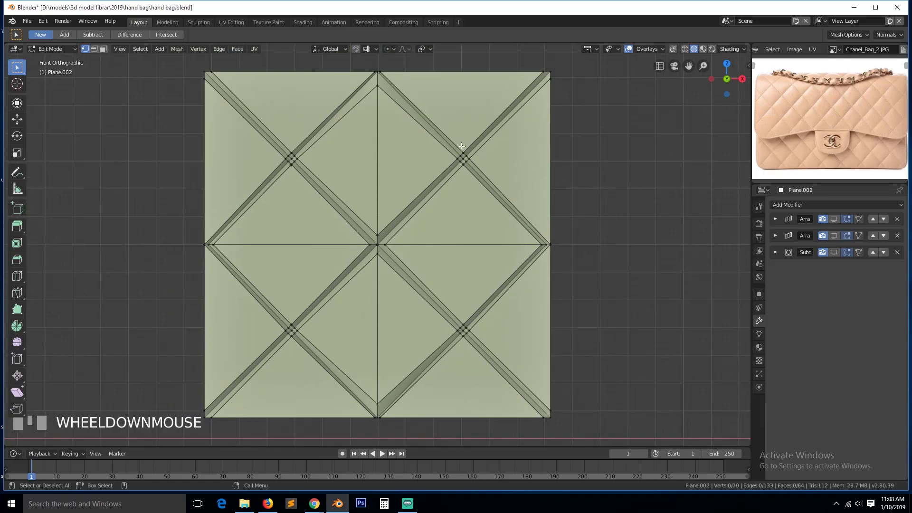
Duplicate the small junction diamond at the upper-right groove crossing and place the copy over the tile's centre
scroll(462, 149, "up", 1)
key("x")
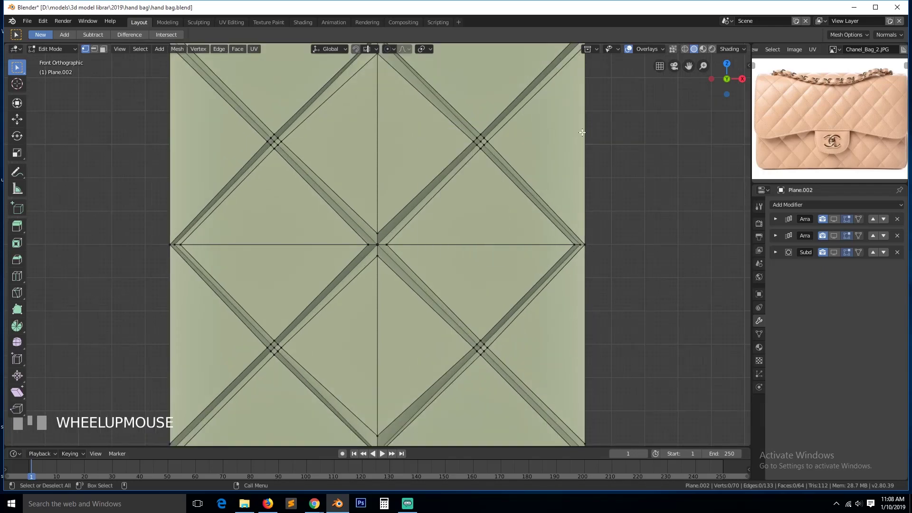
left_click_drag(692, 67, 691, 108)
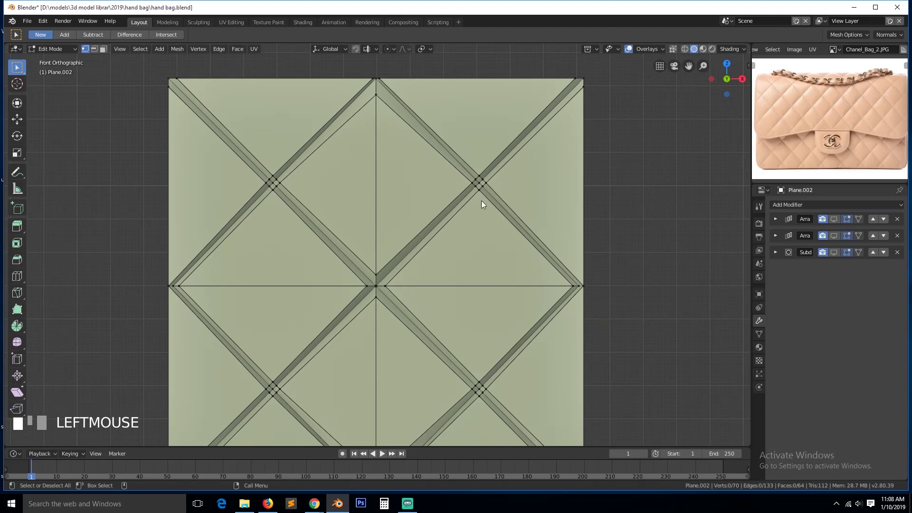
key("c")
left_click(486, 185)
right_click(486, 185)
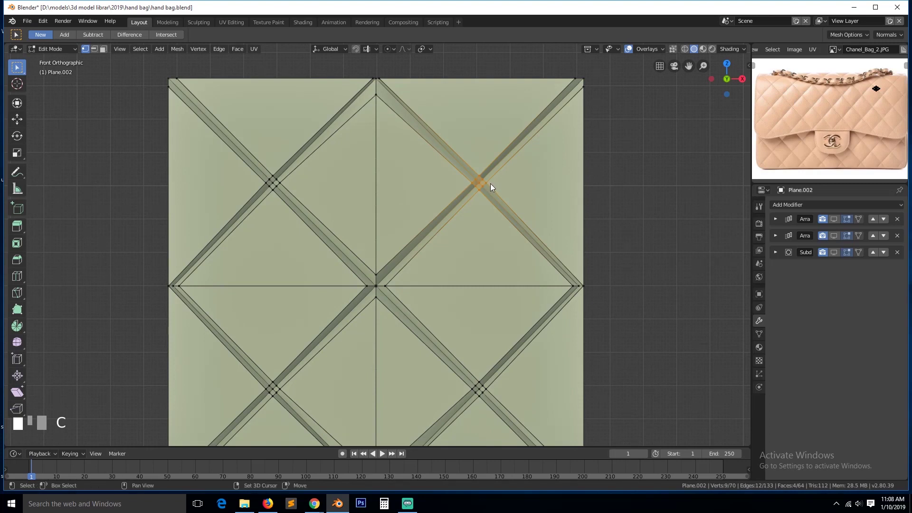
key("shift+d")
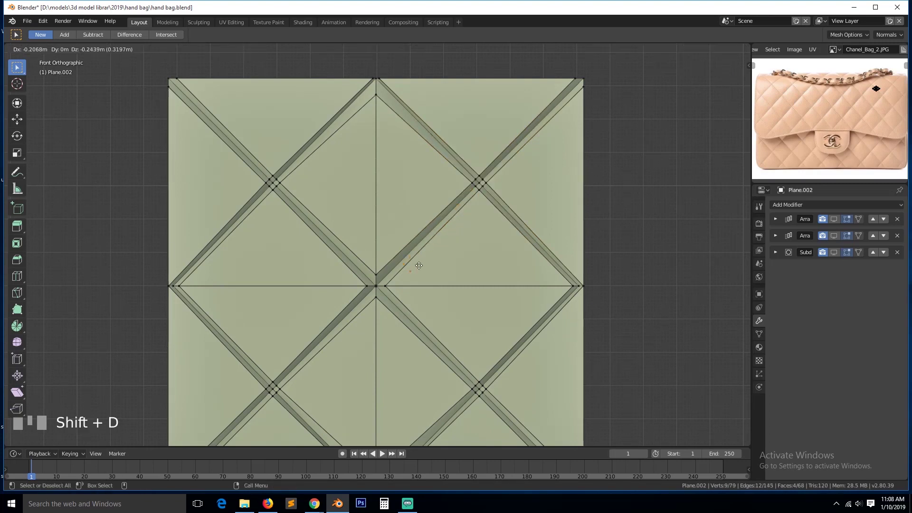
left_click(389, 286)
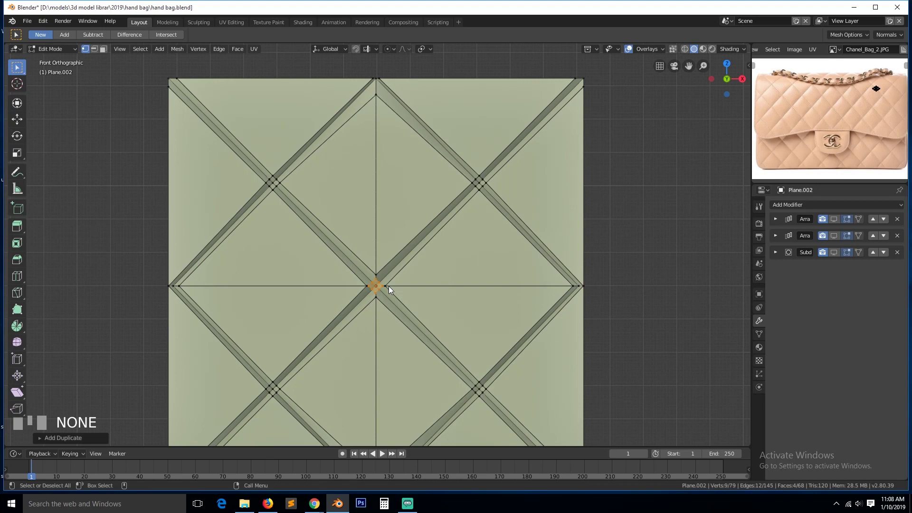
Move the duplicated diamond in wireframe view so its middle vertex coincides with the tile's centre vertex
key("KP_Decimal")
scroll(388, 286, "down", 2)
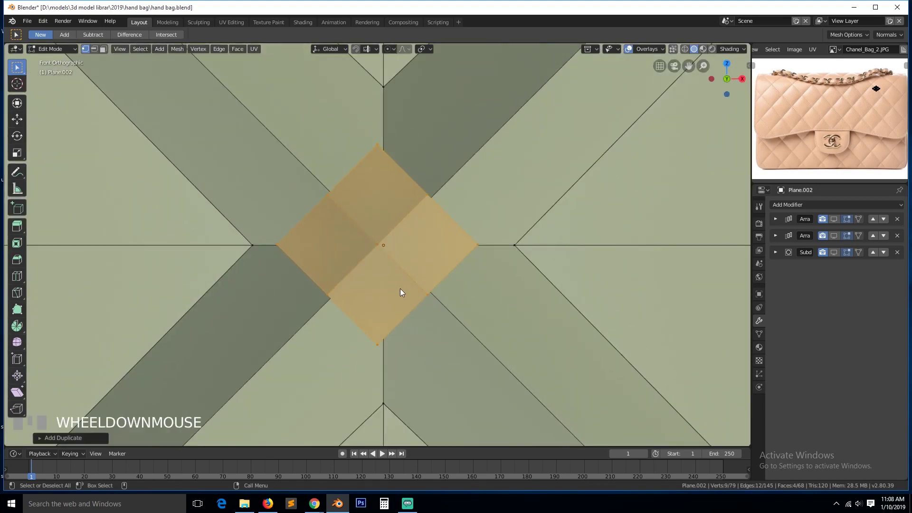
scroll(404, 255, "down", 3)
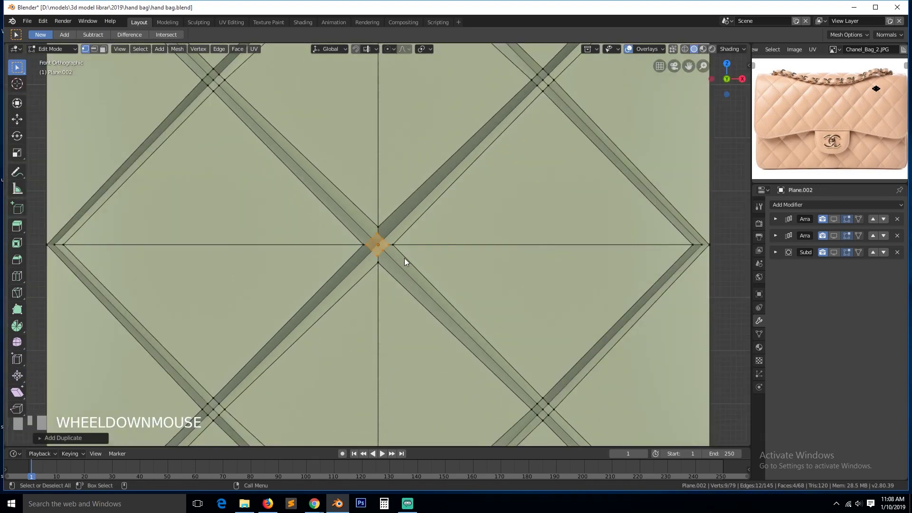
scroll(403, 258, "up", 5)
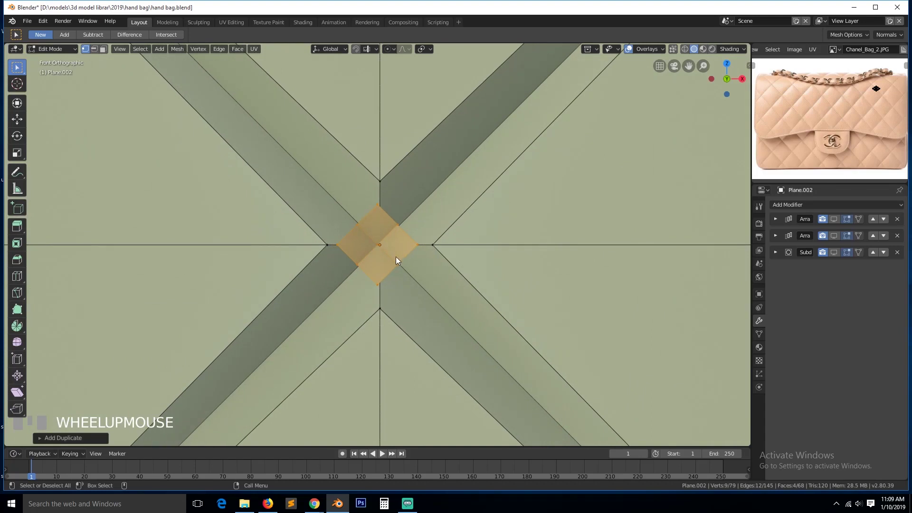
key("shift+z")
scroll(351, 263, "up", 8)
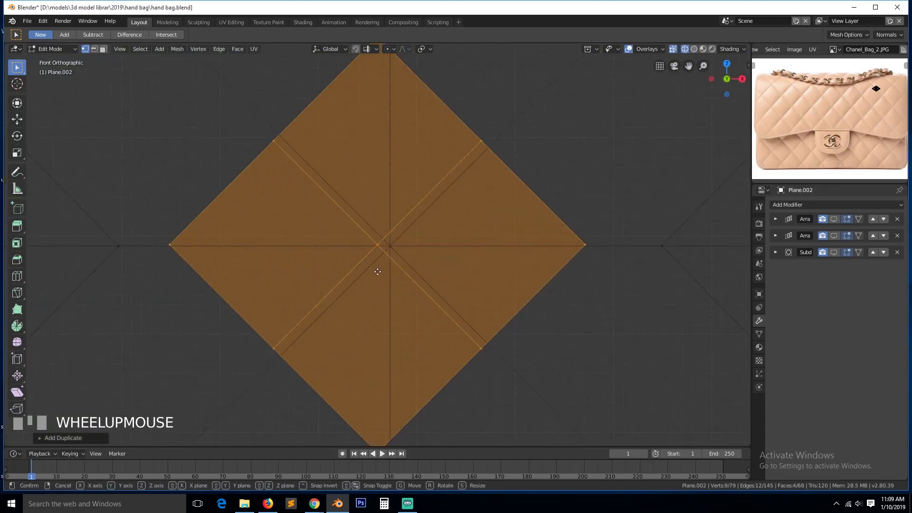
key("g")
left_click(389, 274)
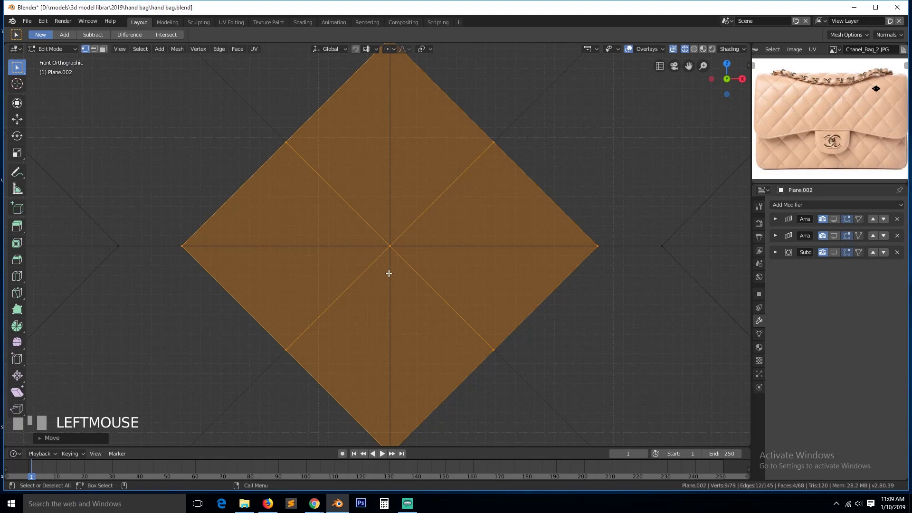
Delete the tile's original centre vertex to clear the four old groove arms around the duplicated diamond
key("shift+z")
scroll(495, 280, "down", 5)
scroll(493, 287, "down", 3)
scroll(493, 287, "up", 7)
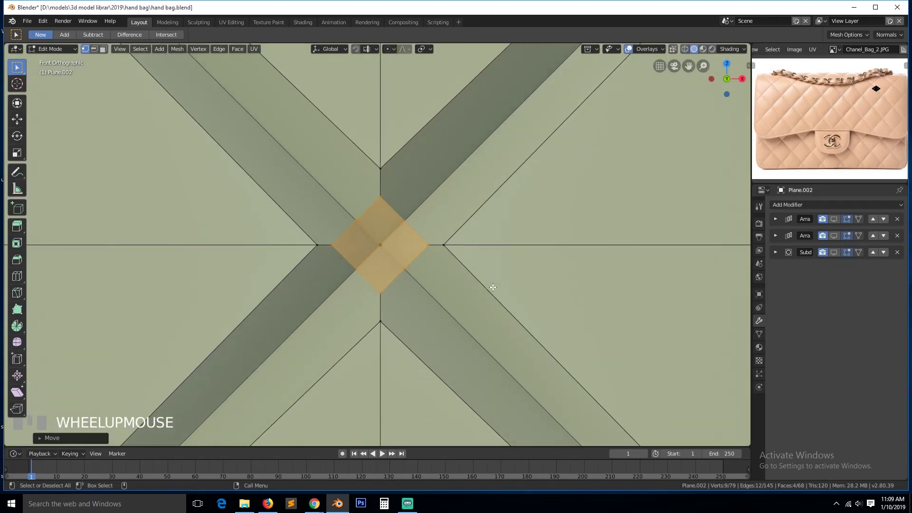
key("shift+z")
scroll(385, 261, "up", 4)
left_click(387, 251)
key("x")
left_click(390, 249)
key("shift+z")
scroll(468, 260, "down", 4)
key("2")
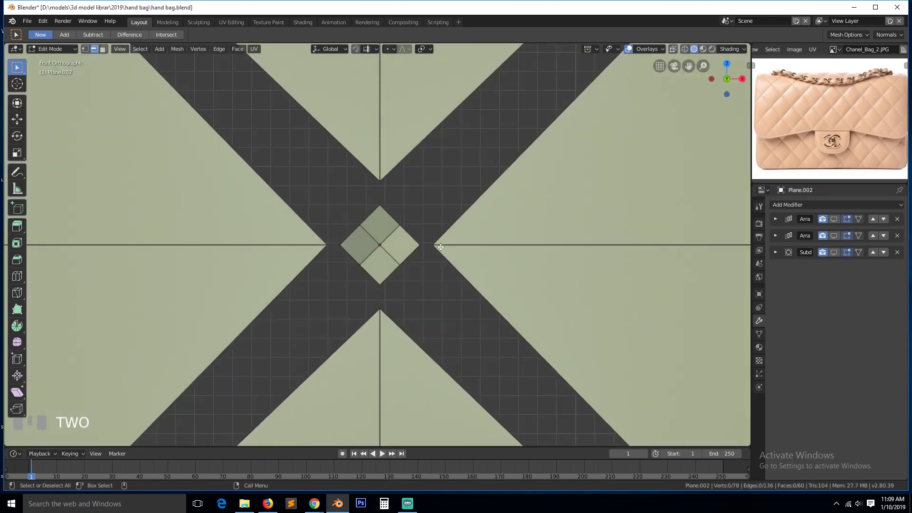
Merge the upper and right panel tips onto the matching corner vertices of the centre diamond
key("1")
left_click(380, 213)
left_click(380, 182, "shift")
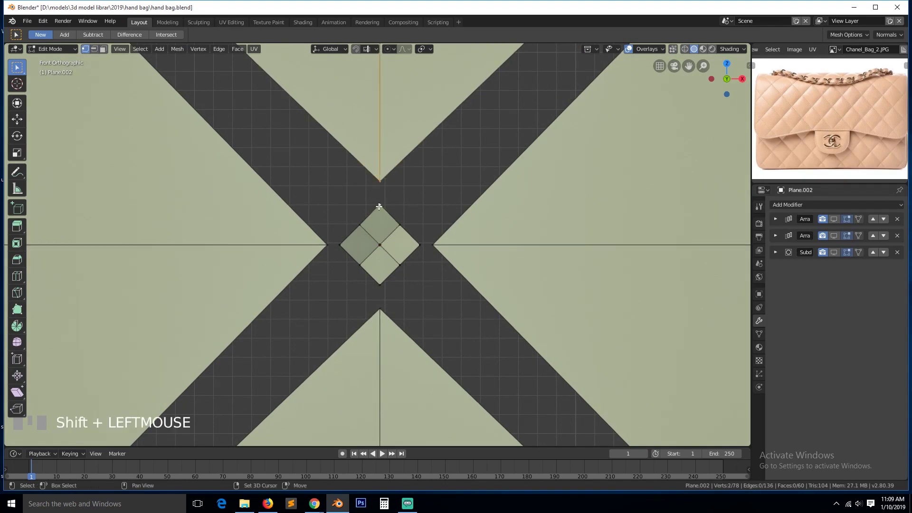
key("alt+m")
left_click(381, 215)
left_click(429, 247)
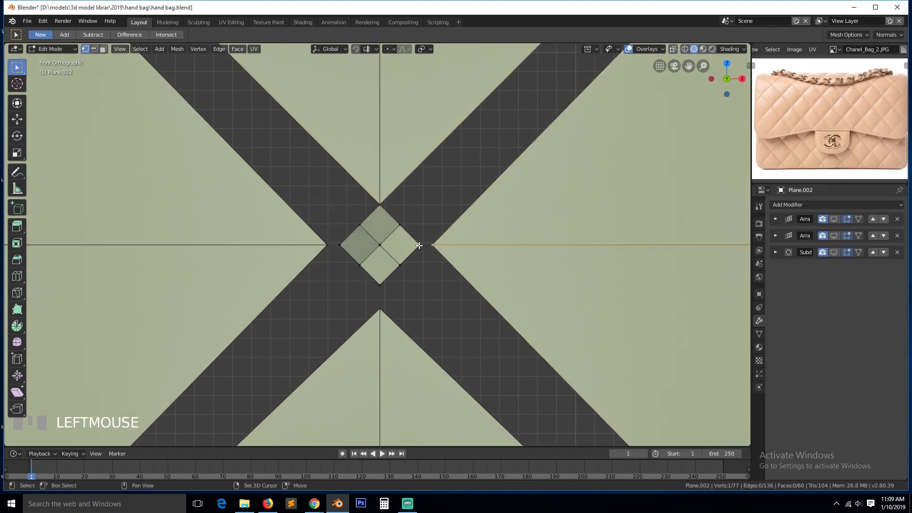
left_click(417, 246, "shift")
key("shift+r")
Merge the lower and left panel tips onto the matching corner vertices of the centre diamond
left_click(380, 310)
left_click(379, 285, "shift")
key("shift+r")
left_click(337, 247)
left_click(339, 246, "shift")
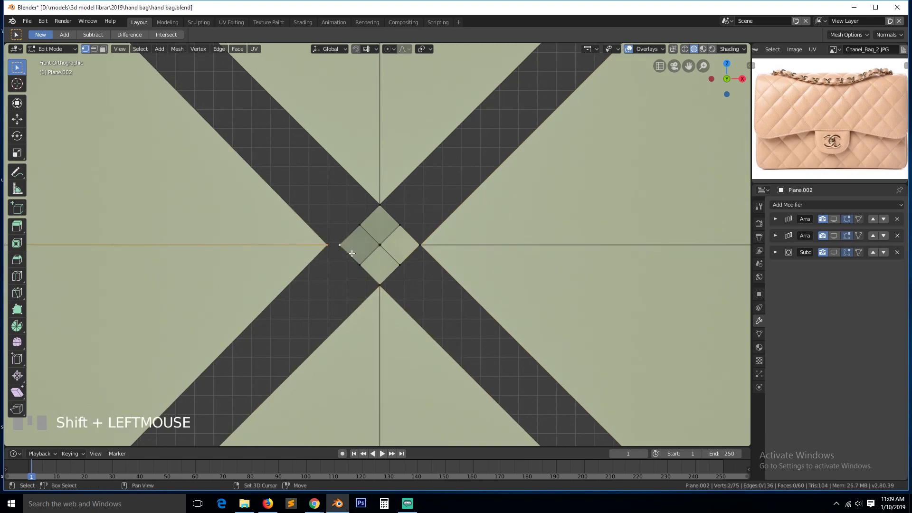
key("shift+r")
key("alt+a")
Fill the gap between the centre diamond and the lower-right crossing with two groove faces
scroll(398, 280, "down", 5)
scroll(398, 280, "up", 2)
key("2")
left_click(483, 359, "alt")
key("alt+a")
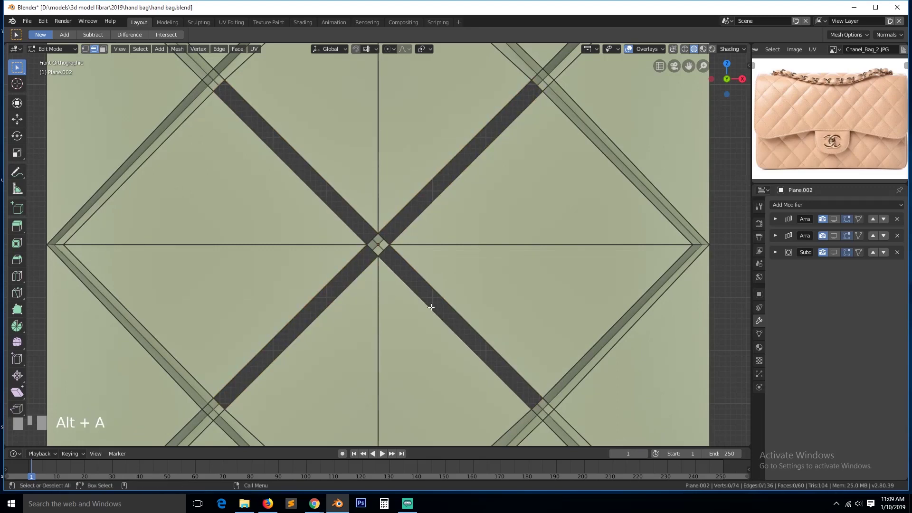
left_click(385, 259)
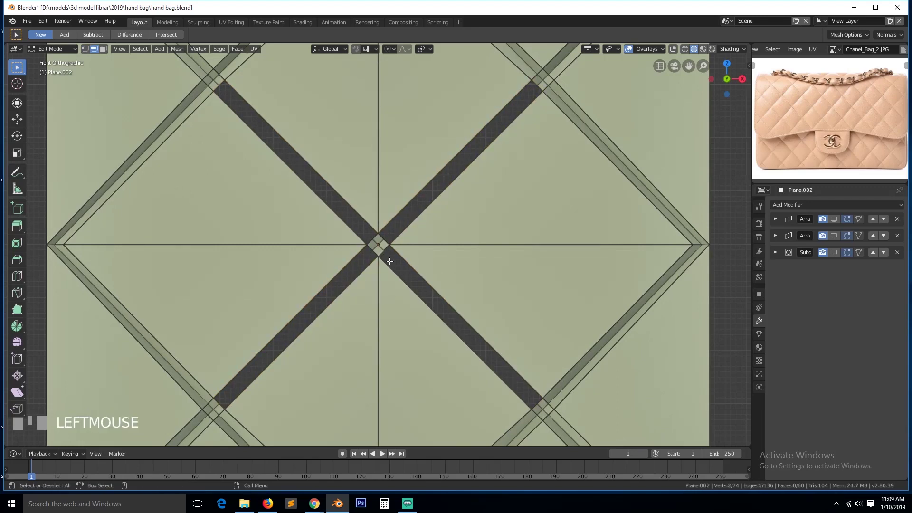
left_click(535, 402, "shift")
key("f")
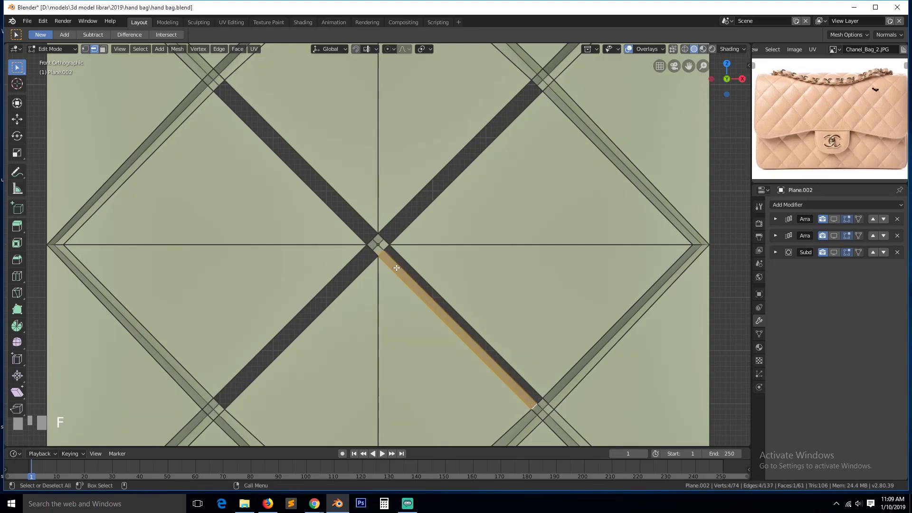
left_click(386, 253)
left_click(542, 400, "shift")
key("f")
key("alt+a")
Fill the gap between the centre diamond and the upper-right crossing with two groove faces
scroll(402, 225, "up", 2)
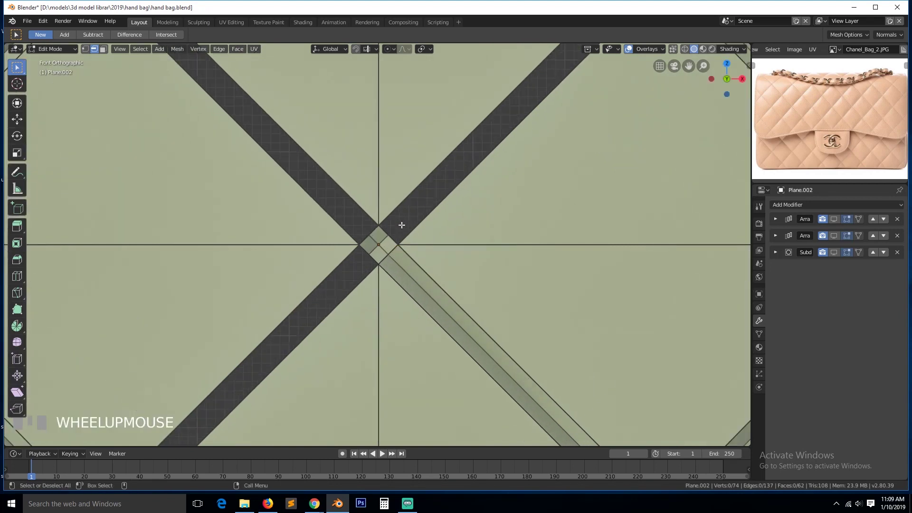
left_click(401, 214)
scroll(401, 213, "down", 5)
left_click(506, 111, "shift")
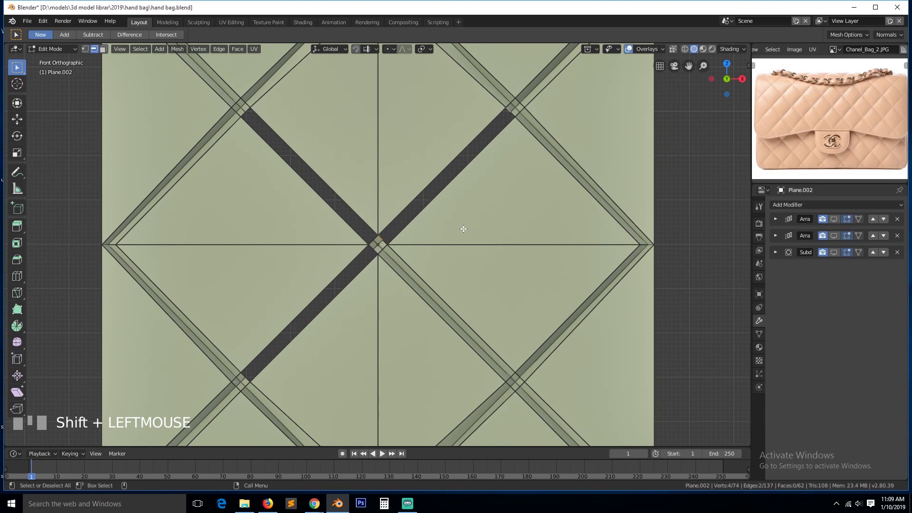
key("f")
left_click(485, 137, "alt")
key("f")
Return to Object Mode, view the whole tile and save the file
key("Tab")
scroll(466, 256, "down", 4)
key("ctrl+s")
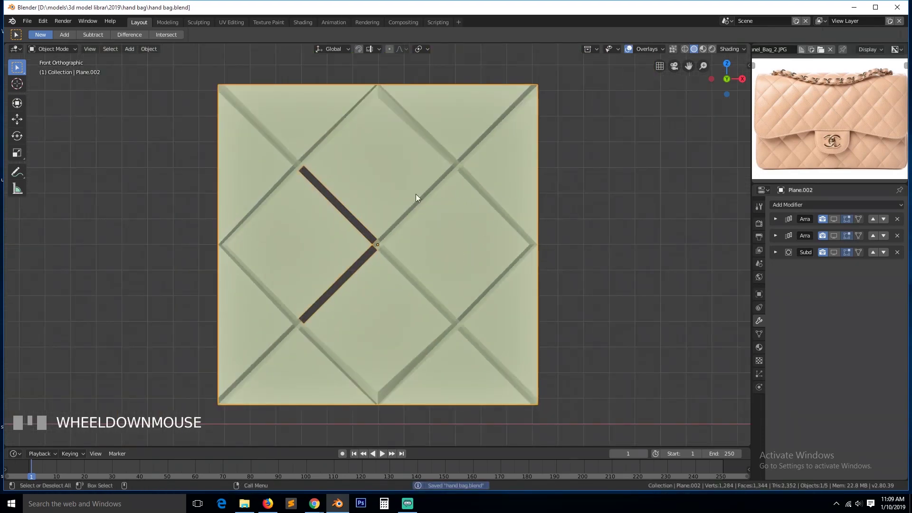
Try to connect the upper and lower corner vertices of the centre diamond with Connect Vertex Path
key("Tab")
scroll(398, 240, "up", 5)
scroll(398, 240, "up", 8)
key("alt+a")
scroll(398, 242, "down", 16)
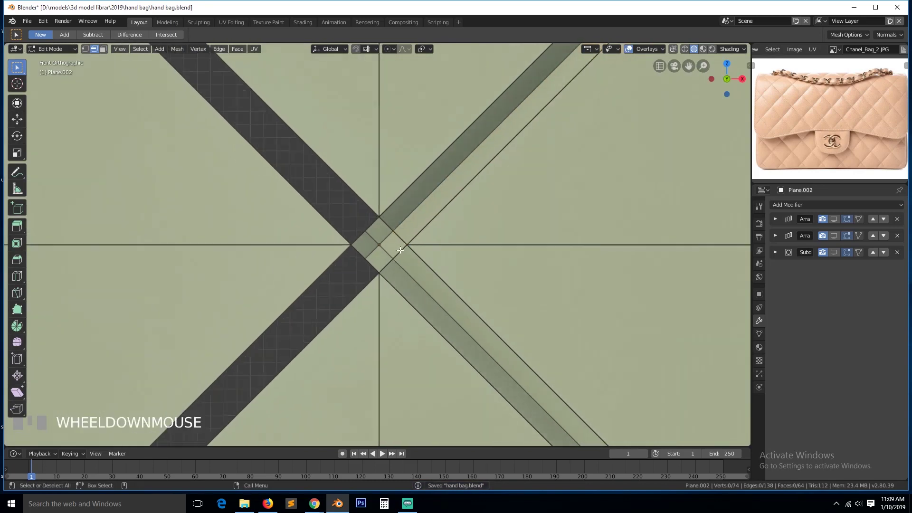
scroll(401, 273, "up", 5)
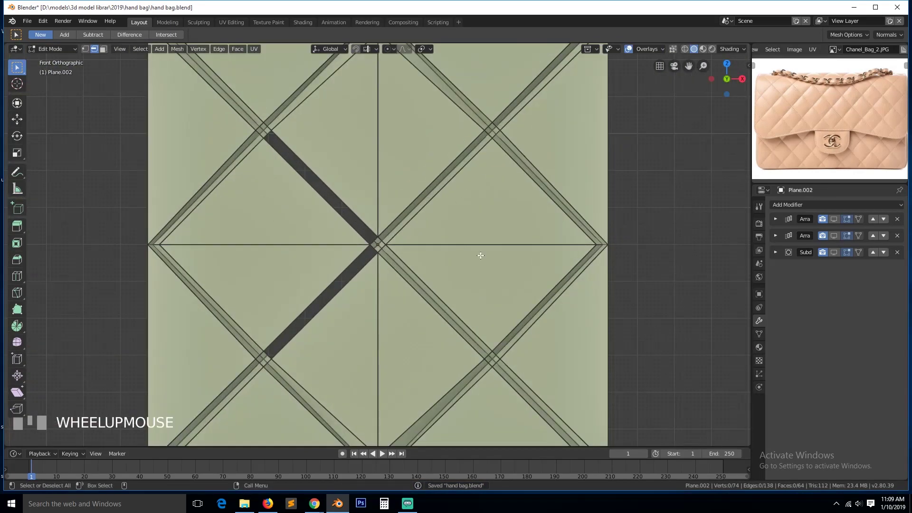
scroll(611, 255, "up", 4)
key("1")
left_click(380, 227)
left_click(379, 266, "shift")
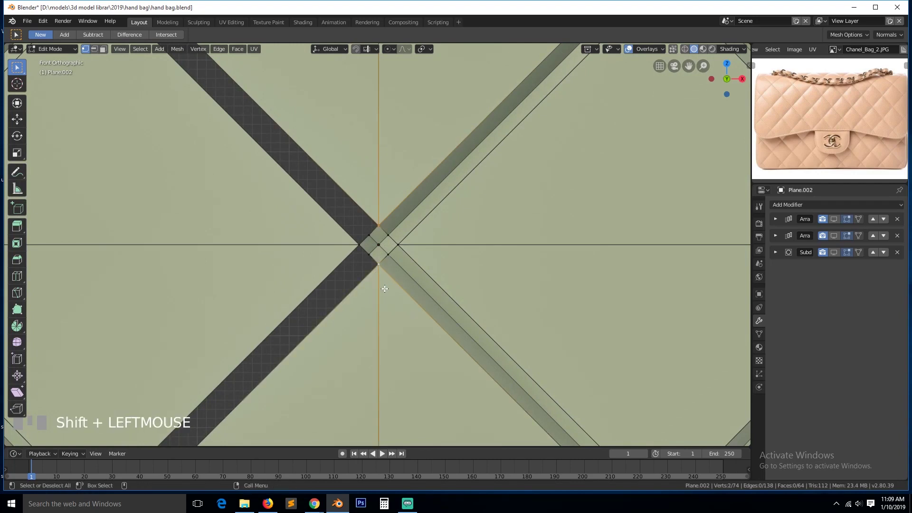
key("j")
scroll(387, 304, "up", 6)
key("alt+a")
left_click(391, 328)
left_click(381, 159, "shift")
key("j")
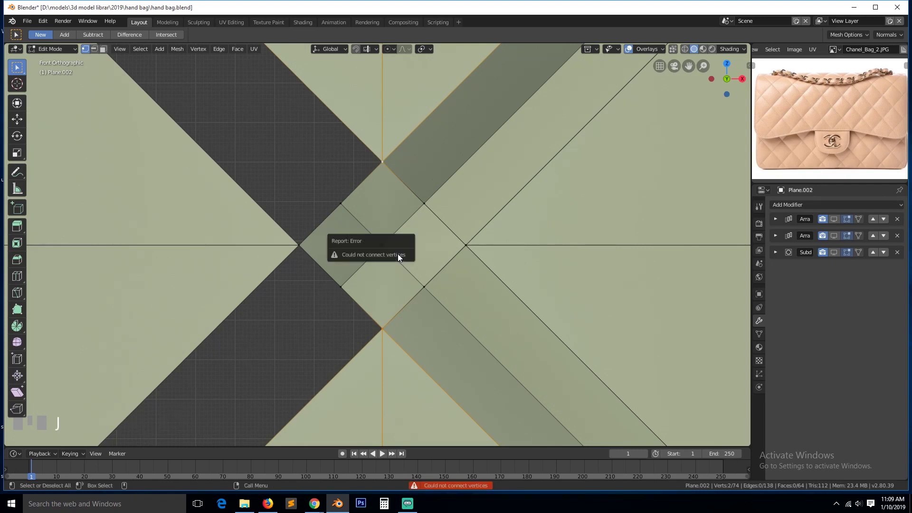
key("alt+a")
Knife-cut the centre diamond vertically from its upper corner through the middle to its lower corner
key("k")
left_click(382, 162)
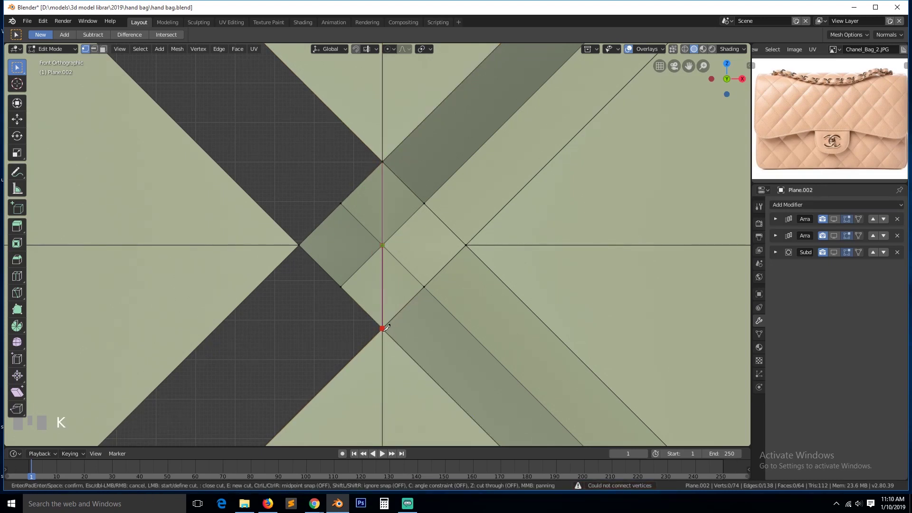
left_click(383, 328)
key("space")
key("alt+a")
Switch to face selection and examine the centre junction against the tile's other groove crossings
key("3")
scroll(399, 245, "down", 5)
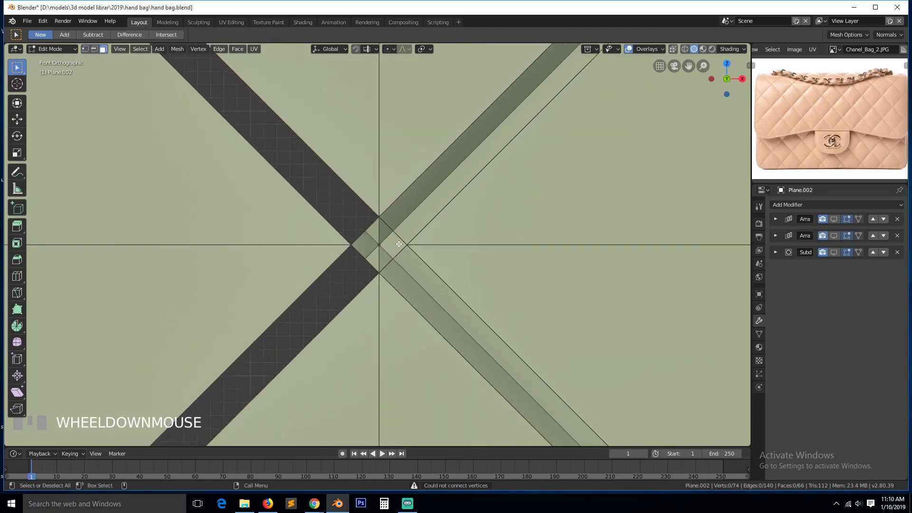
scroll(400, 245, "down", 3)
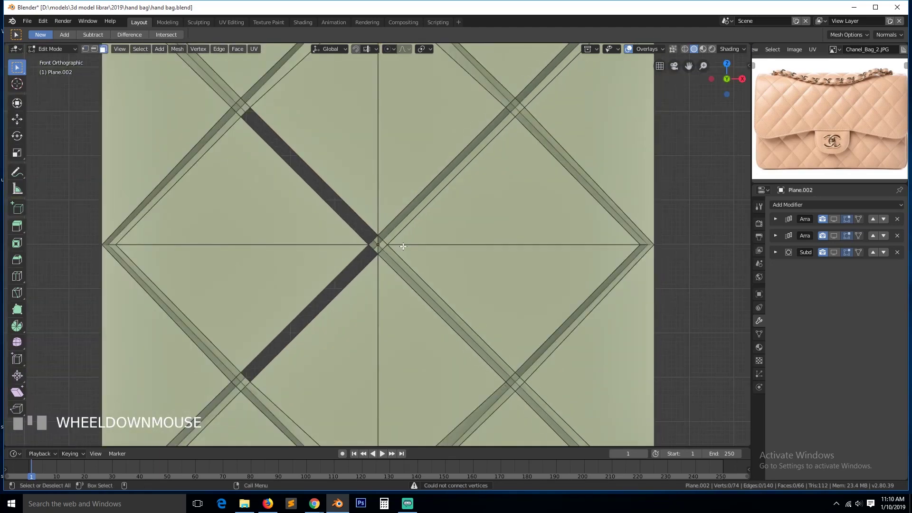
scroll(403, 247, "down", 2)
scroll(403, 246, "up", 4)
scroll(403, 247, "down", 2)
scroll(383, 243, "up", 1)
scroll(384, 245, "down", 4)
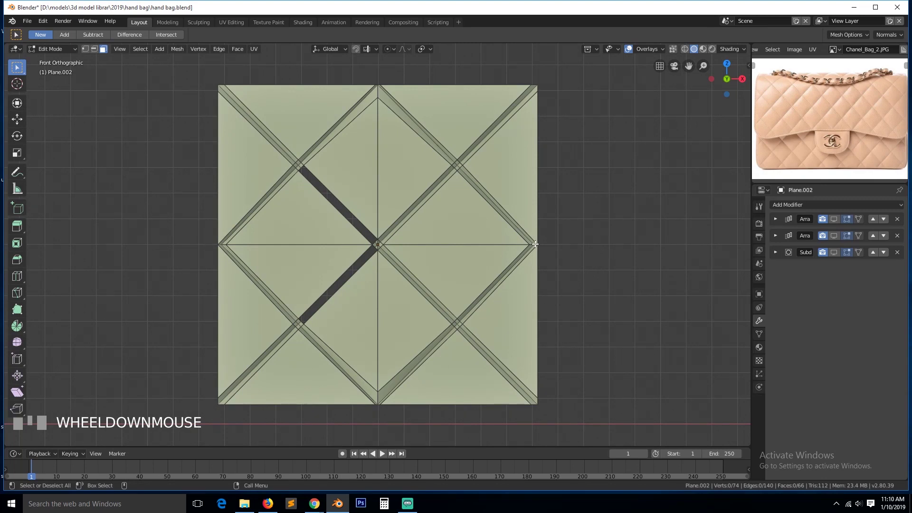
Connect the left and right corner vertices of the centre diamond with a horizontal edge
scroll(501, 269, "up", 7)
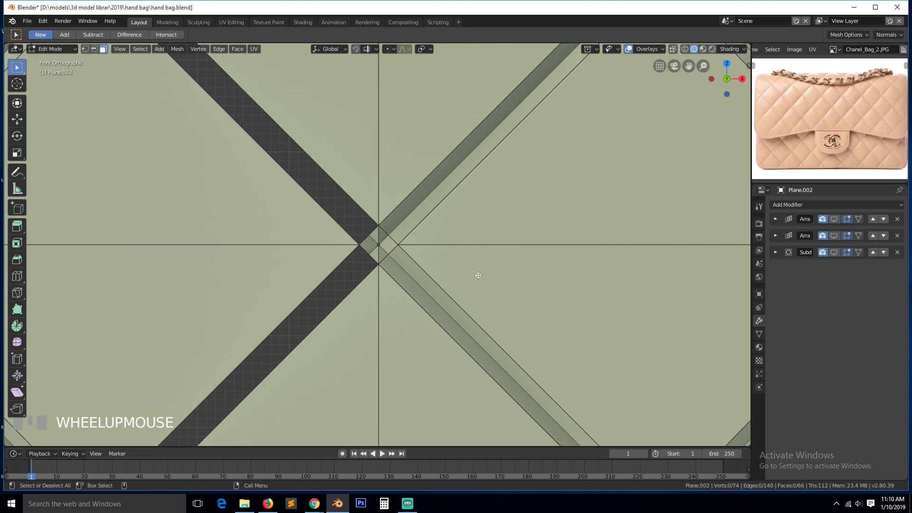
scroll(408, 246, "up", 4)
key("1")
left_click(420, 245)
left_click(340, 244, "shift")
key("j")
key("alt+a")
Fill the gap between the centre diamond and the lower-left crossing with two groove faces
key("2")
left_click(344, 261)
scroll(320, 291, "down", 3)
scroll(306, 309, "up", 1)
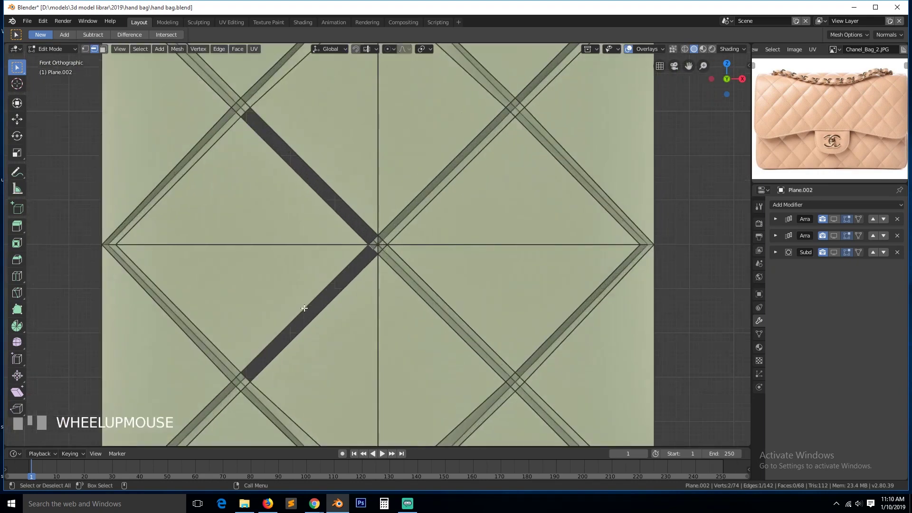
left_click(246, 371, "shift")
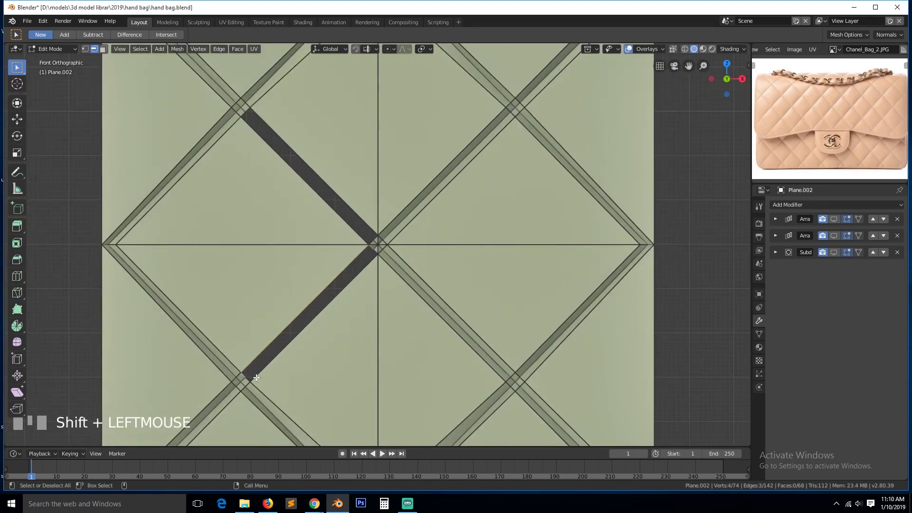
key("f")
left_click(384, 252)
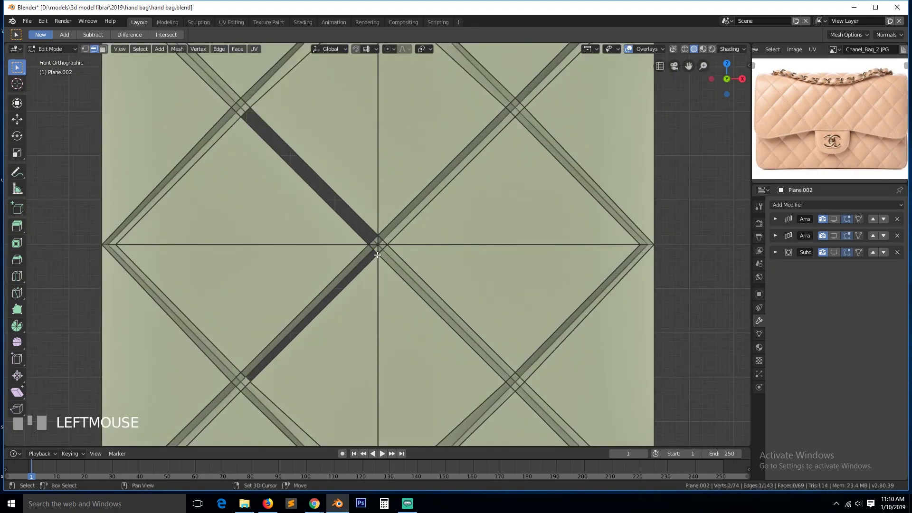
left_click(374, 251, "shift")
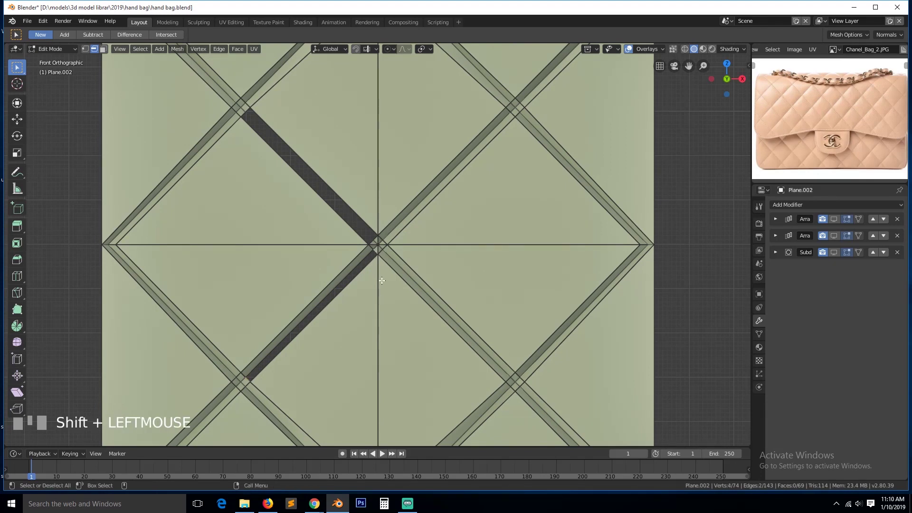
key("f")
key("a")
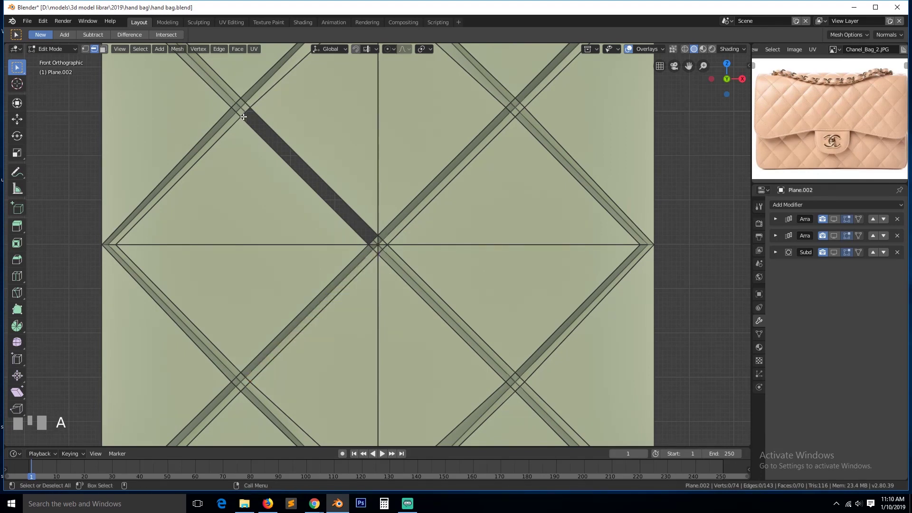
Fill the gap between the centre diamond and the upper-left crossing with two groove faces
left_click(244, 117)
left_click(370, 243, "shift")
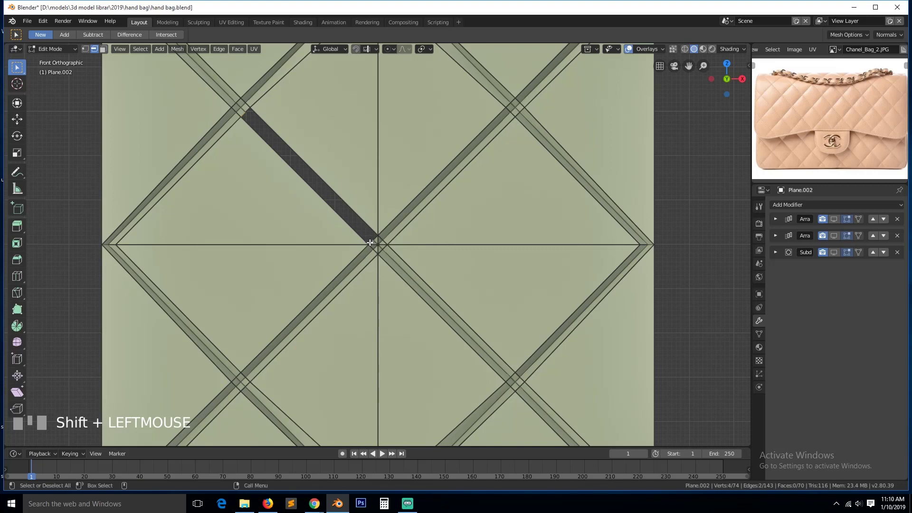
key("f")
left_click(373, 230, "alt")
key("f")
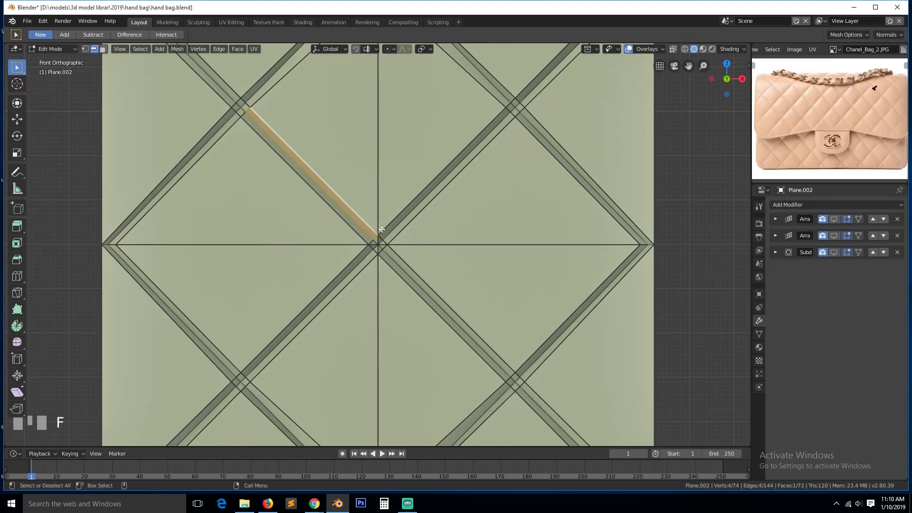
Save the file from object mode, then resume editing the tile's mesh and examine its grooves and outer corners
key("Tab")
scroll(409, 267, "down", 6)
key("ctrl+s")
scroll(410, 263, "up", 5)
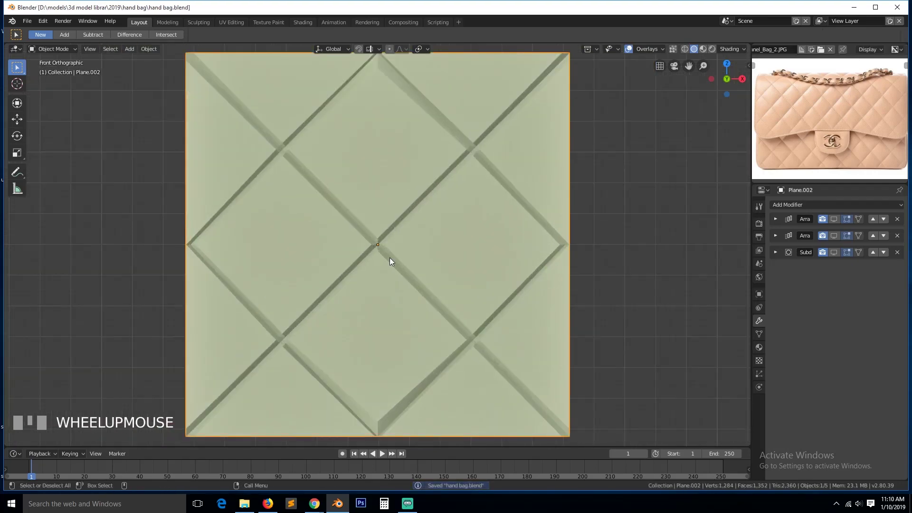
key("Tab")
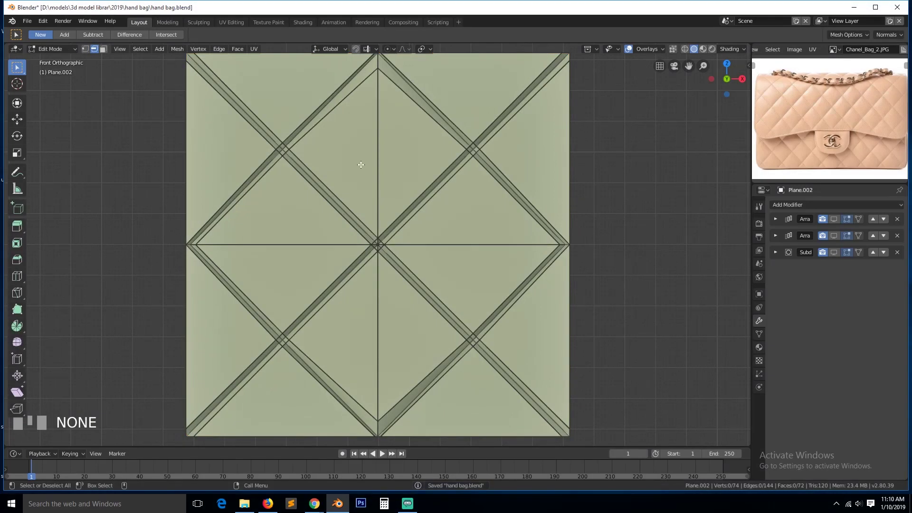
scroll(402, 219, "down", 1)
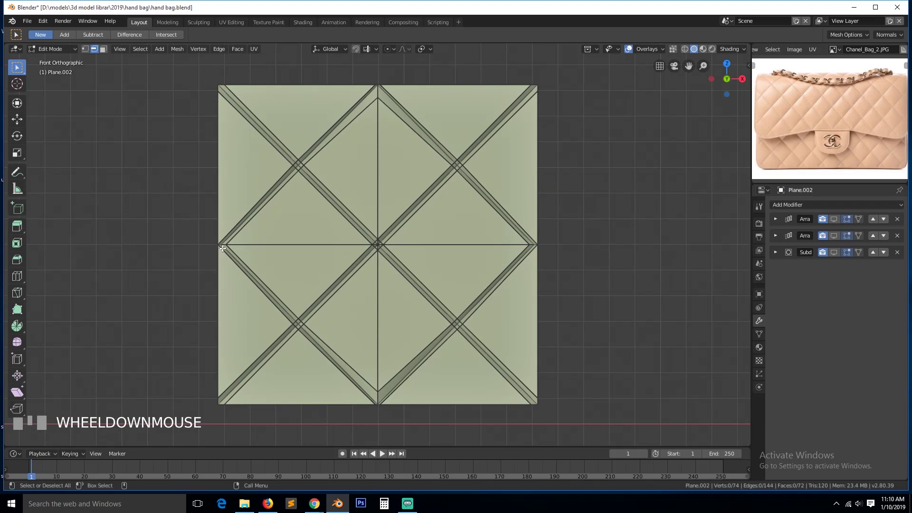
scroll(257, 293, "up", 2)
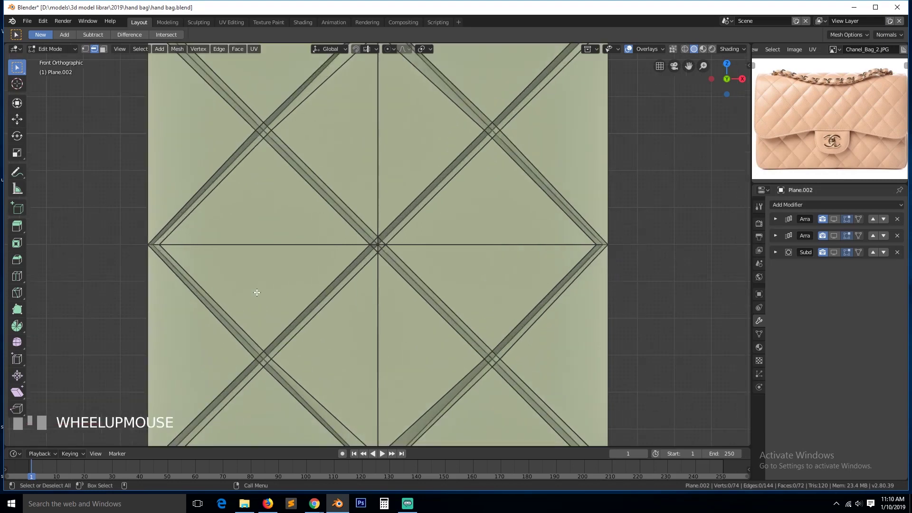
Duplicate the lower-left crossing's nine-vertex diamond and centre the copy on the tile's left corner
key("1")
left_click(264, 359)
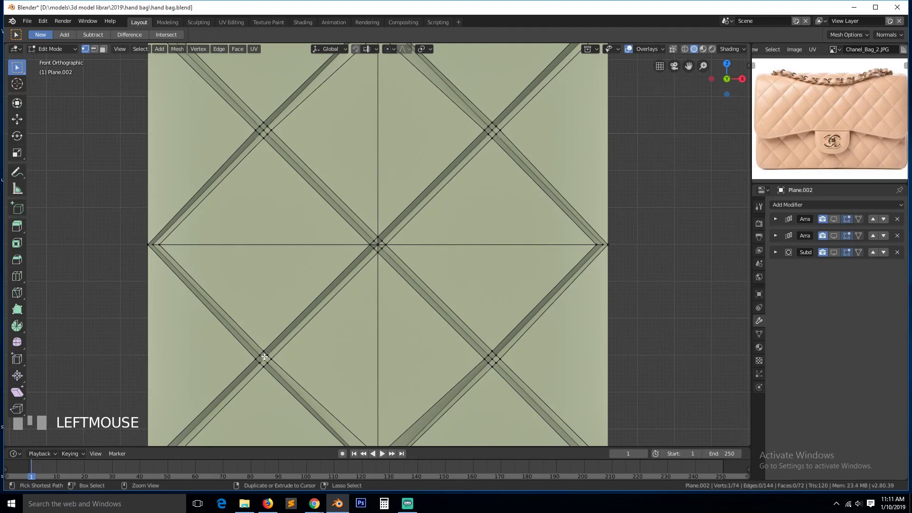
key("ctrl+KP_Add")
key("shift+d")
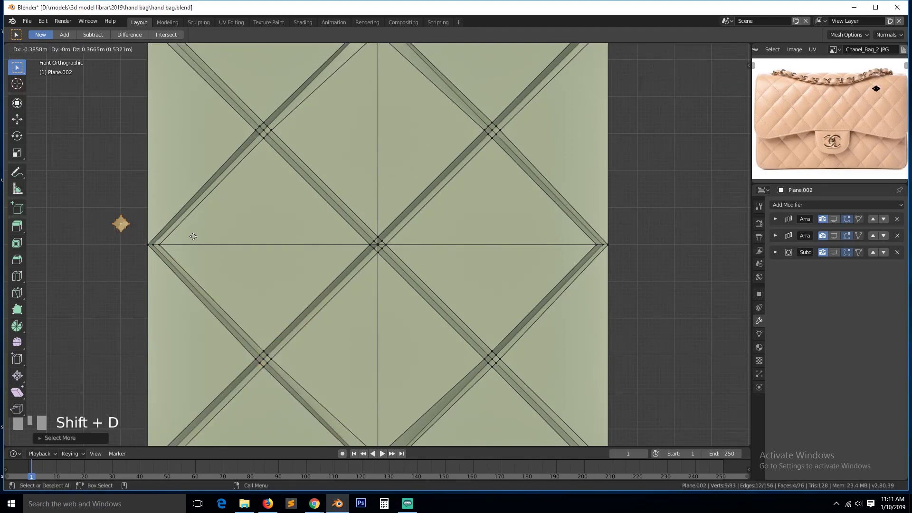
left_click(216, 256)
key("KP_Decimal")
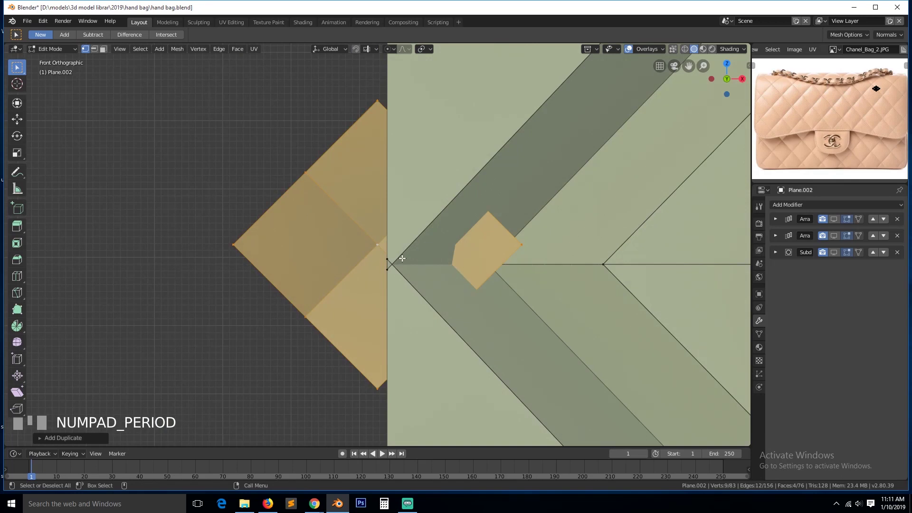
key("g")
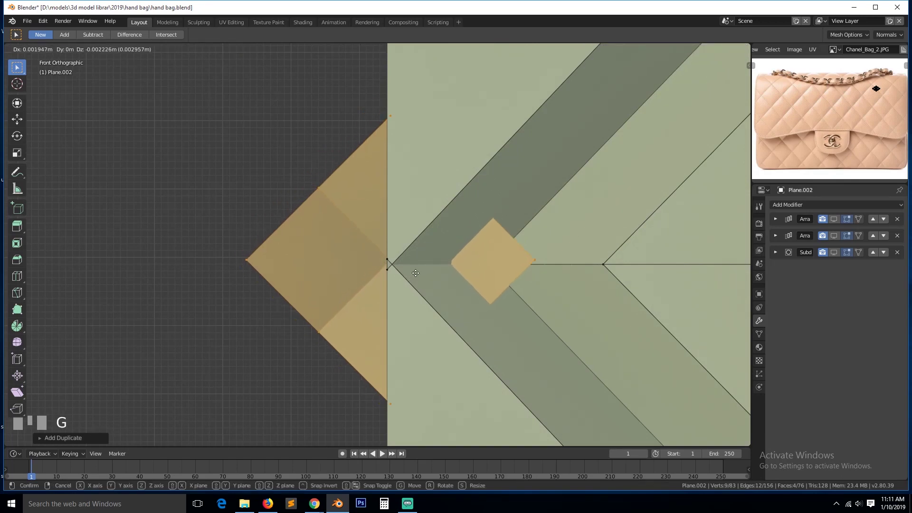
left_click(413, 274)
scroll(409, 260, "down", 5)
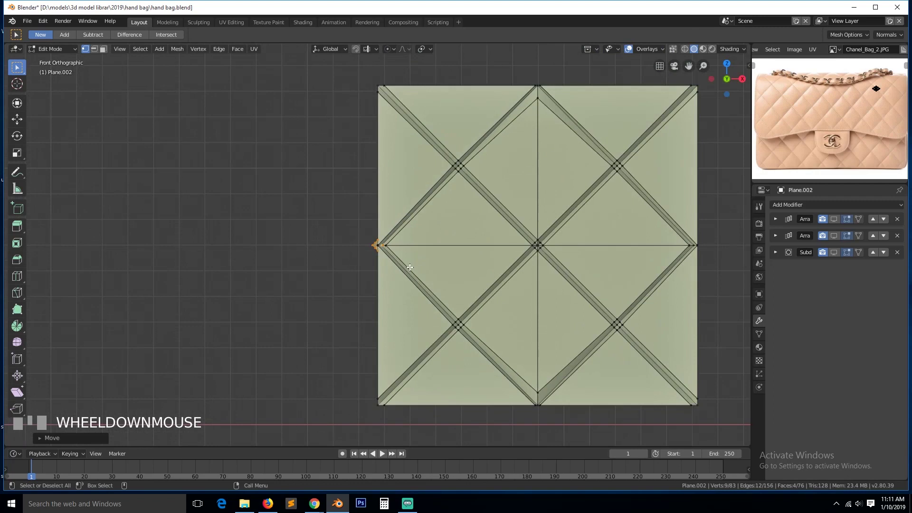
Move the duplicated diamond across to the tile's right corner and centre it on the corner point
key("g")
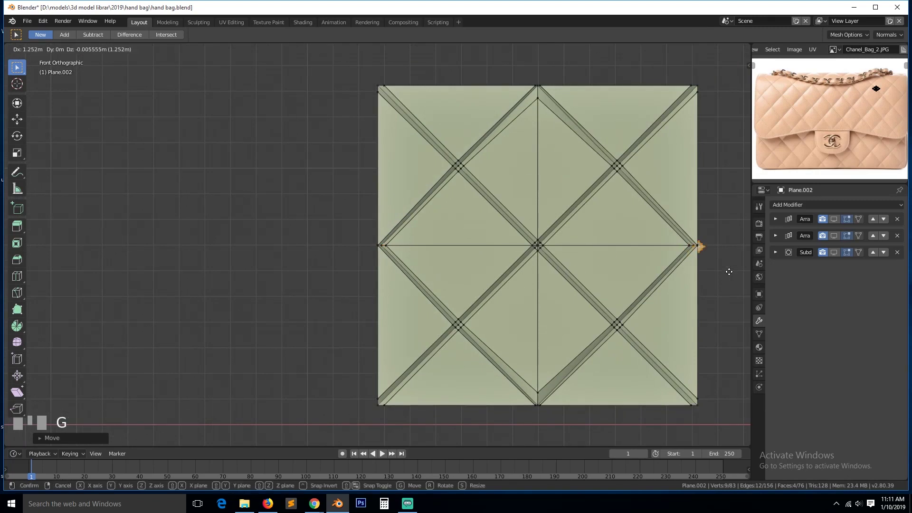
left_click(727, 271)
key("KP_Decimal")
scroll(452, 265, "down", 2)
scroll(457, 267, "up", 3)
key("g")
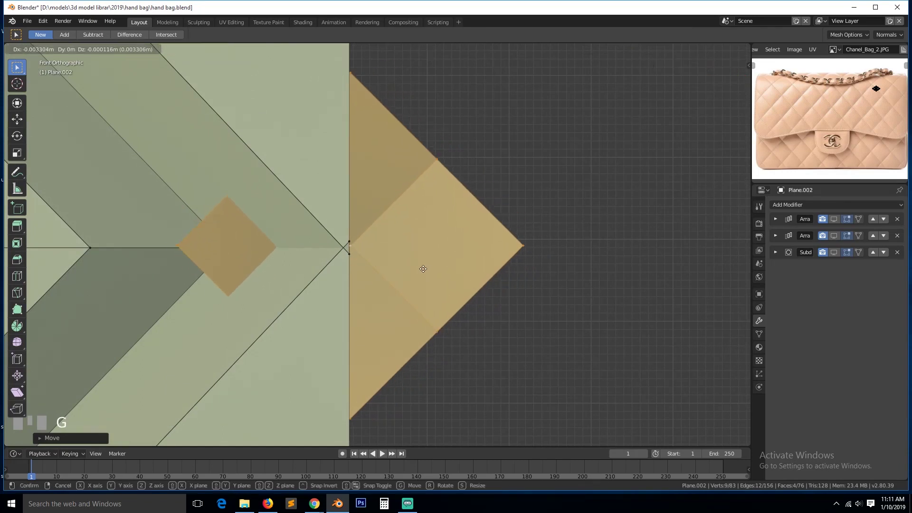
left_click(421, 269)
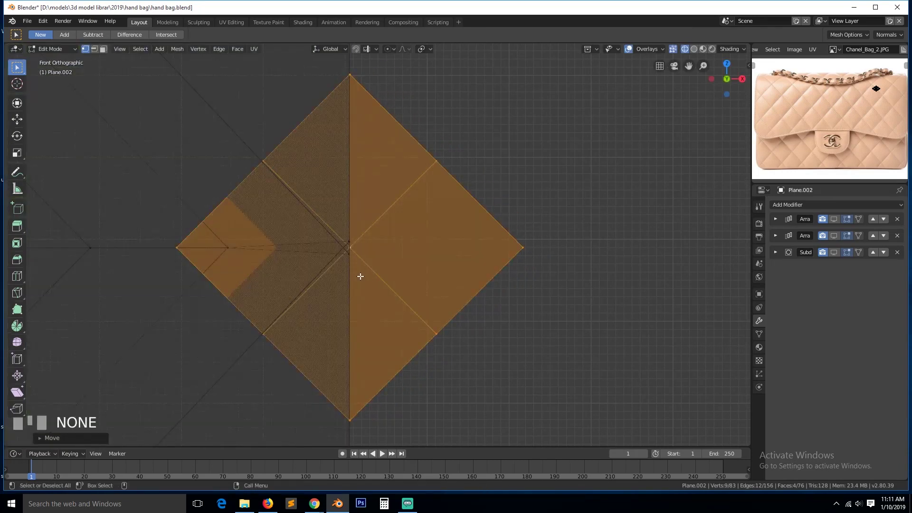
Connect the upper and lower corner vertices of the right-hand diamond with a vertical edge through its middle
left_click(352, 75)
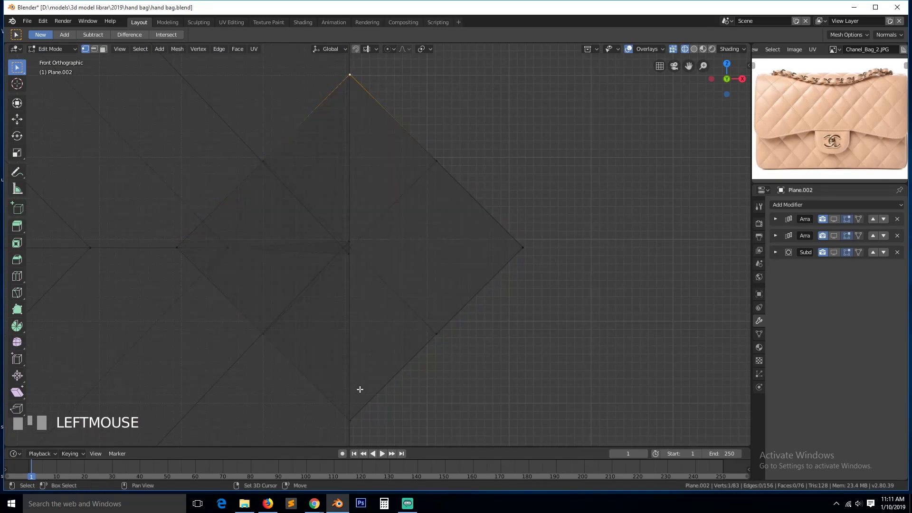
left_click(357, 418, "shift")
key("h")
key("ctrl+z")
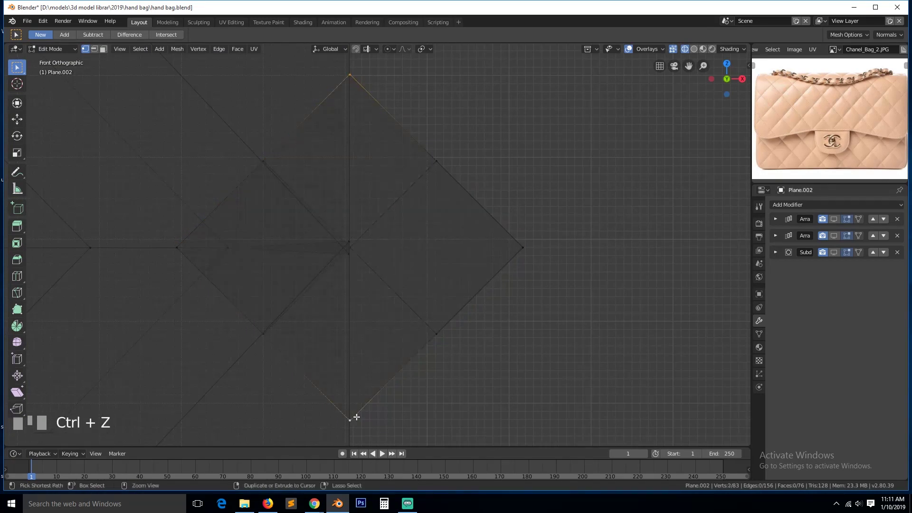
key("j")
key("alt+a")
key("z")
scroll(352, 265, "down", 1)
scroll(350, 269, "up", 1)
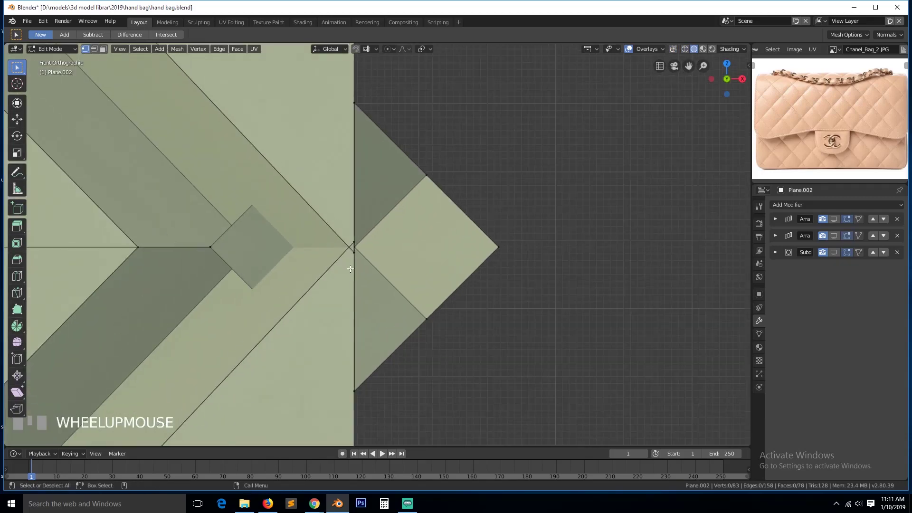
In wireframe shading, merge the two close vertices at the tile's right corner at their center
key("z")
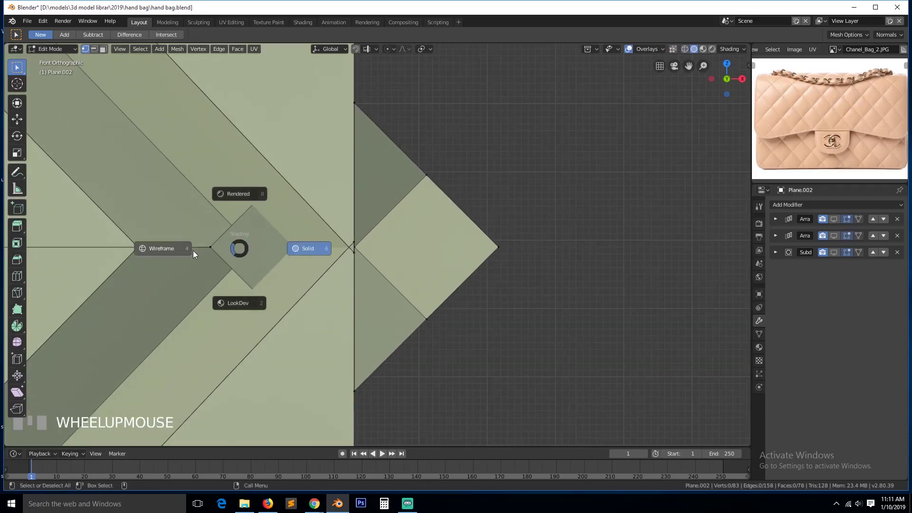
left_click(254, 247)
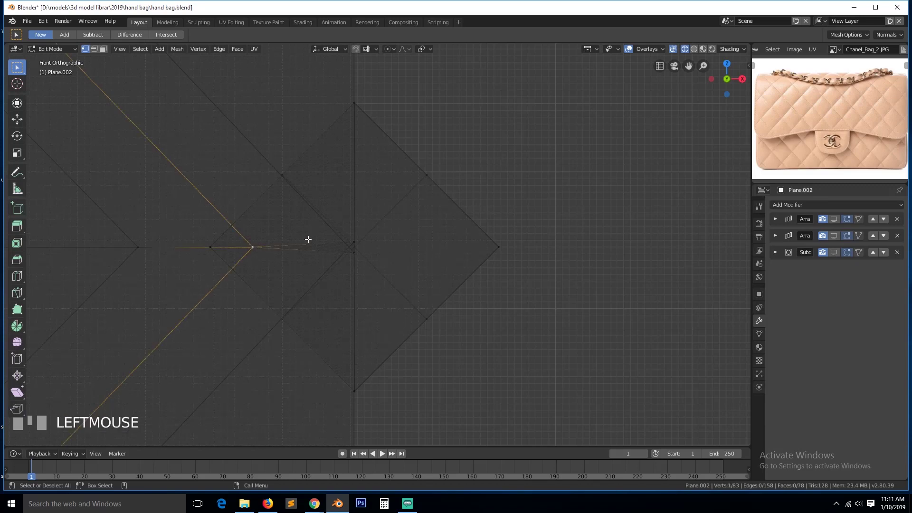
key("g")
right_click(358, 236)
left_click(356, 258, "shift")
key("m")
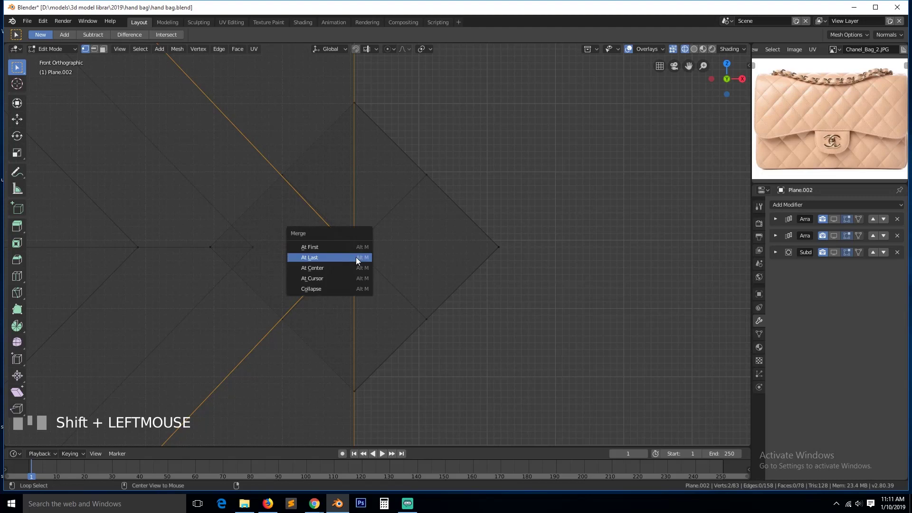
left_click(353, 264)
Return to solid shading and delete the merged corner vertex behind the duplicated diamond
key("z")
left_click(461, 265)
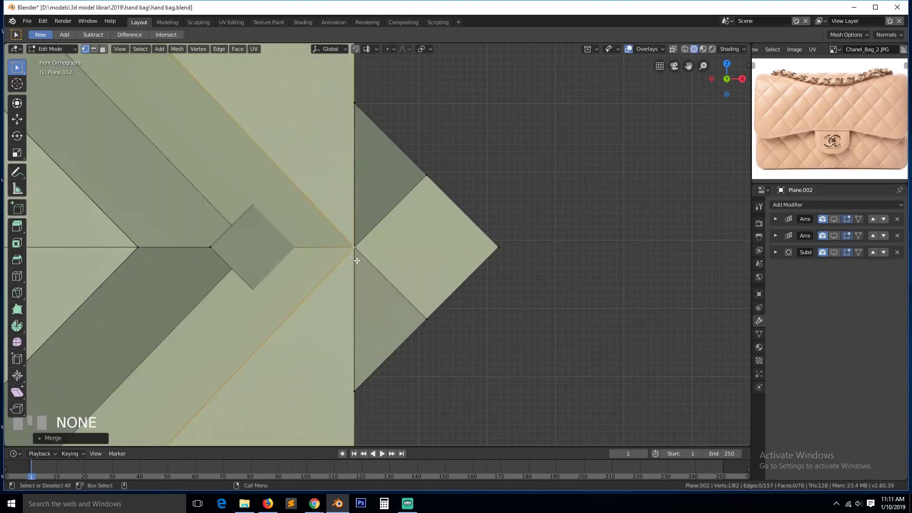
key("x")
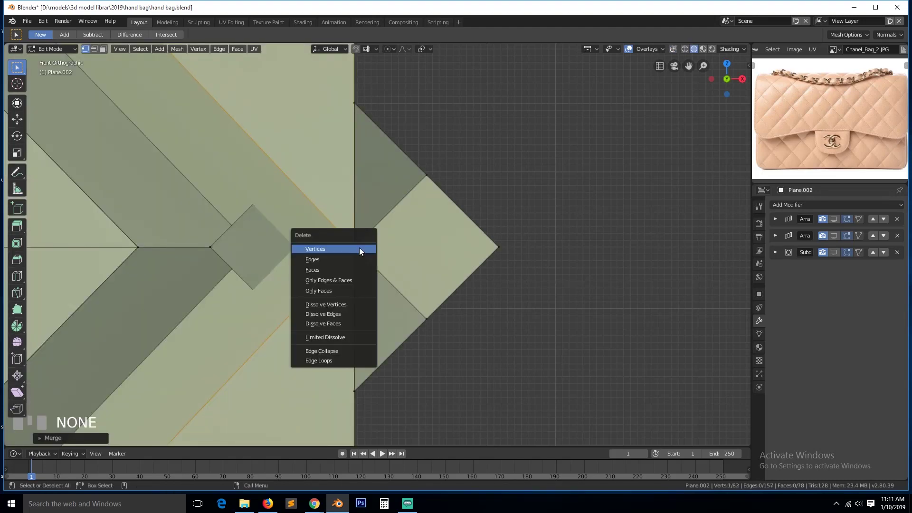
left_click(359, 247)
scroll(273, 261, "down", 1)
Connect the left and right corner vertices of the right-hand diamond with a horizontal edge and check it in perspective
key("z")
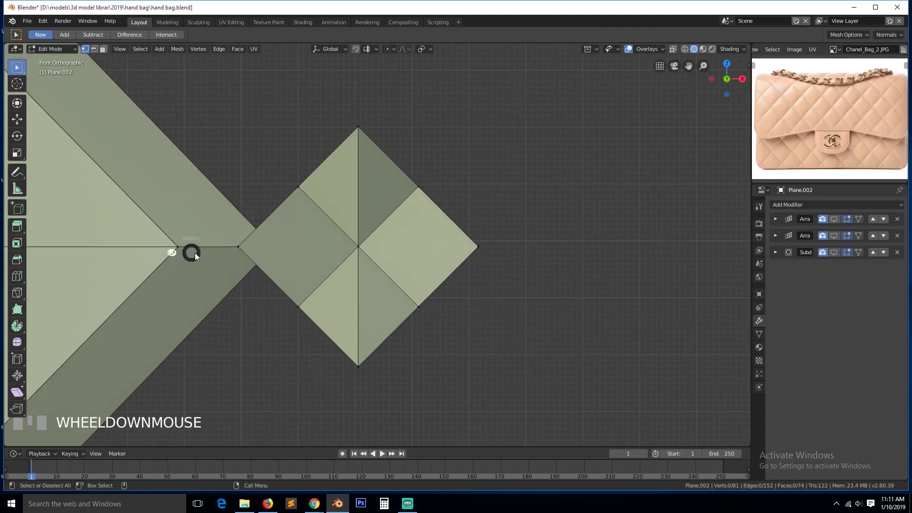
left_click(238, 247)
left_click(477, 249, "shift")
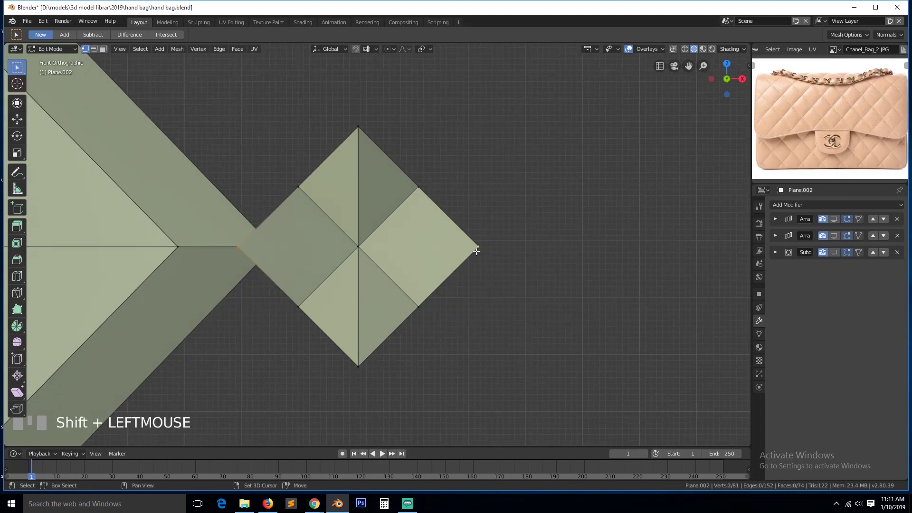
key("j")
key("alt+a")
key("grave")
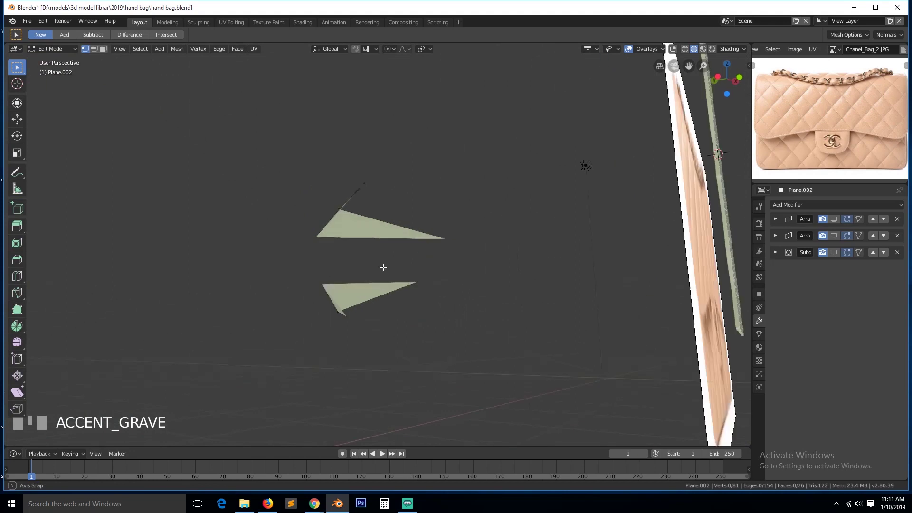
key("KP_1")
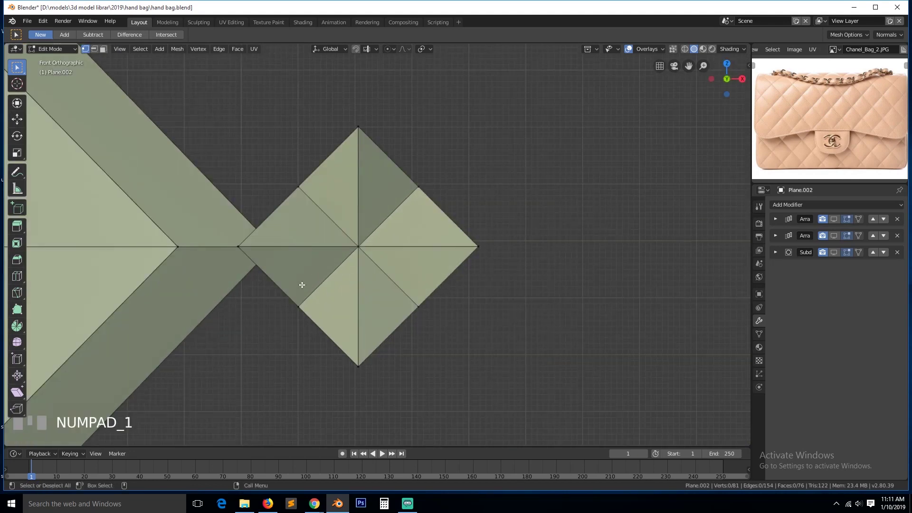
scroll(295, 279, "down", 1)
key("z")
left_click(216, 279)
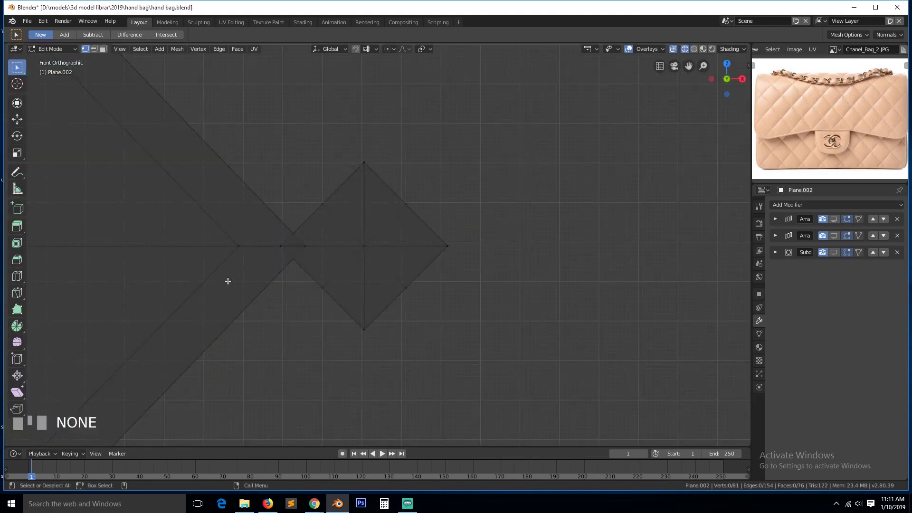
scroll(260, 277, "up", 1)
left_click(278, 253)
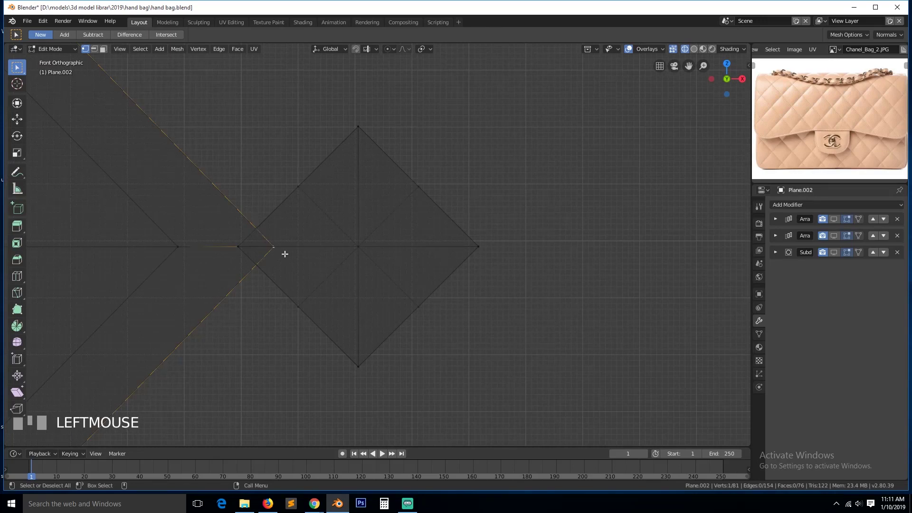
left_click(364, 245, "shift")
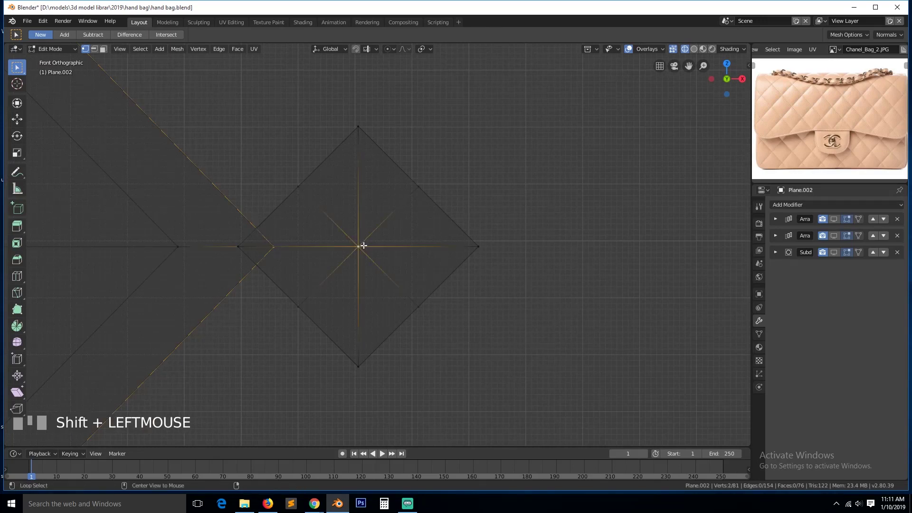
scroll(362, 246, "down", 12)
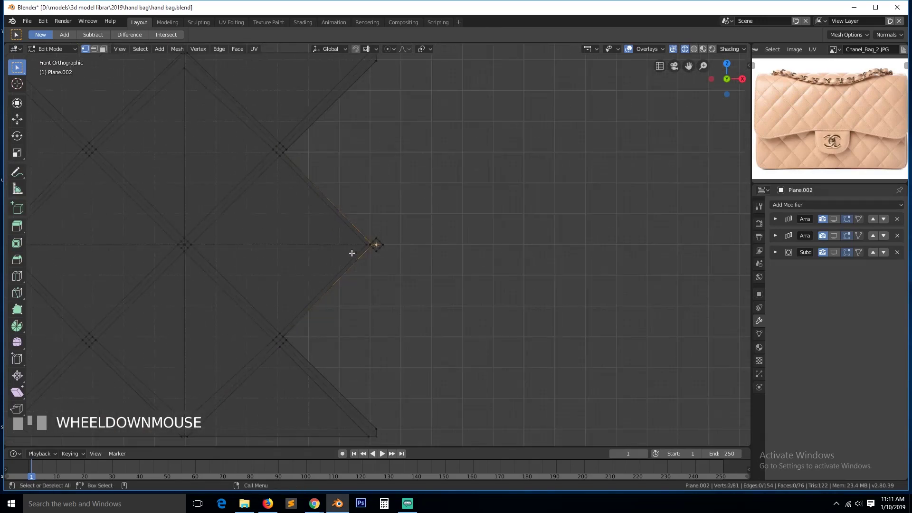
key("alt+a")
key("z")
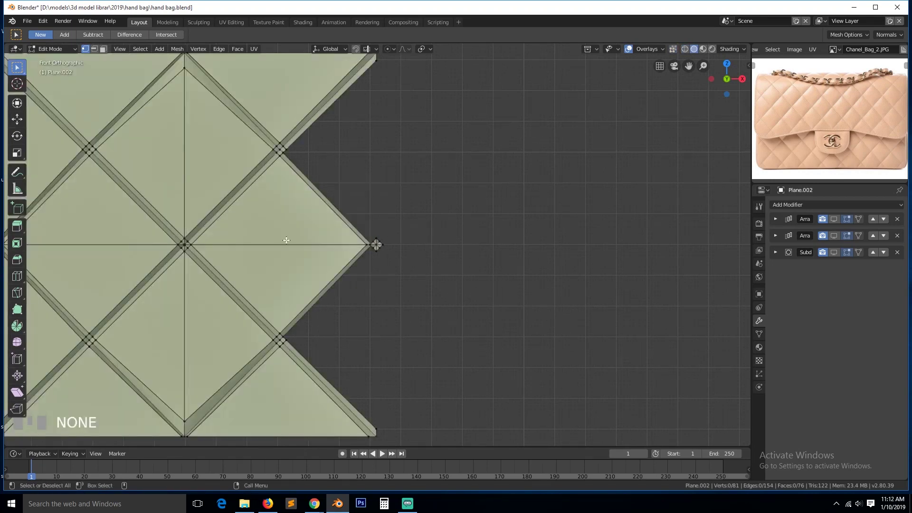
Fill a groove face between the upper-right crossing's outer edge and the facing edge of the right-hand diamond
scroll(294, 236, "up", 3)
scroll(305, 232, "down", 1)
scroll(306, 232, "up", 2)
scroll(309, 234, "down", 1)
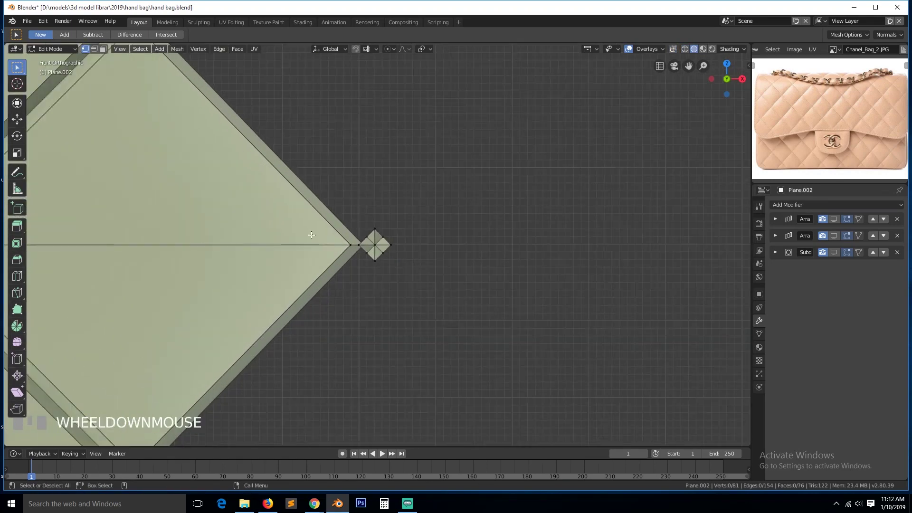
scroll(313, 236, "down", 1)
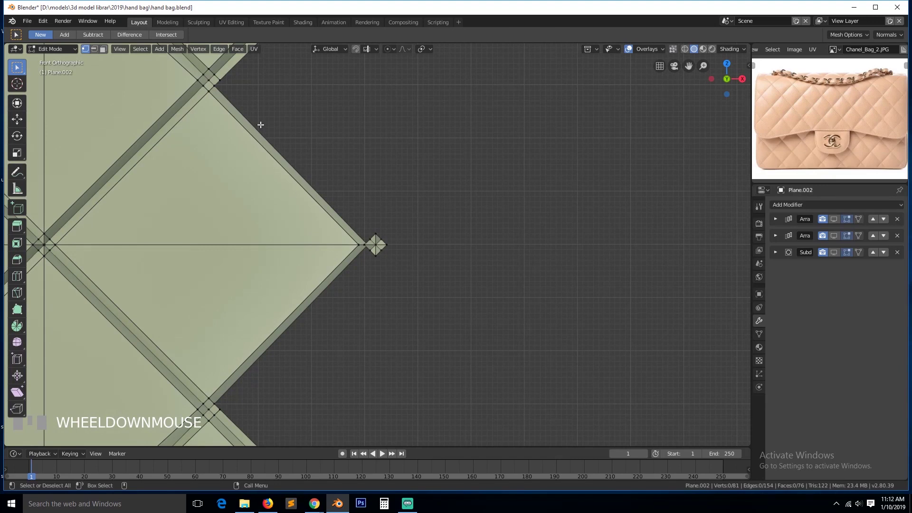
key("2")
left_click(352, 226)
scroll(359, 226, "up", 4)
left_click(359, 226, "shift")
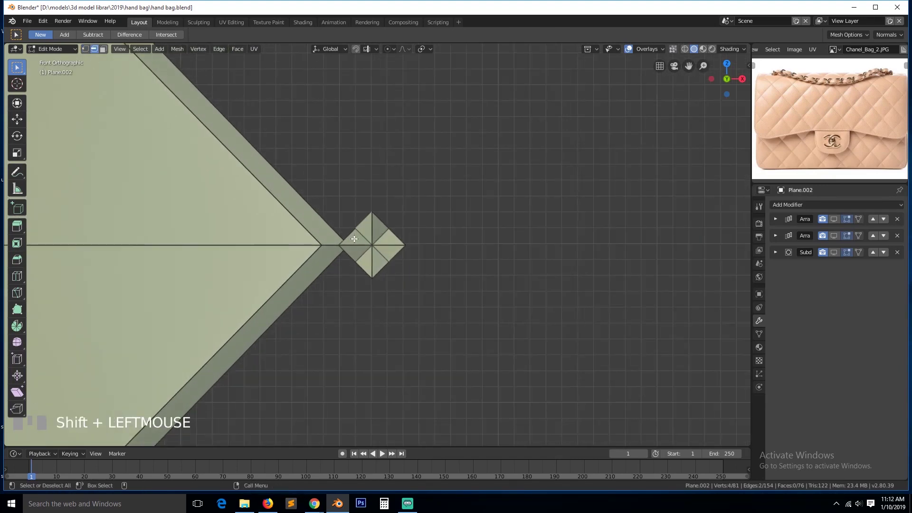
key("f")
scroll(340, 241, "down", 1)
key("alt+a")
scroll(331, 207, "down", 1)
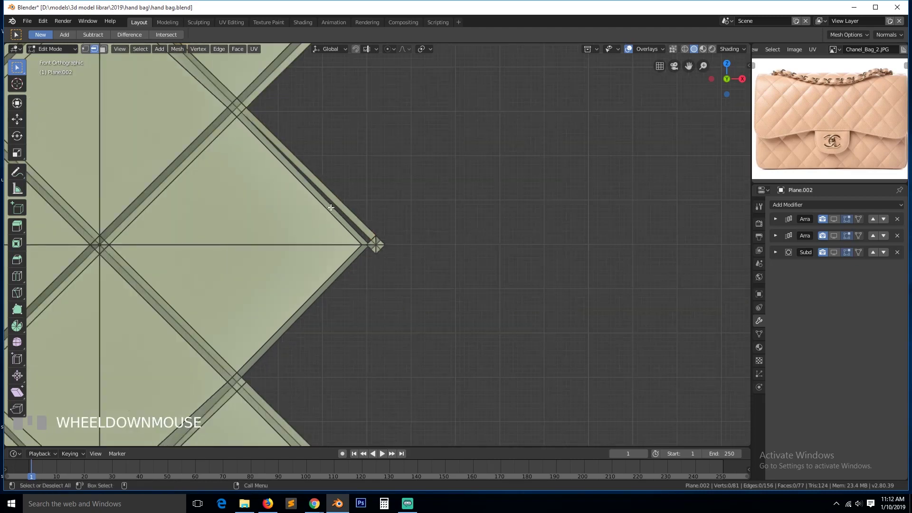
In wireframe shading, merge the two close vertices on the upper-left side of the right-hand diamond
scroll(328, 238, "up", 2)
key("1")
key("shift+z")
left_click(338, 218)
left_click(340, 217, "shift")
key("alt+m")
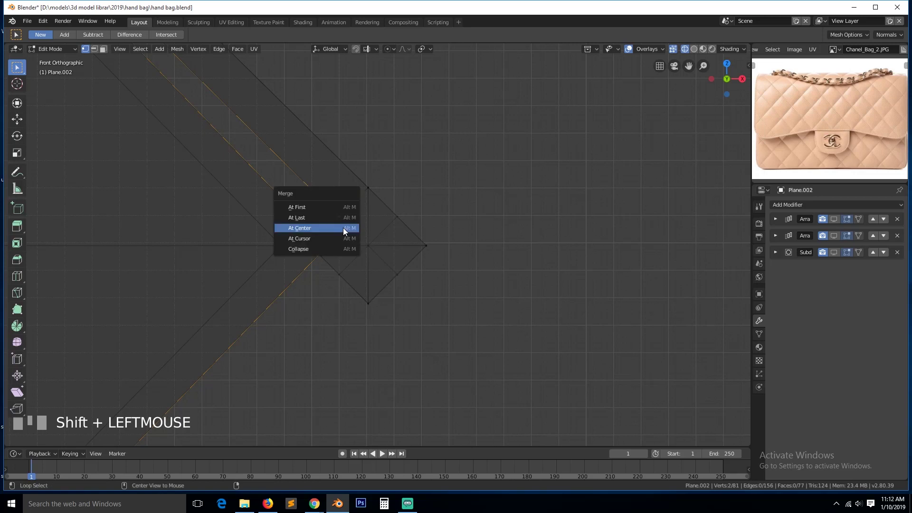
left_click(342, 218)
Merge the right quilt panel's corner vertex onto the small diamond's left vertex and return to solid shading
left_click_drag(339, 218, 281, 245)
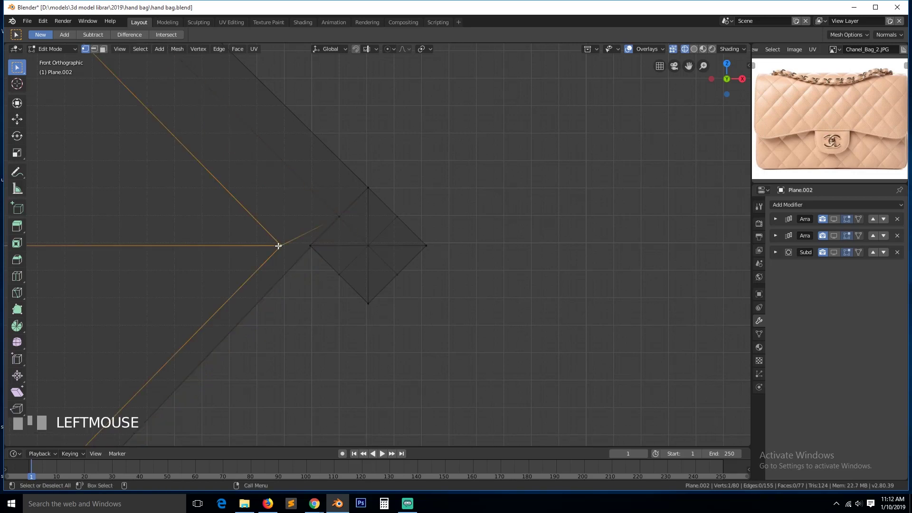
left_click(307, 245, "shift")
key("alt+m")
left_click(297, 243)
key("alt+a")
key("z")
left_click(390, 261)
scroll(413, 287, "down", 5)
scroll(401, 297, "down", 3)
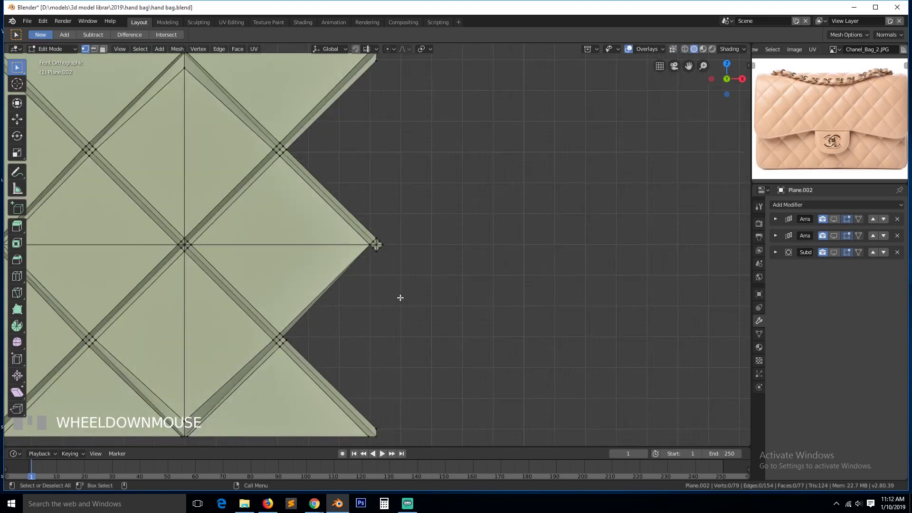
Delete the outer edge of the groove running from the lower-right crossing to the right-hand diamond
scroll(401, 297, "up", 3)
scroll(281, 352, "down", 3)
scroll(280, 352, "up", 3)
key("2")
left_click(250, 365)
key("x")
left_click(249, 374)
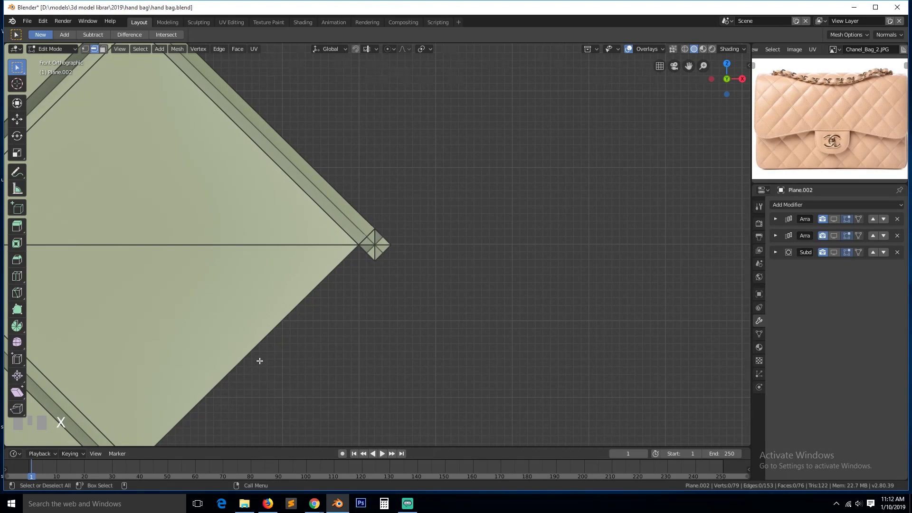
Fill the inner groove face between the lower-right crossing and the right-hand diamond
scroll(250, 378, "down", 1)
left_click(238, 378)
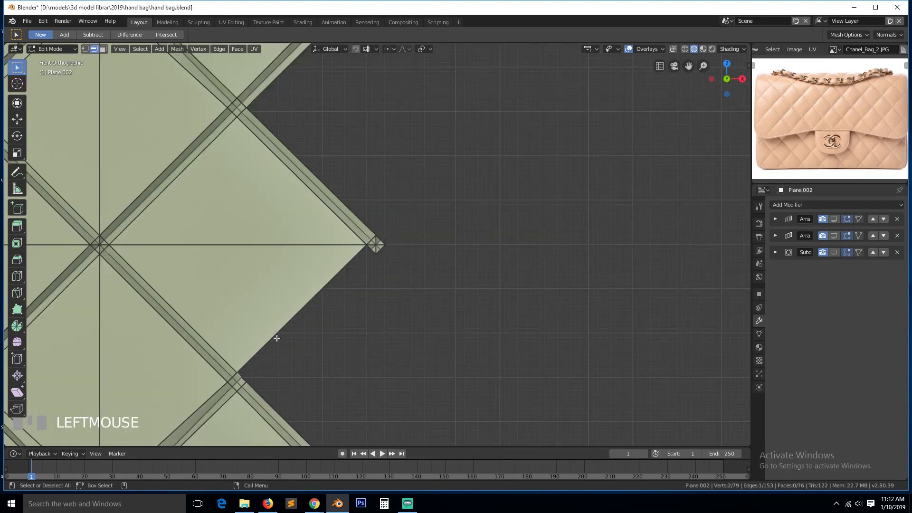
scroll(351, 255, "up", 4)
left_click(339, 295, "shift")
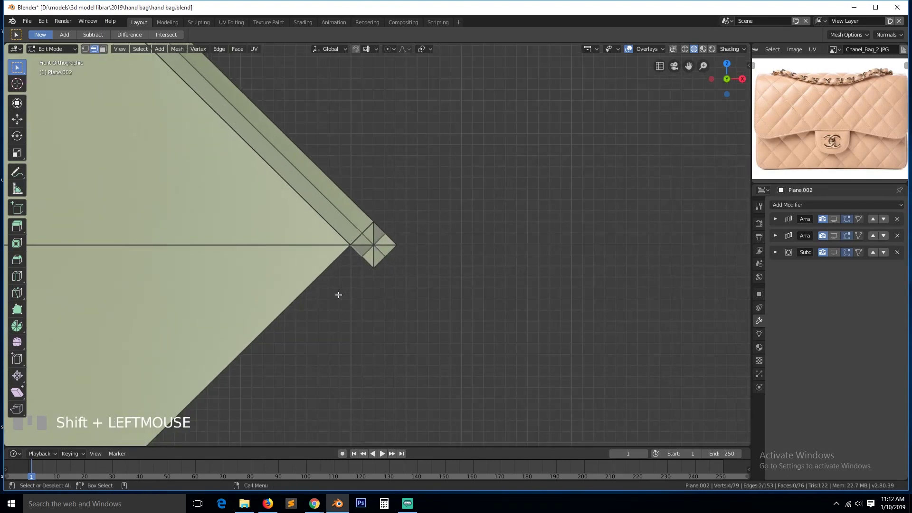
scroll(329, 312, "down", 2)
key("alt+a")
Fill the outer groove face between the lower-right crossing and the right-hand diamond, and save the file
left_click(244, 381)
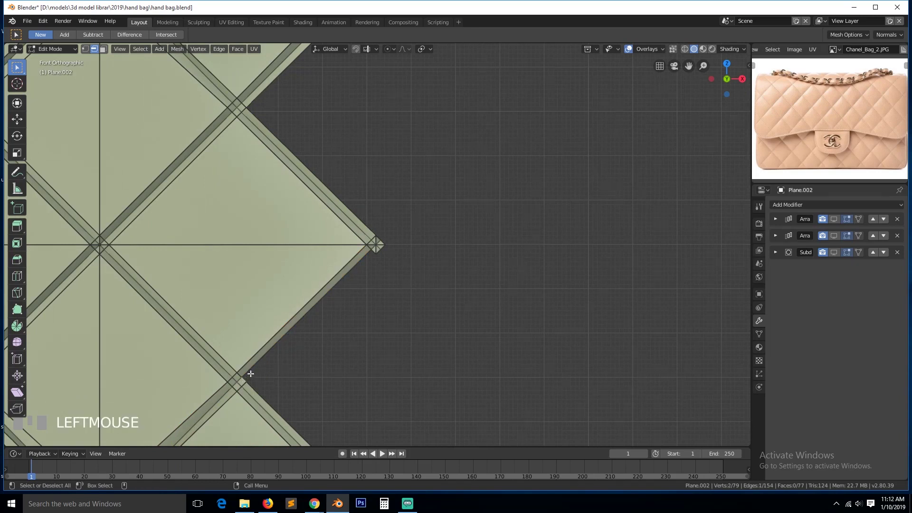
left_click(372, 251, "shift")
key("f")
key("alt+a")
scroll(351, 312, "down", 3)
scroll(326, 352, "up", 3)
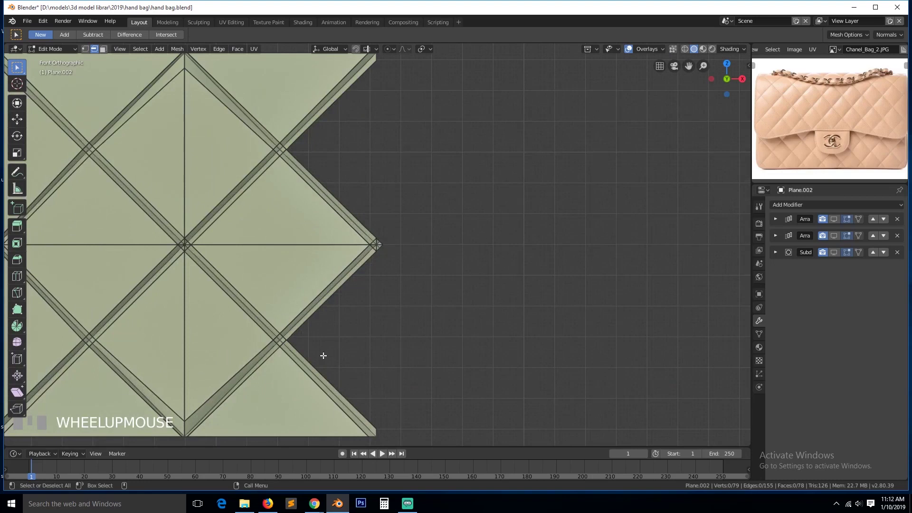
scroll(324, 355, "down", 3)
key("ctrl+s")
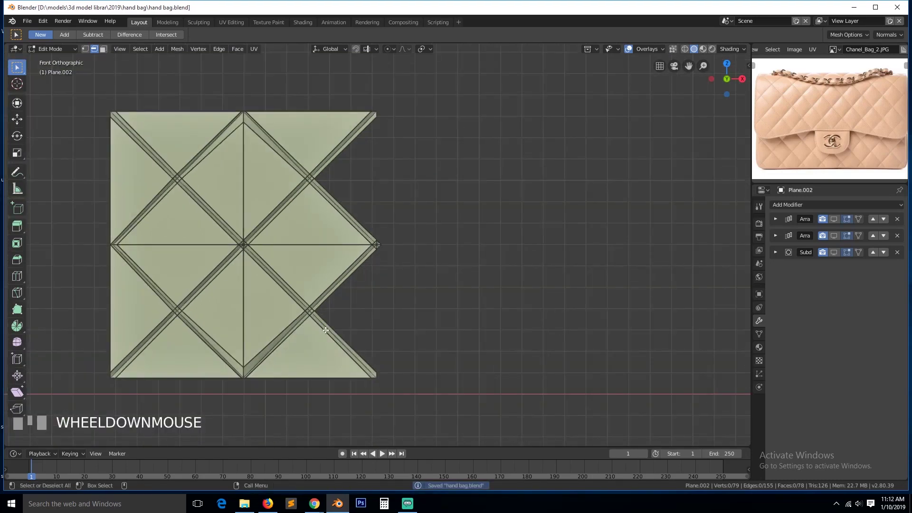
scroll(327, 308, "up", 3)
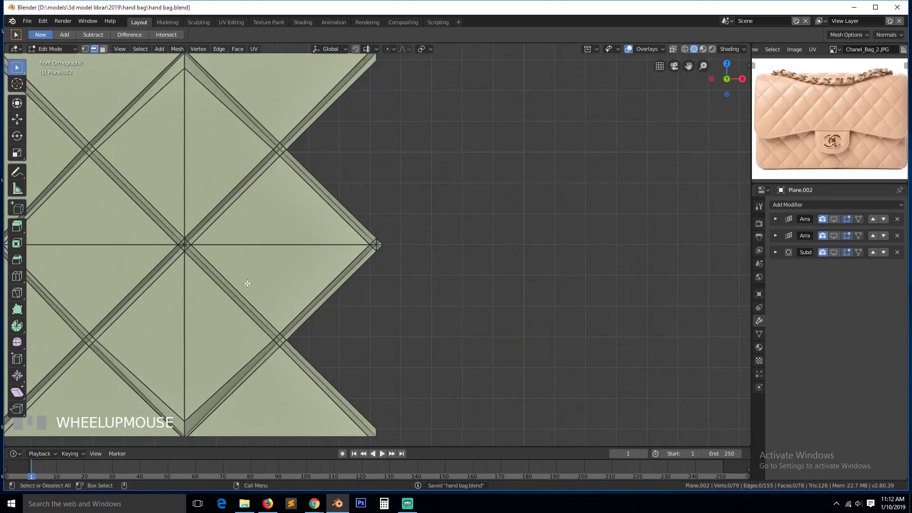
scroll(324, 294, "down", 3)
scroll(275, 278, "up", 1)
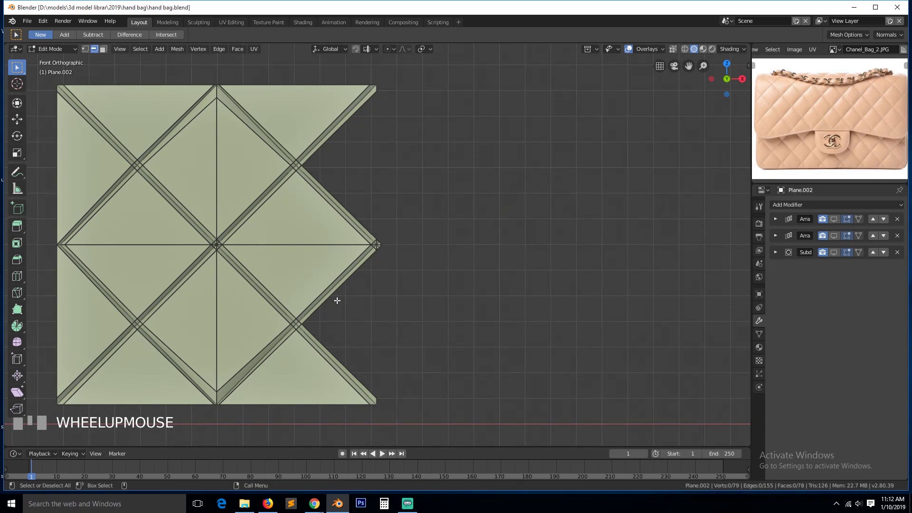
scroll(338, 311, "up", 1)
scroll(311, 354, "down", 1)
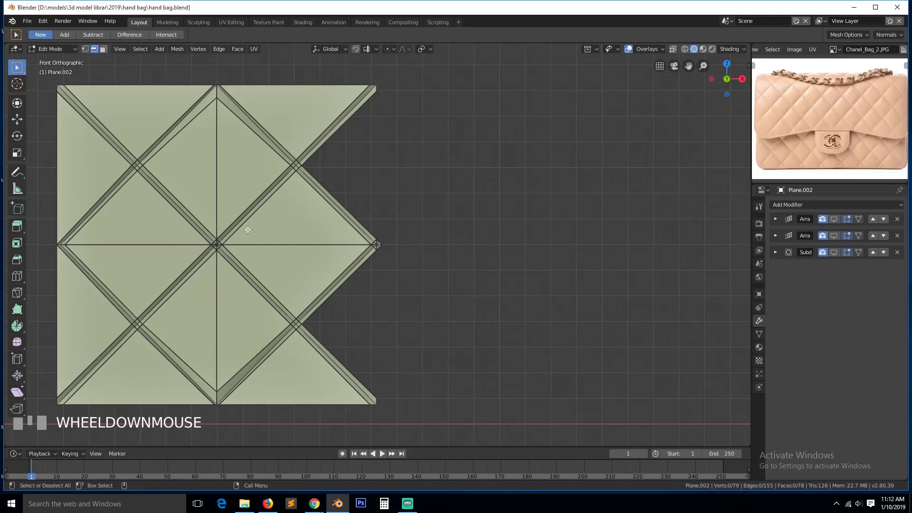
scroll(259, 241, "up", 2)
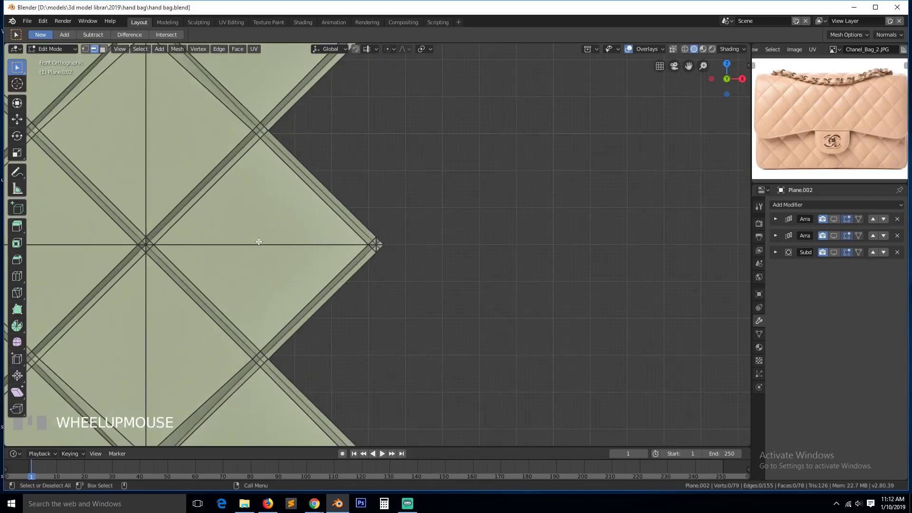
scroll(237, 233, "down", 3)
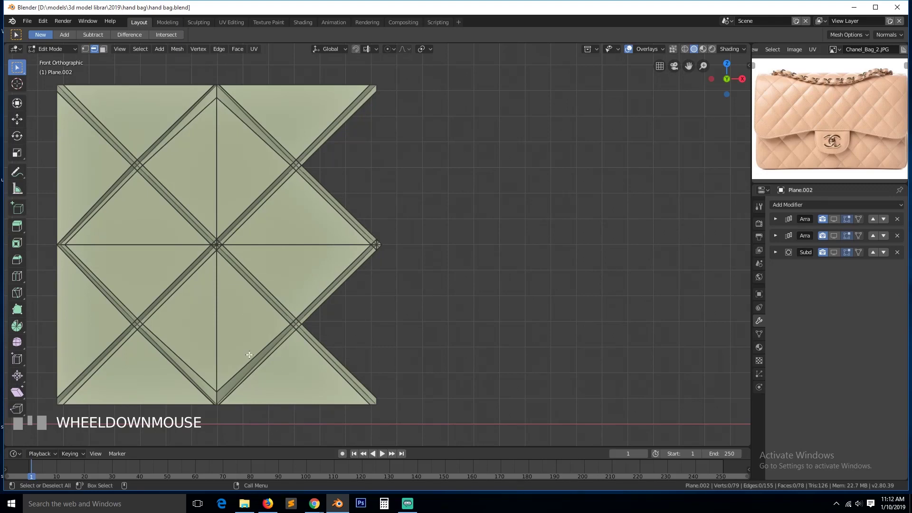
Select the whole diamond junction at the tile's center and place a duplicate of it at the top-center groove junction
key("1")
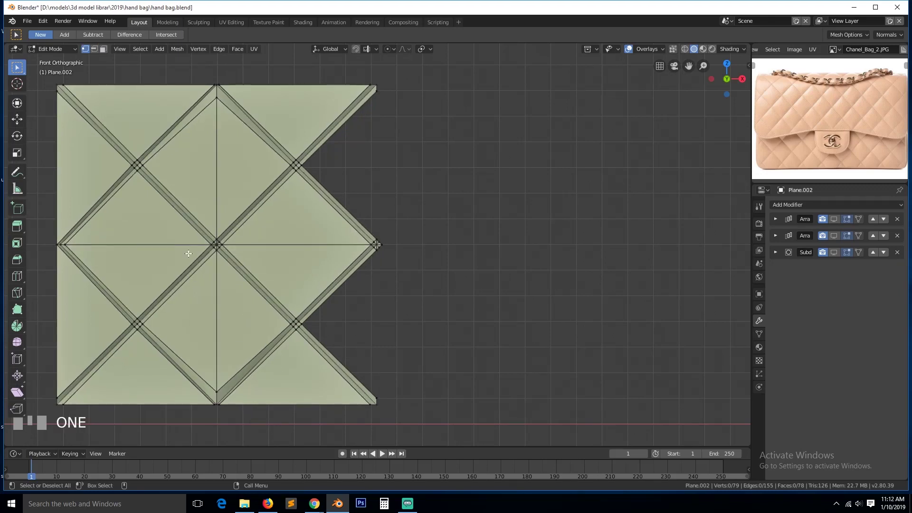
left_click(217, 245)
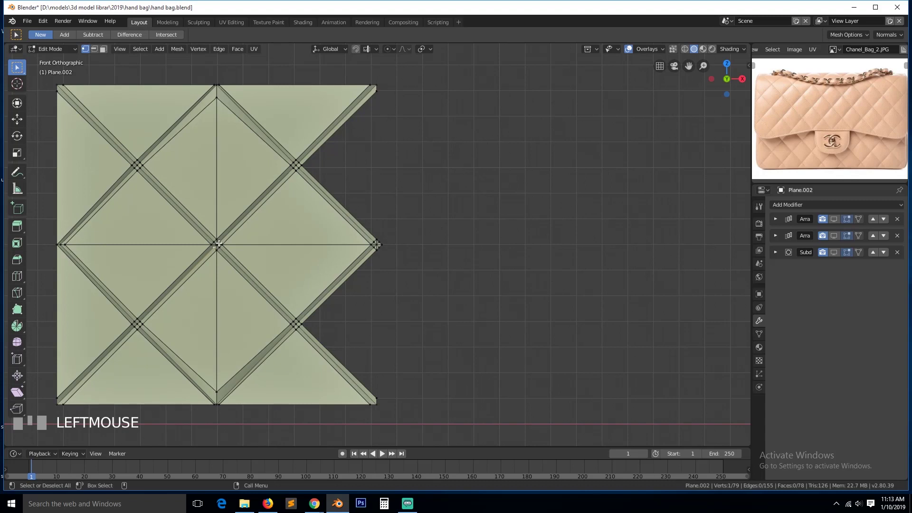
key("ctrl+KP_Add")
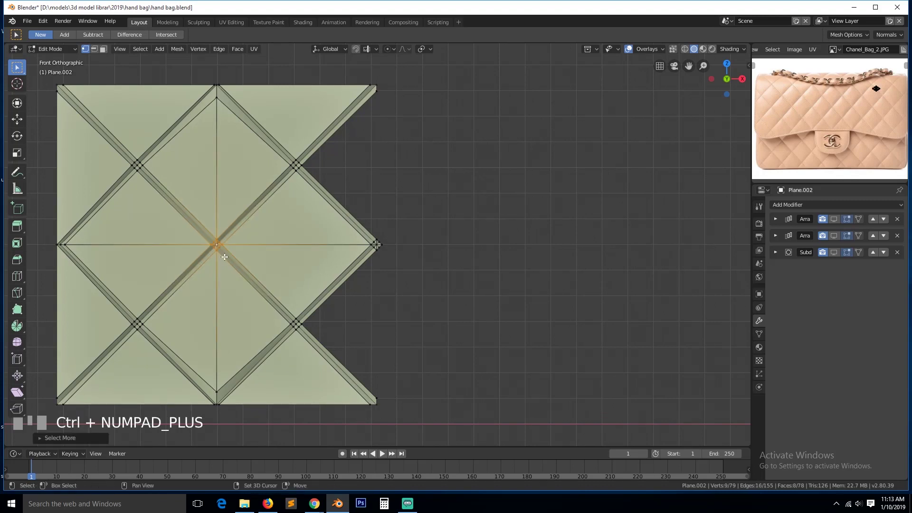
key("shift+d")
left_click(237, 99)
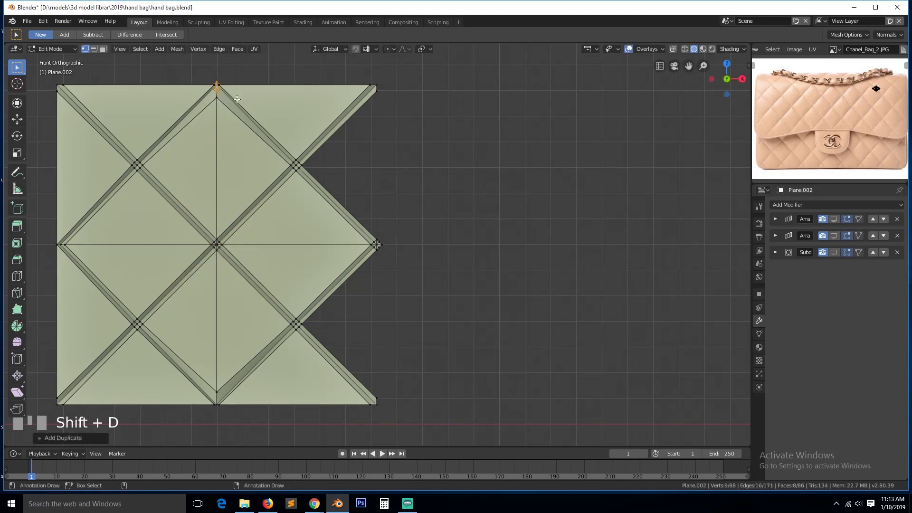
Move the duplicated diamond about 0.0087 m along Z so its center sits on the tile's top edge
key("KP_Decimal")
key("g")
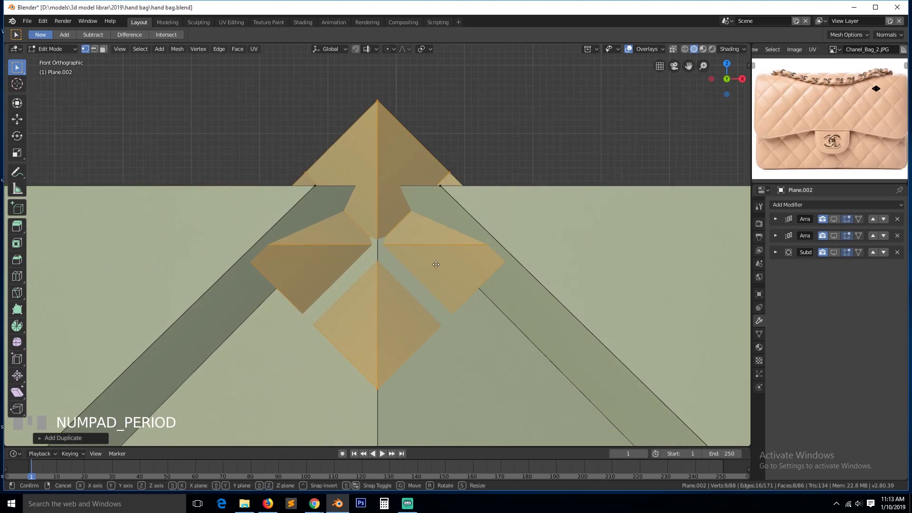
key("y")
key("z")
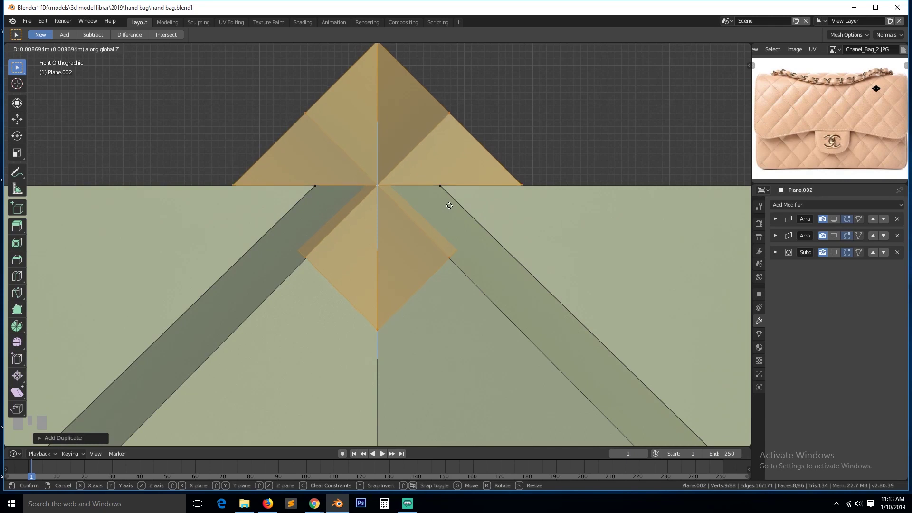
left_click(451, 207)
In wireframe shading, delete the old groove vertex beneath the top-center diamond, and return to solid shading
key("z")
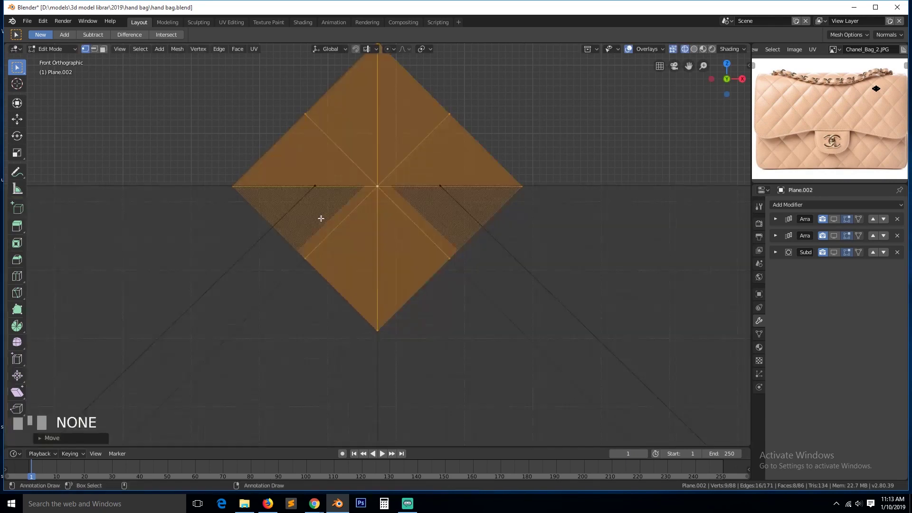
left_click(378, 197)
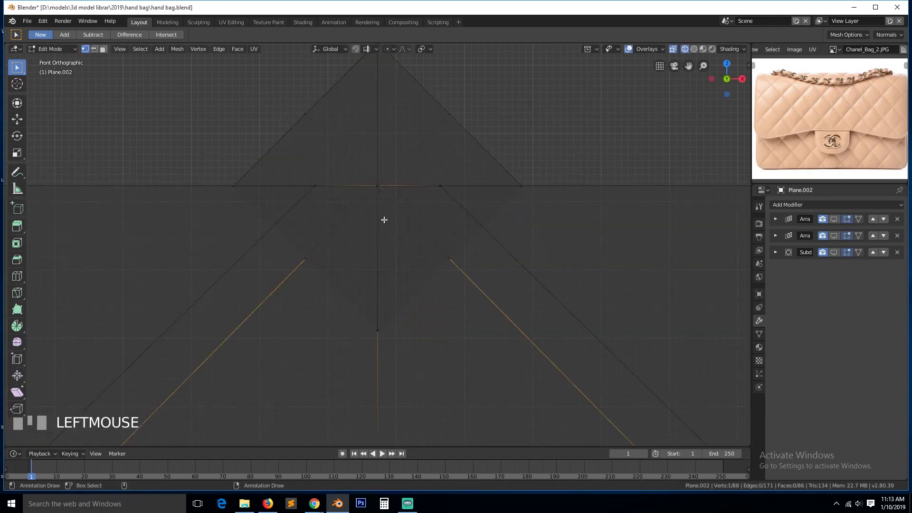
scroll(384, 219, "down", 3)
key("x")
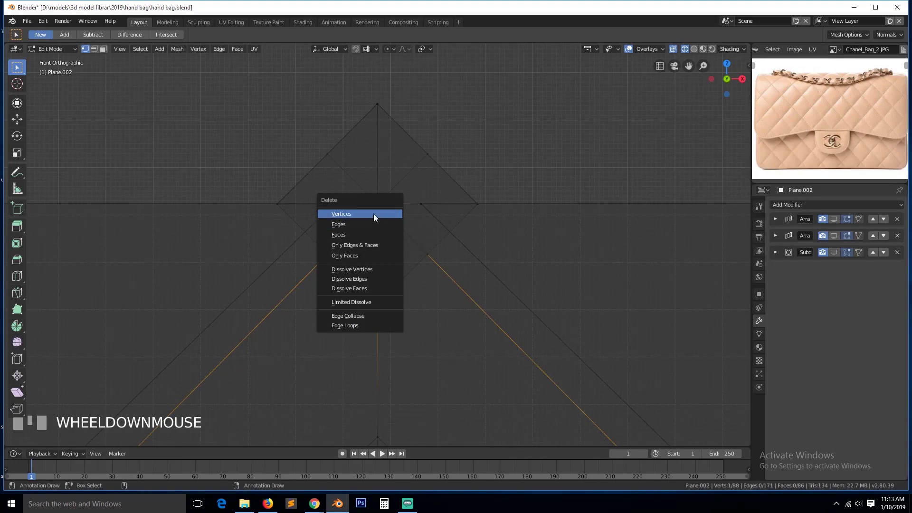
left_click(373, 215)
key("z")
Fill the outer groove face between the top-center diamond's lower-right edge and the upper-right crossing
key("grave")
middle_click_drag(521, 255, 484, 358)
scroll(502, 286, "down", 5)
key("2")
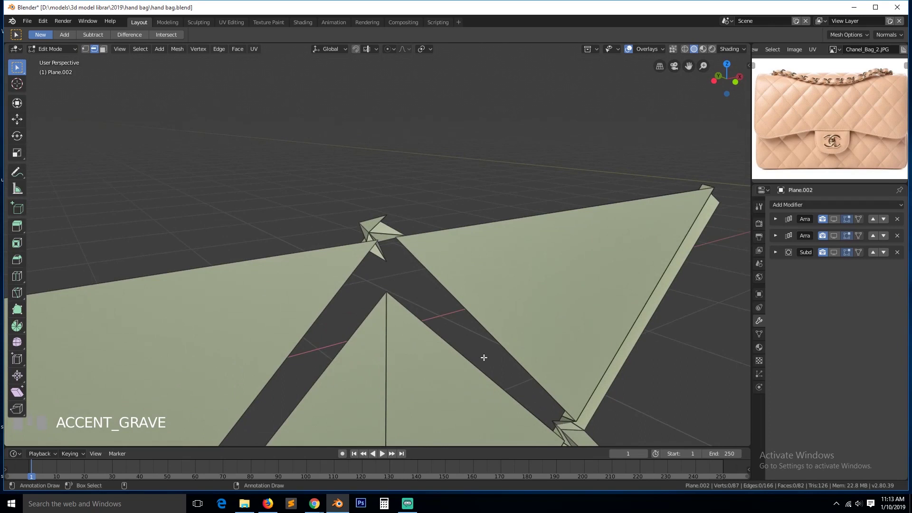
left_click(388, 249)
key("grave")
middle_click_drag(388, 249, 555, 414)
left_click(537, 403, "shift")
key("f")
Fill the inner groove face between the top-center diamond and the upper-right crossing
key("grave")
left_click(554, 414)
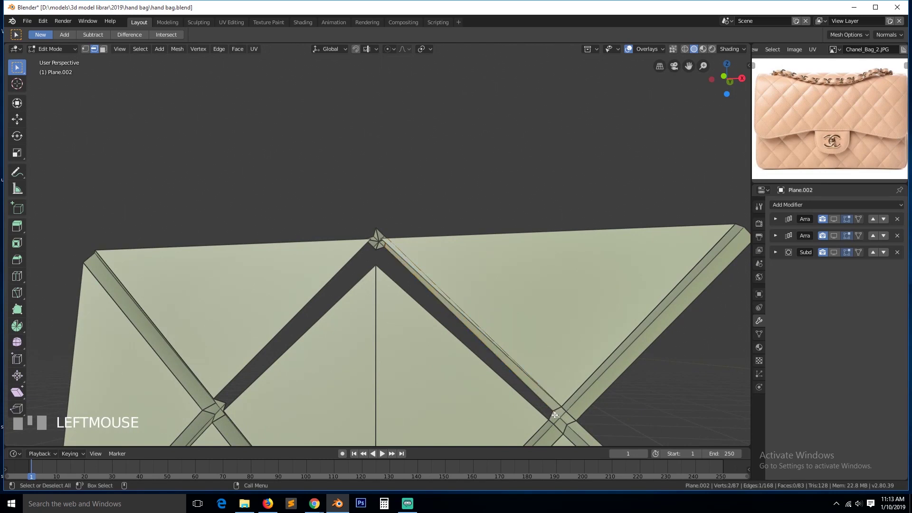
scroll(494, 386, "up", 3)
key("grave")
middle_click_drag(388, 281, 435, 346)
left_click(386, 257, "shift")
key("f")
key("grave")
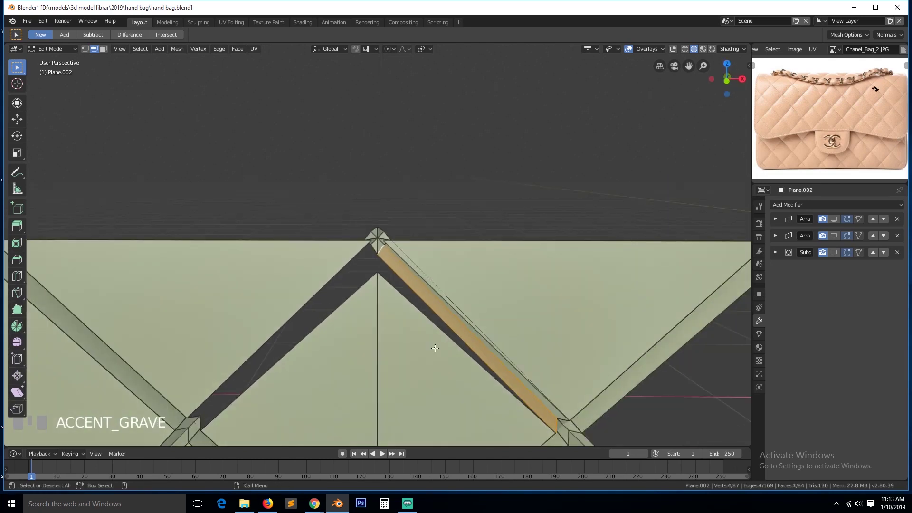
In front view, merge the central panel's top vertex with the top-center diamond's bottom vertex using At Last
key("KP_1")
scroll(431, 347, "up", 3)
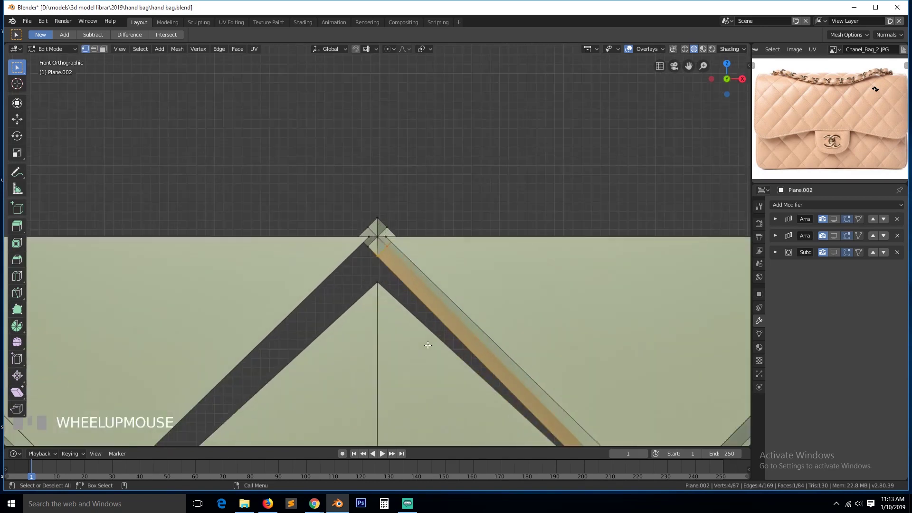
left_click(378, 246)
left_click(377, 255, "shift")
key("alt+m")
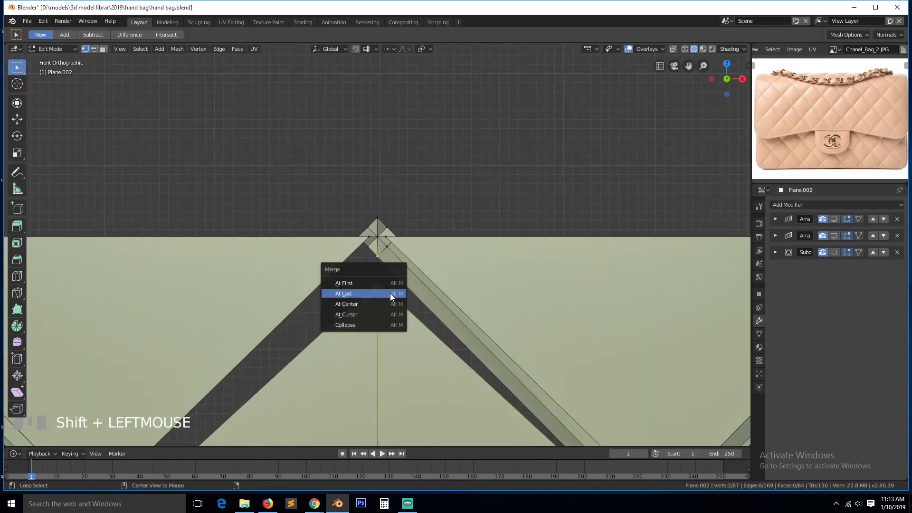
left_click(391, 292)
Merge the upper-right panel's left corner vertex with the neighboring vertex of the top-center diamond
scroll(414, 231, "up", 1)
left_click(414, 231, "shift")
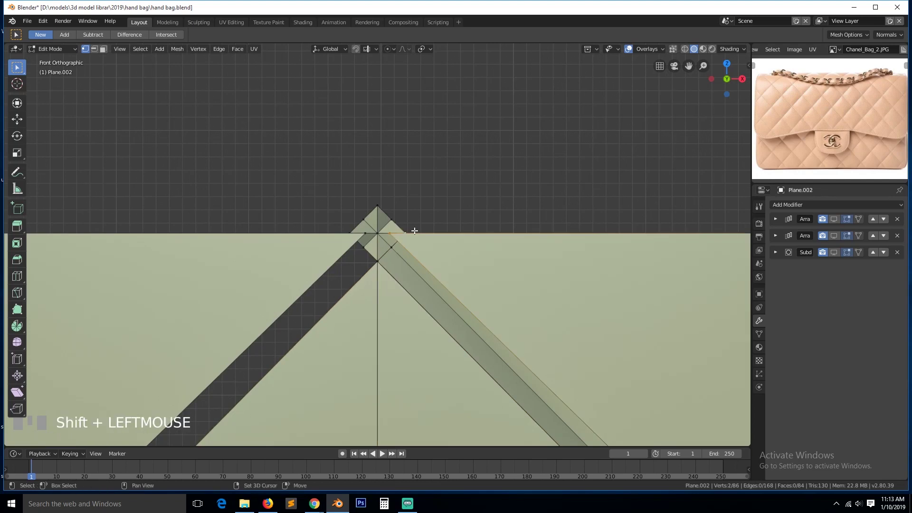
key("alt+m")
left_click(414, 231)
scroll(468, 304, "down", 4)
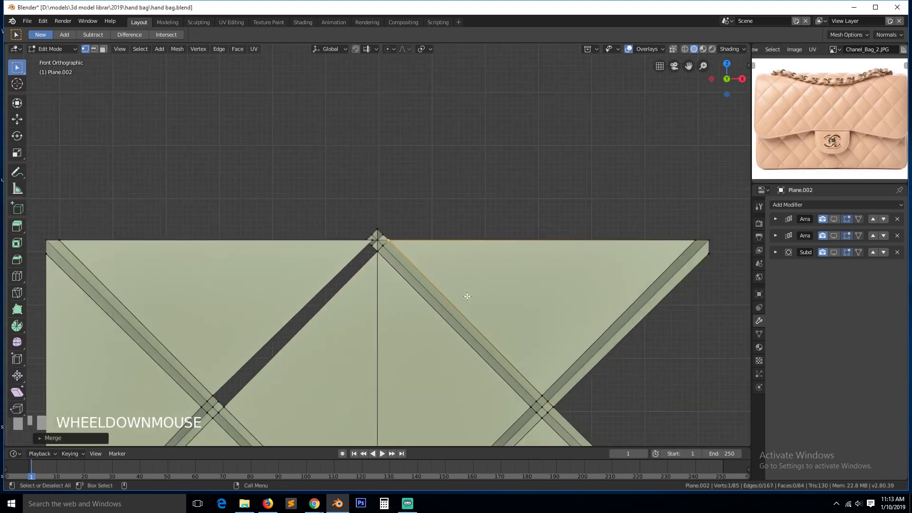
key("a")
scroll(470, 311, "up", 2)
scroll(464, 315, "down", 1)
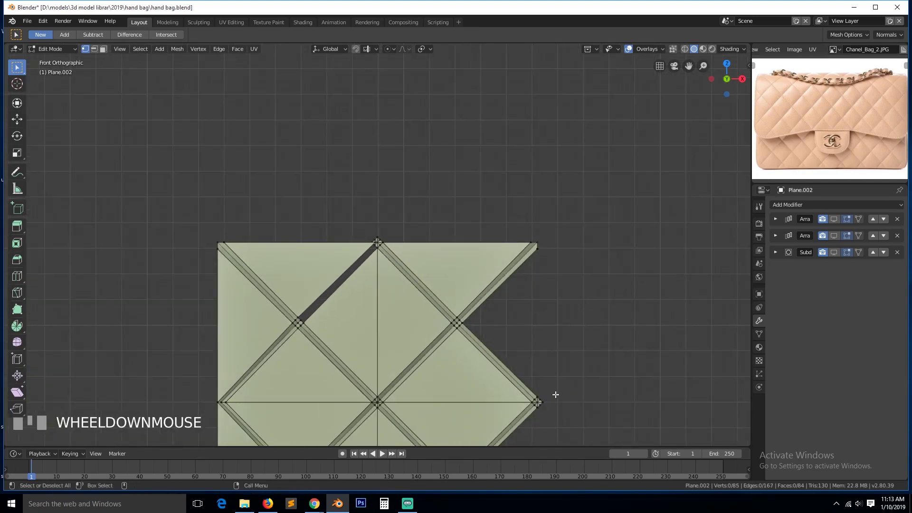
Fill the triangular notch on the tile's right side between the upper-right groove and the right-hand diamond's groove
key("2")
left_click(513, 326)
left_click(515, 358, "shift")
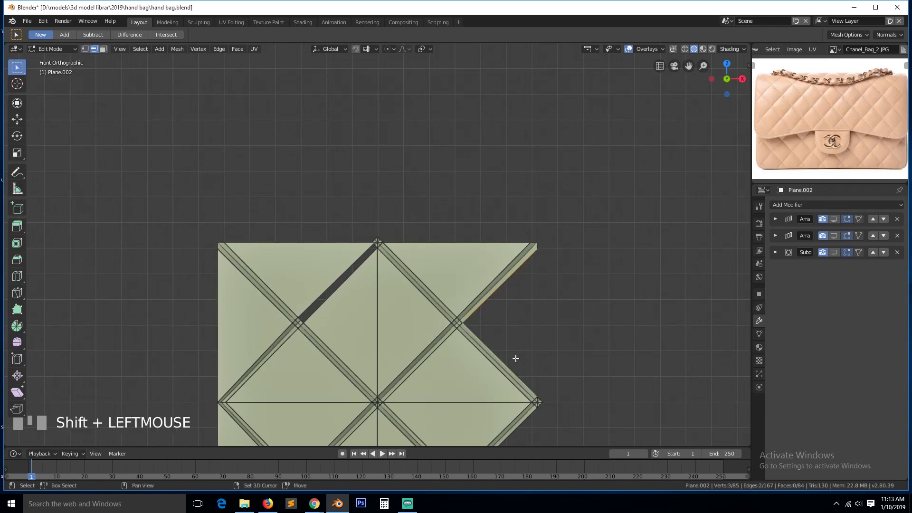
key("f")
scroll(529, 353, "up", 3)
key("a")
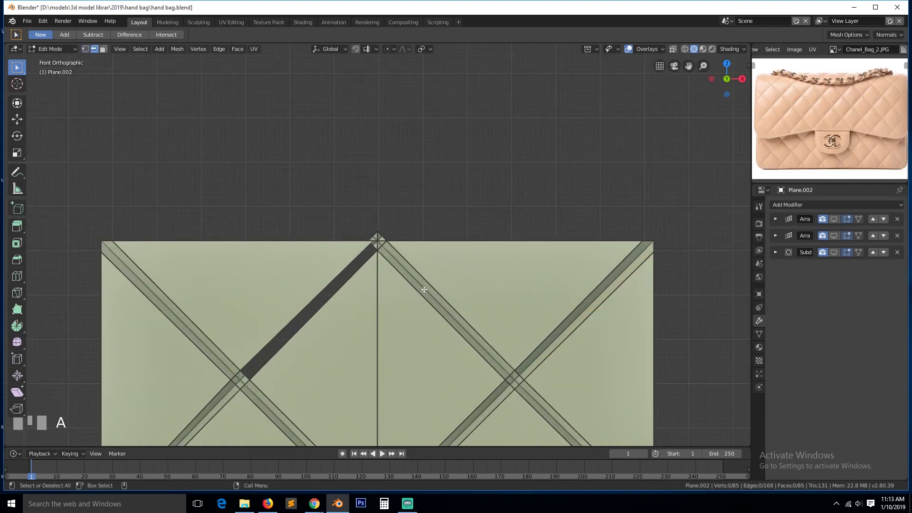
Duplicate the top-center diamond, including its eight surrounding triangles, and place the copy over the tile's upper-right corner
key("1")
left_click(378, 242)
key("ctrl+KP_Add")
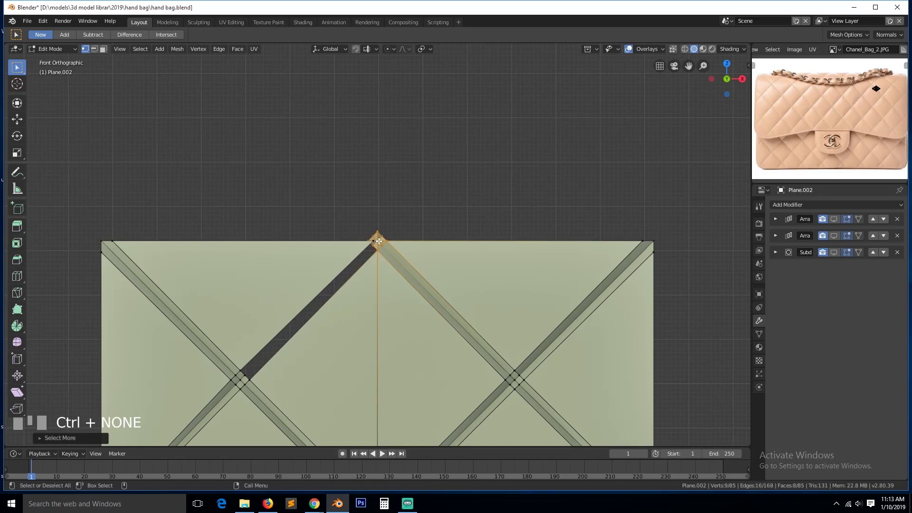
key("shift+d")
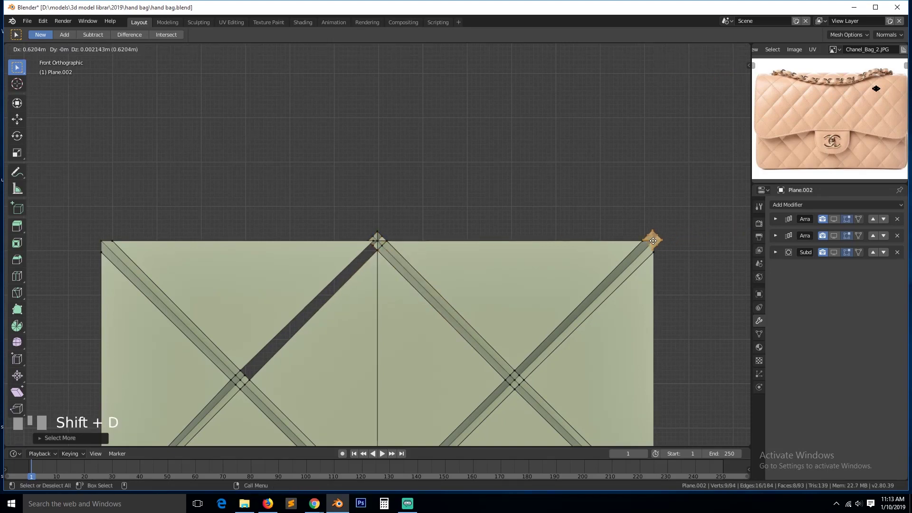
left_click(680, 239)
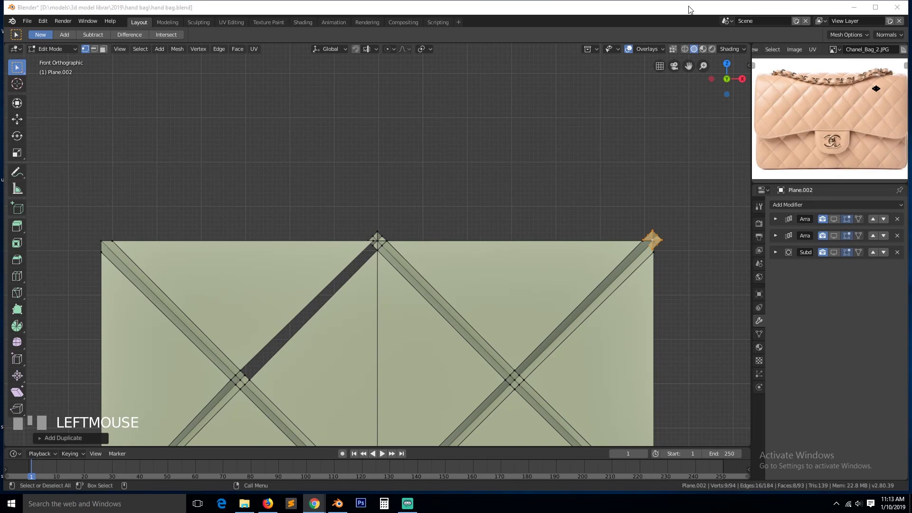
In wireframe shading, move the duplicated diamond so that its center sits on the tile's upper-right corner vertex
left_click(671, 7)
key("KP_Decimal")
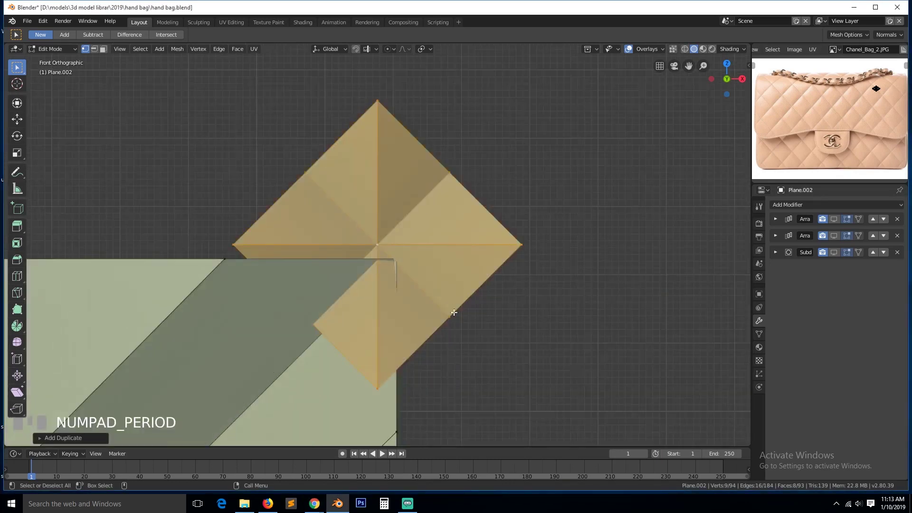
key("z")
left_click(319, 292)
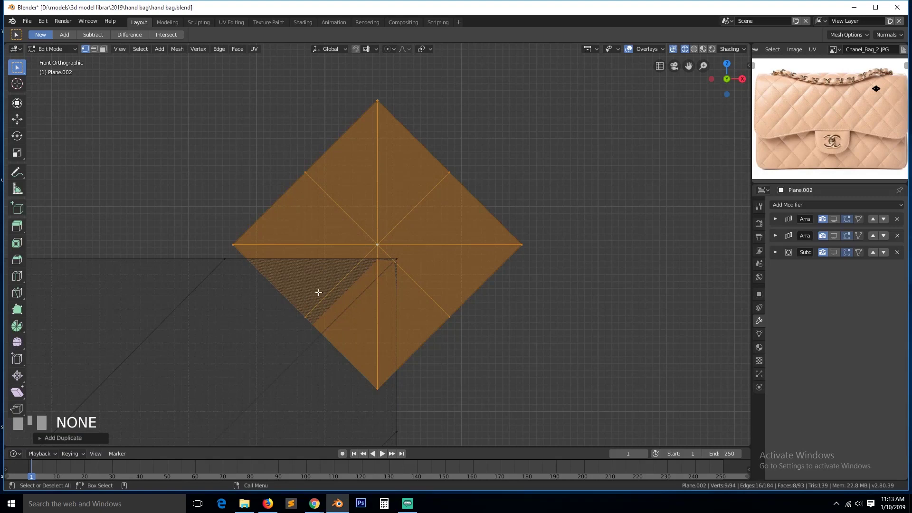
key("g")
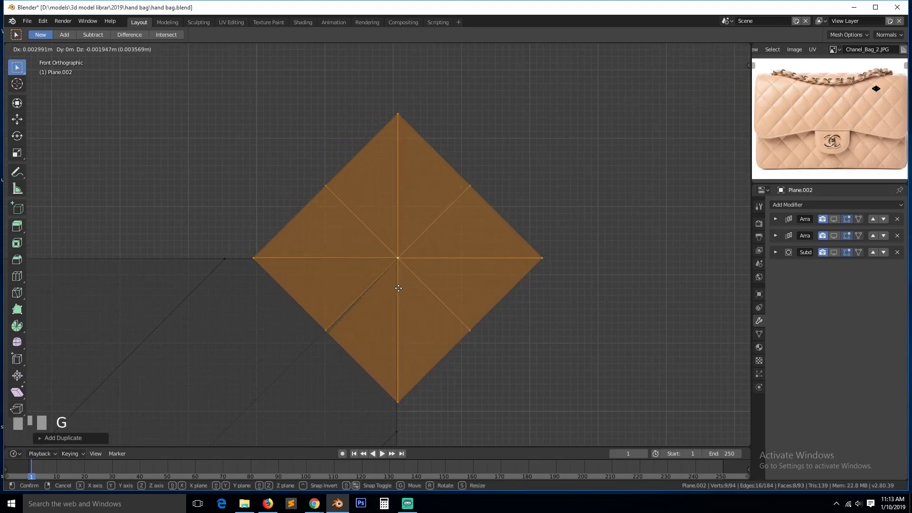
left_click(399, 288)
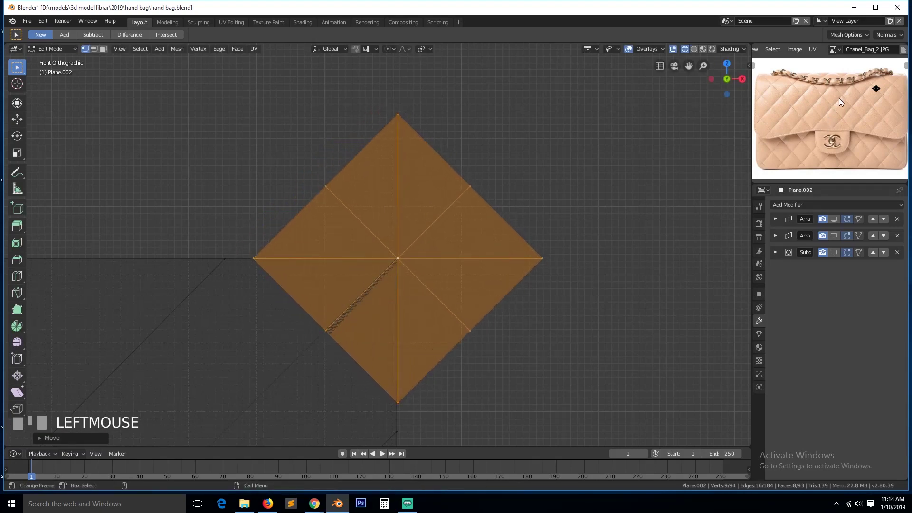
scroll(461, 266, "up", 5)
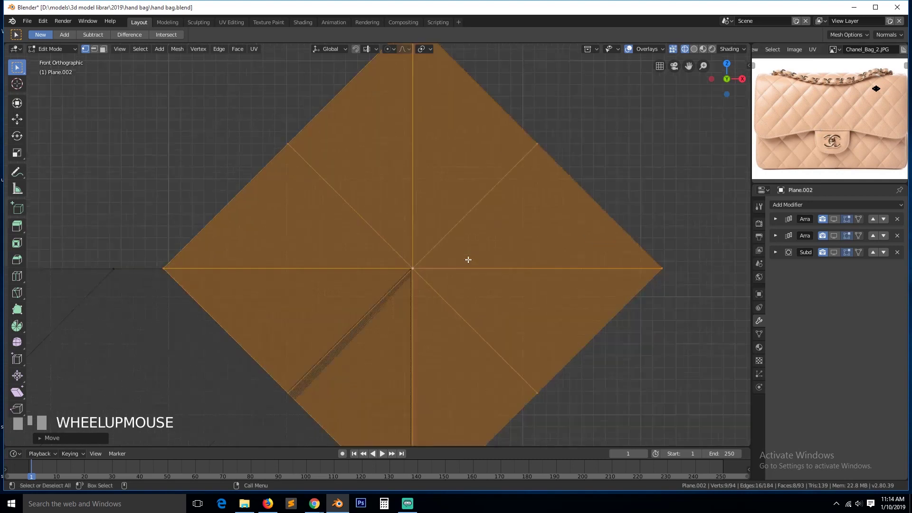
key("g")
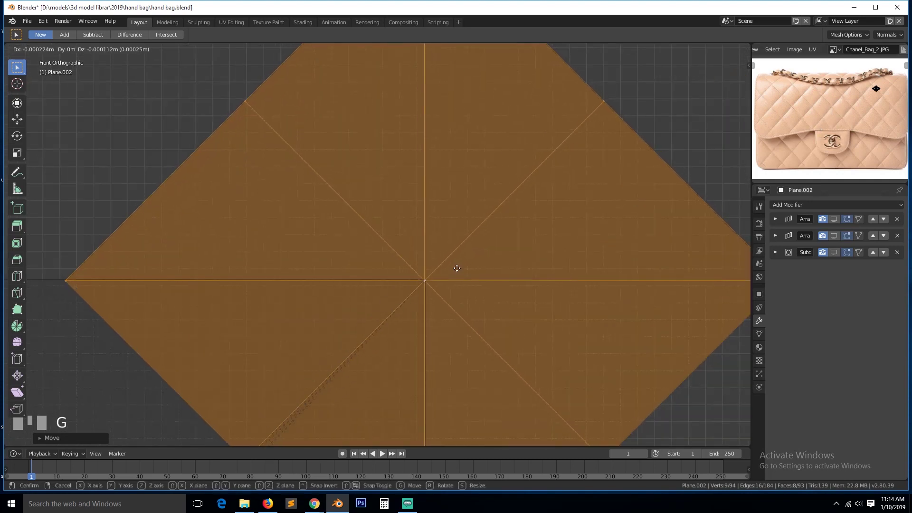
left_click(457, 269)
Delete the tile's old upper-right corner vertex beneath the diamond together with its groove faces, and return to solid shading
left_click(427, 280)
key("x")
left_click(432, 281)
scroll(432, 296, "down", 5)
key("z")
left_click(465, 297)
Merge the two panel corners beside the upper-right groove with the corner diamond's left and bottom vertices
scroll(458, 306, "down", 4)
left_click(331, 250)
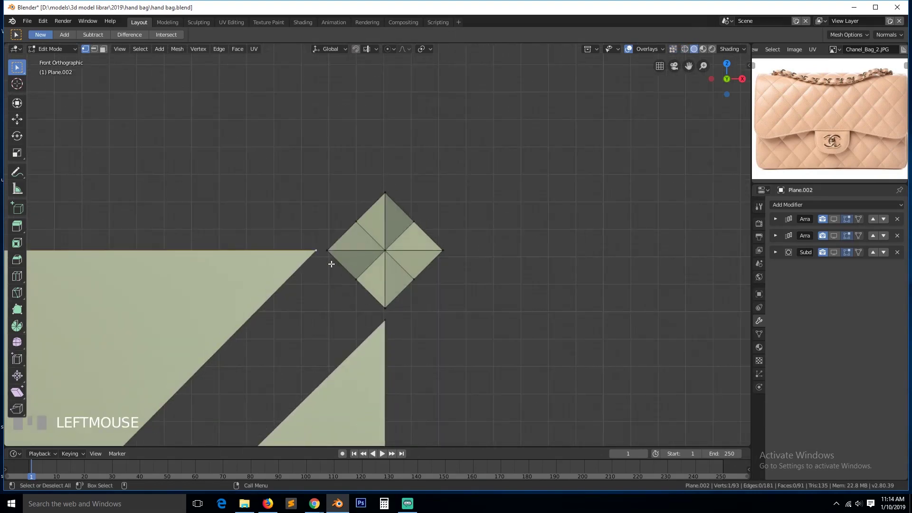
left_click(333, 249, "shift")
key("alt+m")
left_click(347, 264)
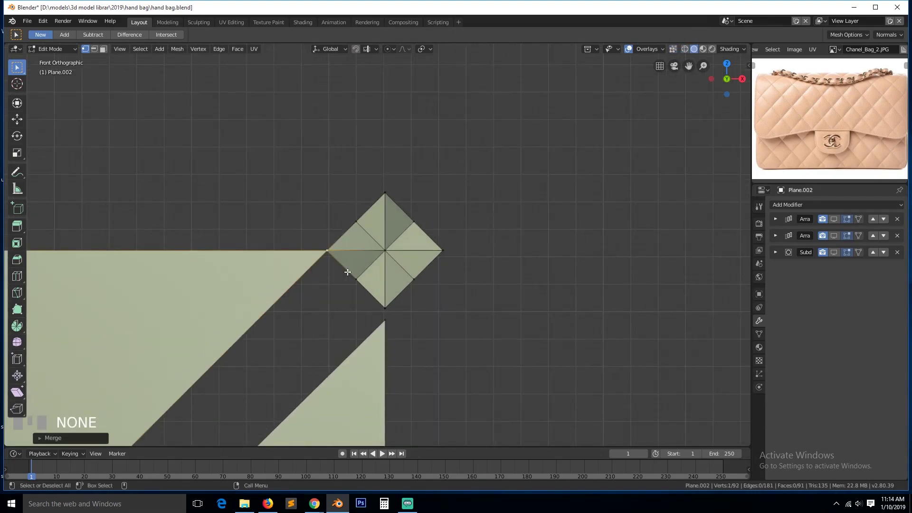
left_click(385, 308, "shift")
key("alt+m")
left_click(385, 309)
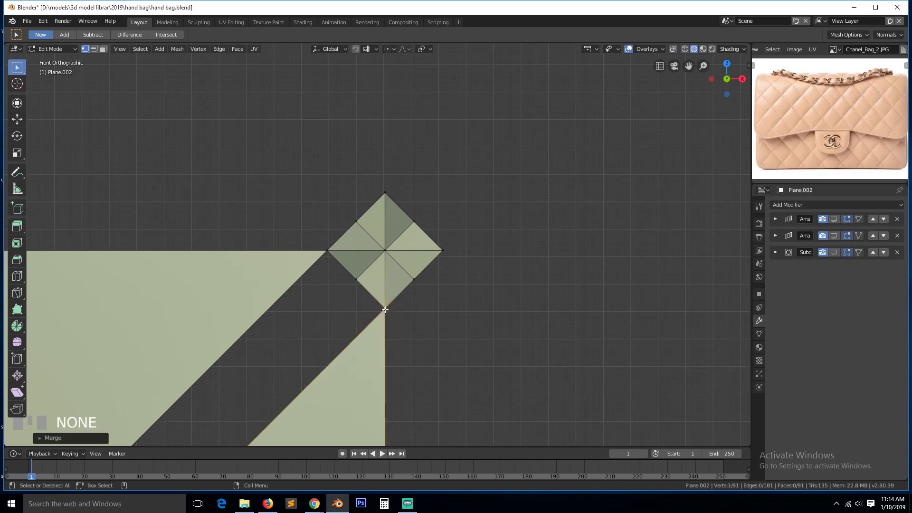
left_click(377, 310)
Fill both groove faces between the upper-right corner diamond and the upper-right crossing
scroll(375, 304, "down", 5)
key("2")
left_click(350, 295)
scroll(278, 354, "down", 5)
scroll(299, 347, "up", 2)
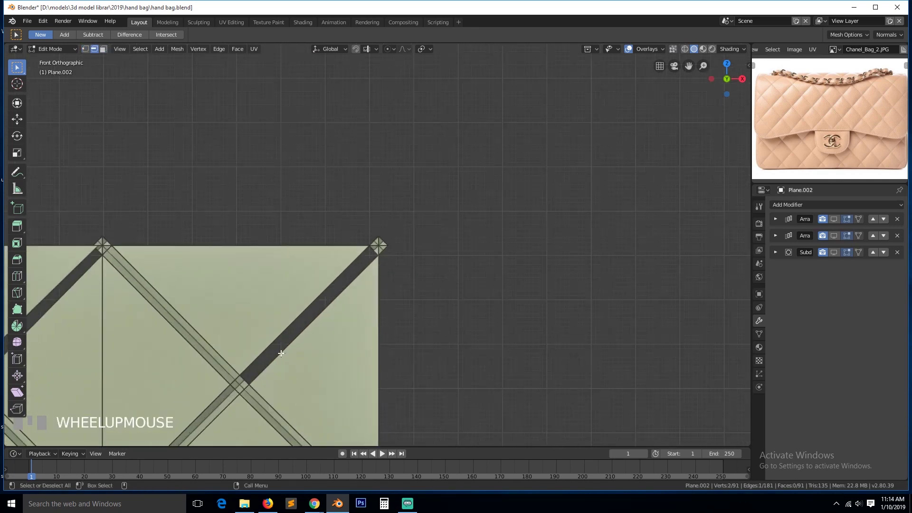
left_click(246, 384, "shift")
key("f")
left_click(261, 359, "alt")
left_click(260, 358)
left_click(269, 360, "shift")
key("f")
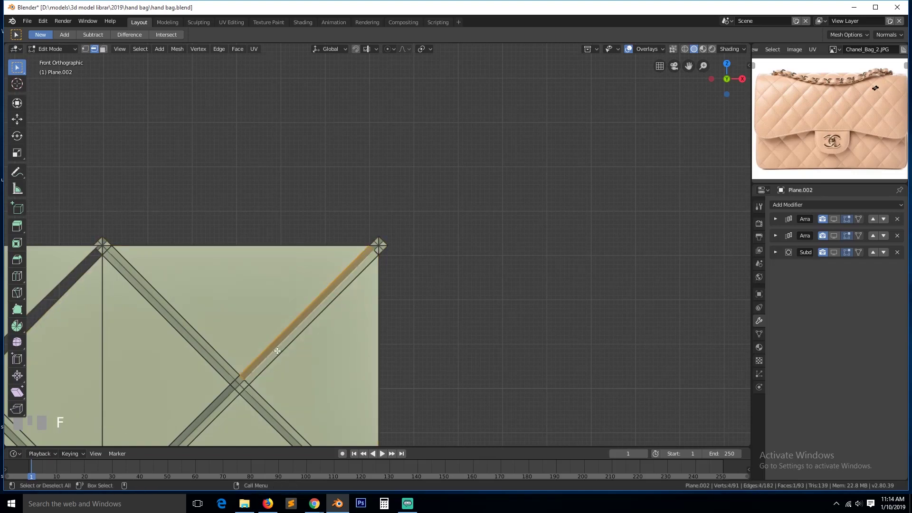
In wireframe shading, box-select the vertices of the tile's left and lower portions outside the upper-right quarter and delete them
scroll(324, 360, "down", 2)
scroll(323, 361, "down", 3)
scroll(323, 363, "up", 3)
key("1")
left_click_drag(688, 66, 463, 178)
scroll(463, 178, "down", 2)
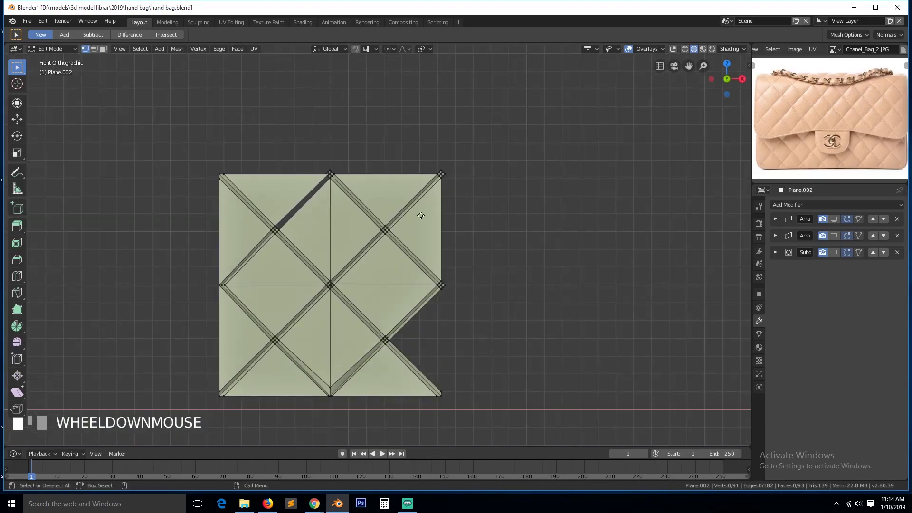
scroll(459, 185, "up", 3)
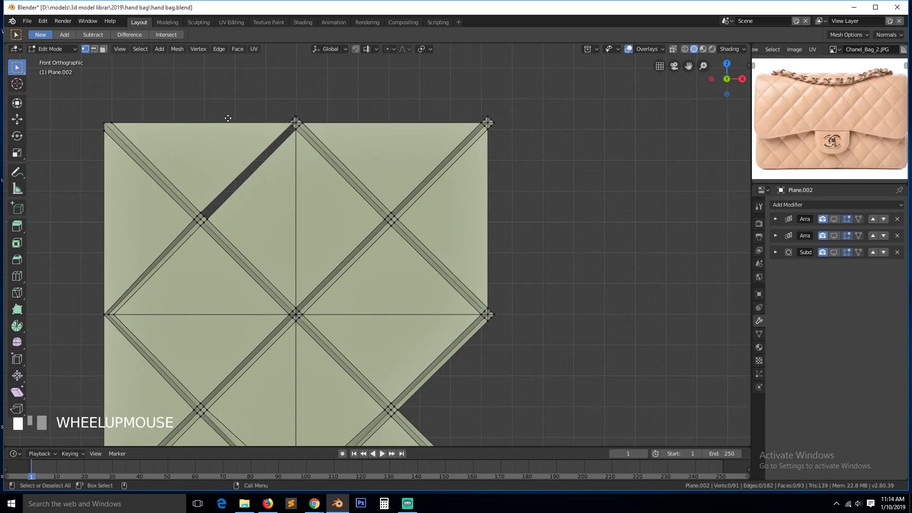
scroll(228, 119, "down", 2)
key("z")
scroll(173, 144, "down", 2)
key("b")
left_click_drag(299, 310, 335, 371)
scroll(338, 362, "up", 4)
key("b")
left_click_drag(283, 263, 311, 335)
scroll(313, 345, "down", 4)
key("b")
left_click_drag(288, 280, 470, 385)
scroll(455, 358, "up", 6)
key("b")
left_click_drag(538, 366, 607, 393)
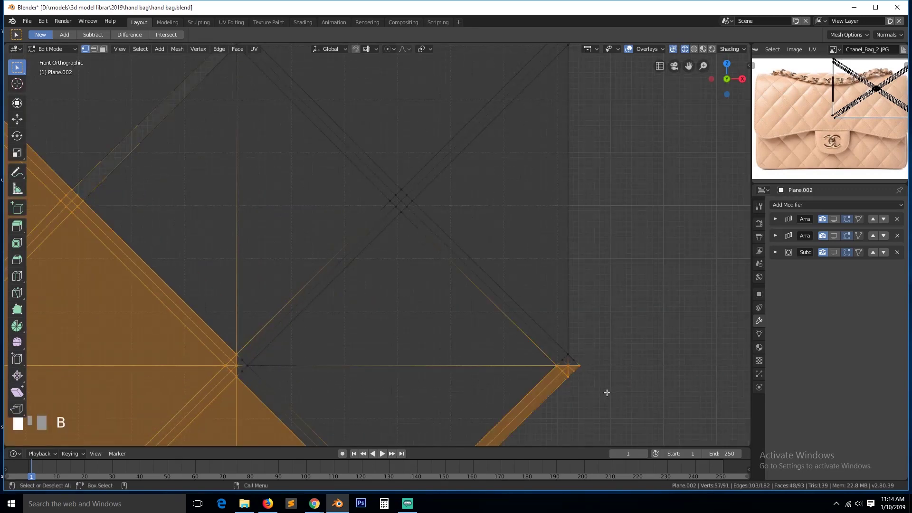
key("x")
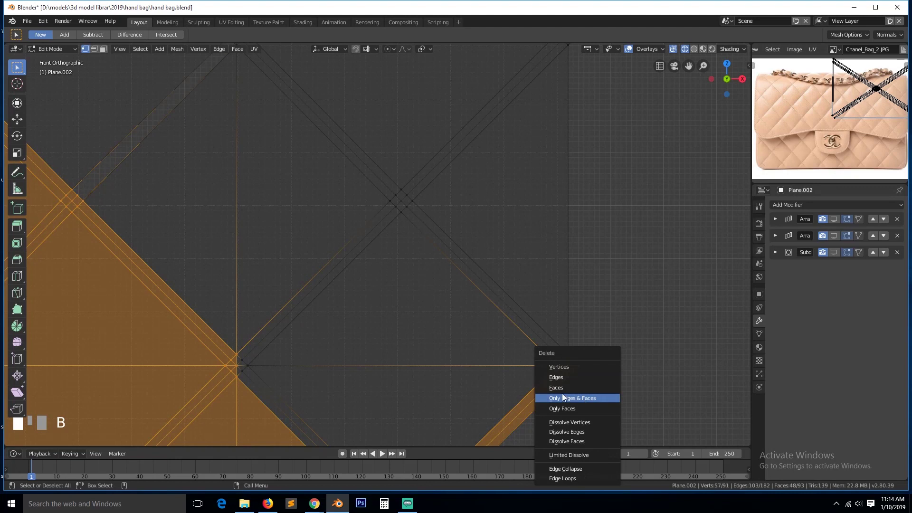
left_click(557, 369)
Delete the leftover groove and panel vertices hanging below the upper-right quarter's lower edge
scroll(524, 372, "down", 3)
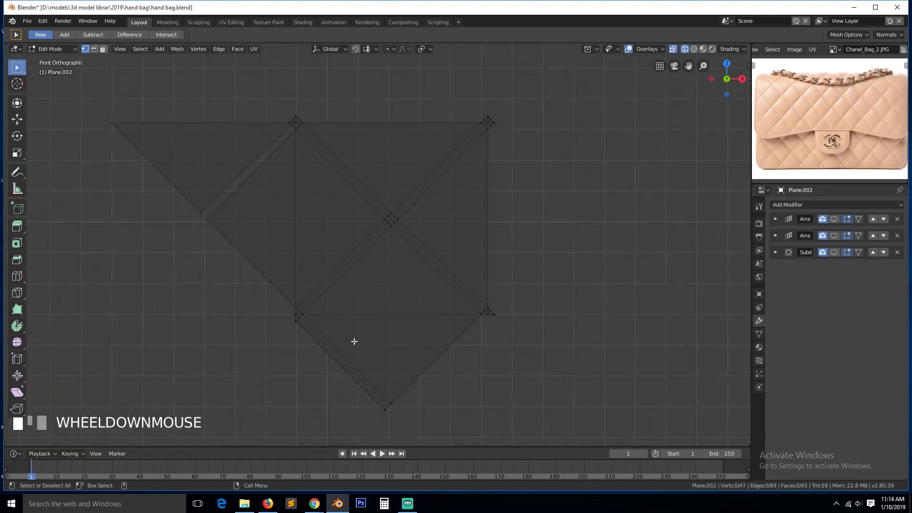
key("b")
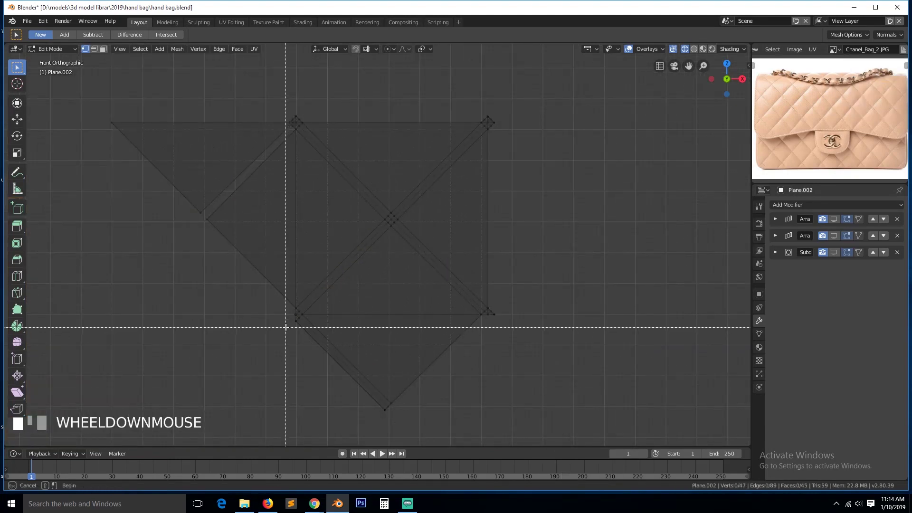
left_click_drag(286, 318, 456, 419)
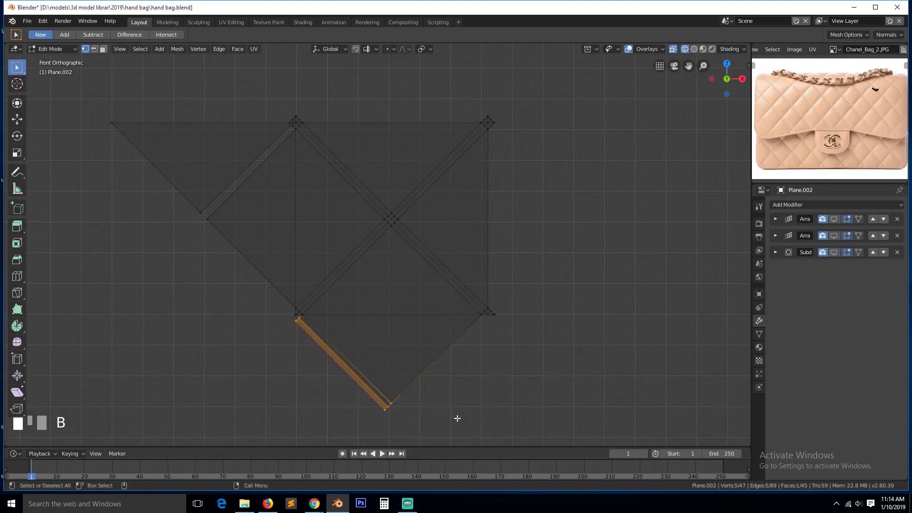
key("x")
left_click(435, 365)
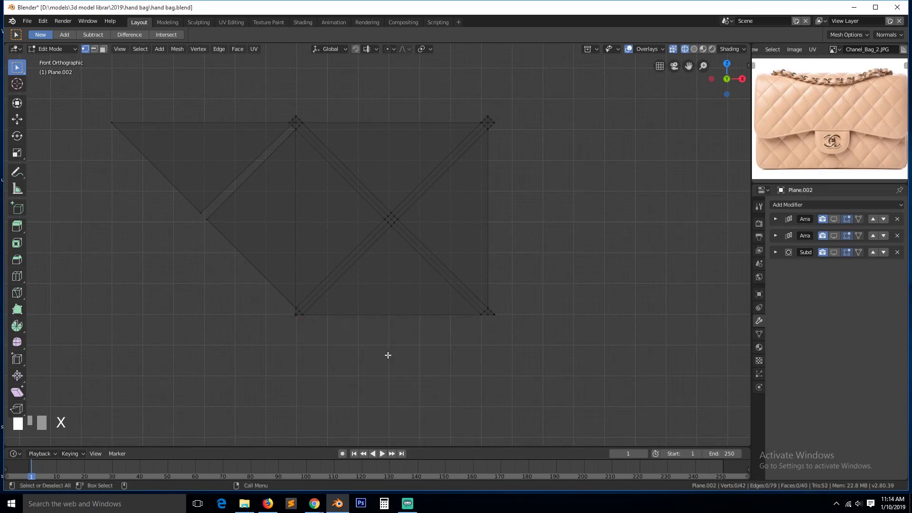
Delete the vertices of the leftover panels to the left of the upper-right quarter
key("b")
left_click_drag(85, 94, 295, 263)
key("x")
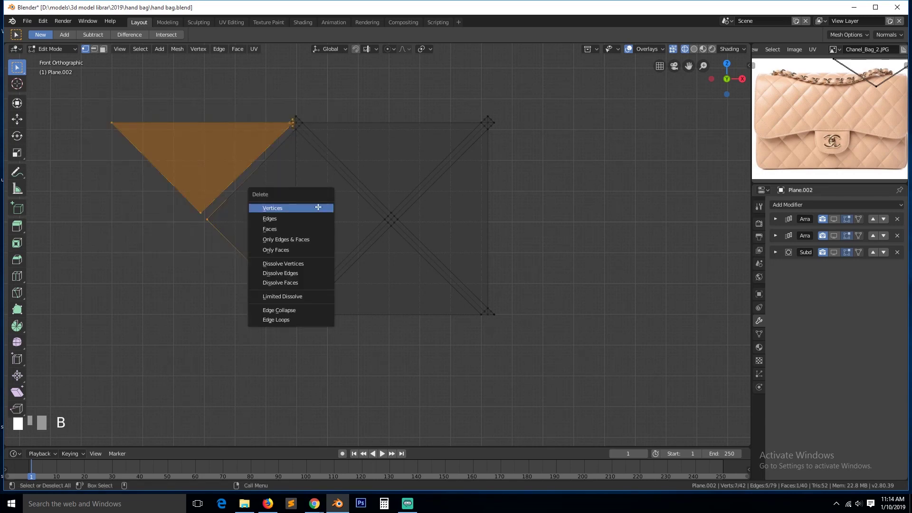
left_click(316, 208)
Box-select the two diamond tip vertices protruding above the quarter's top edge
key("b")
left_click_drag(282, 100, 537, 119)
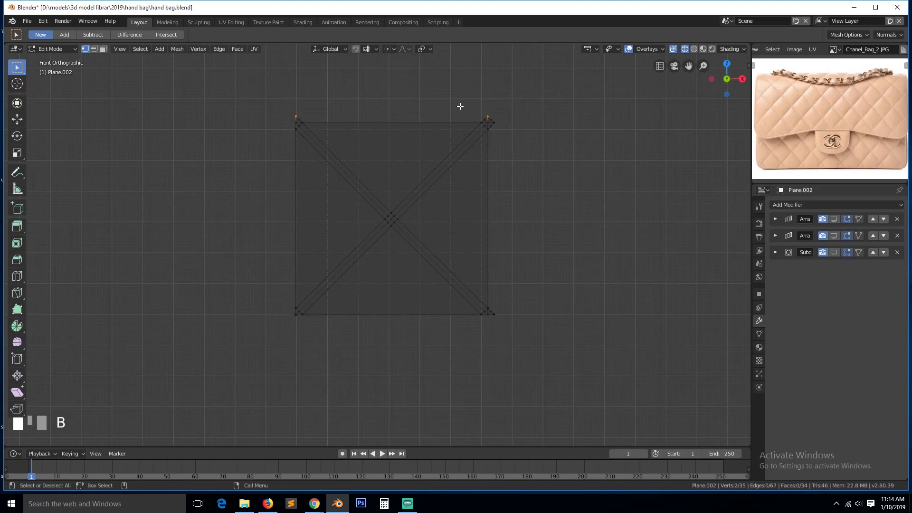
scroll(362, 116, "up", 1)
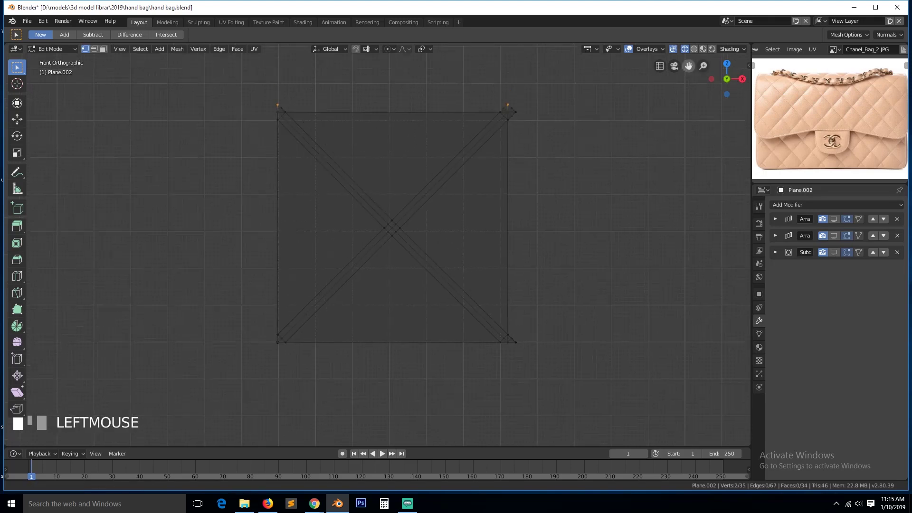